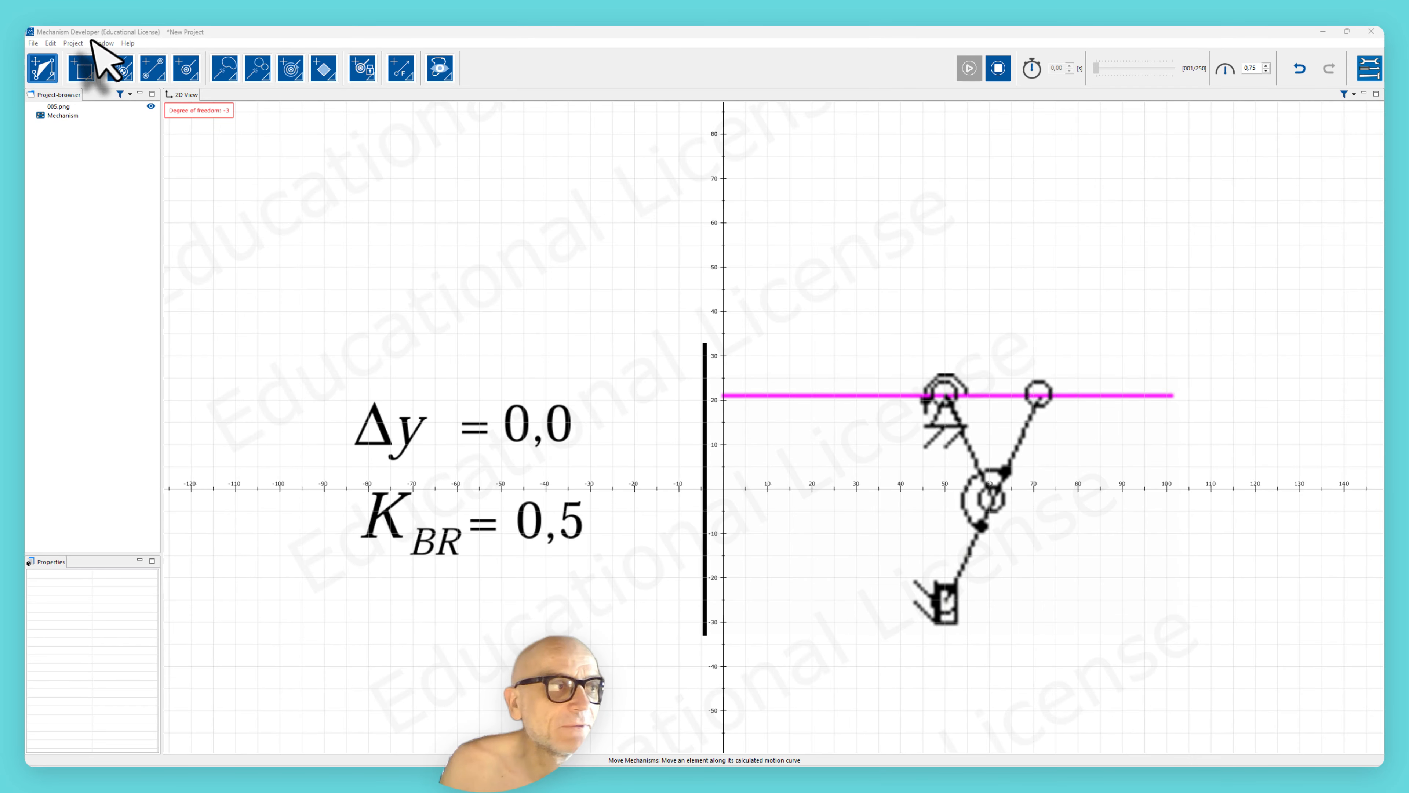
# Step: Adjust the display radius of the revolute joints in the project's visual settings
pyautogui.click(73, 44)
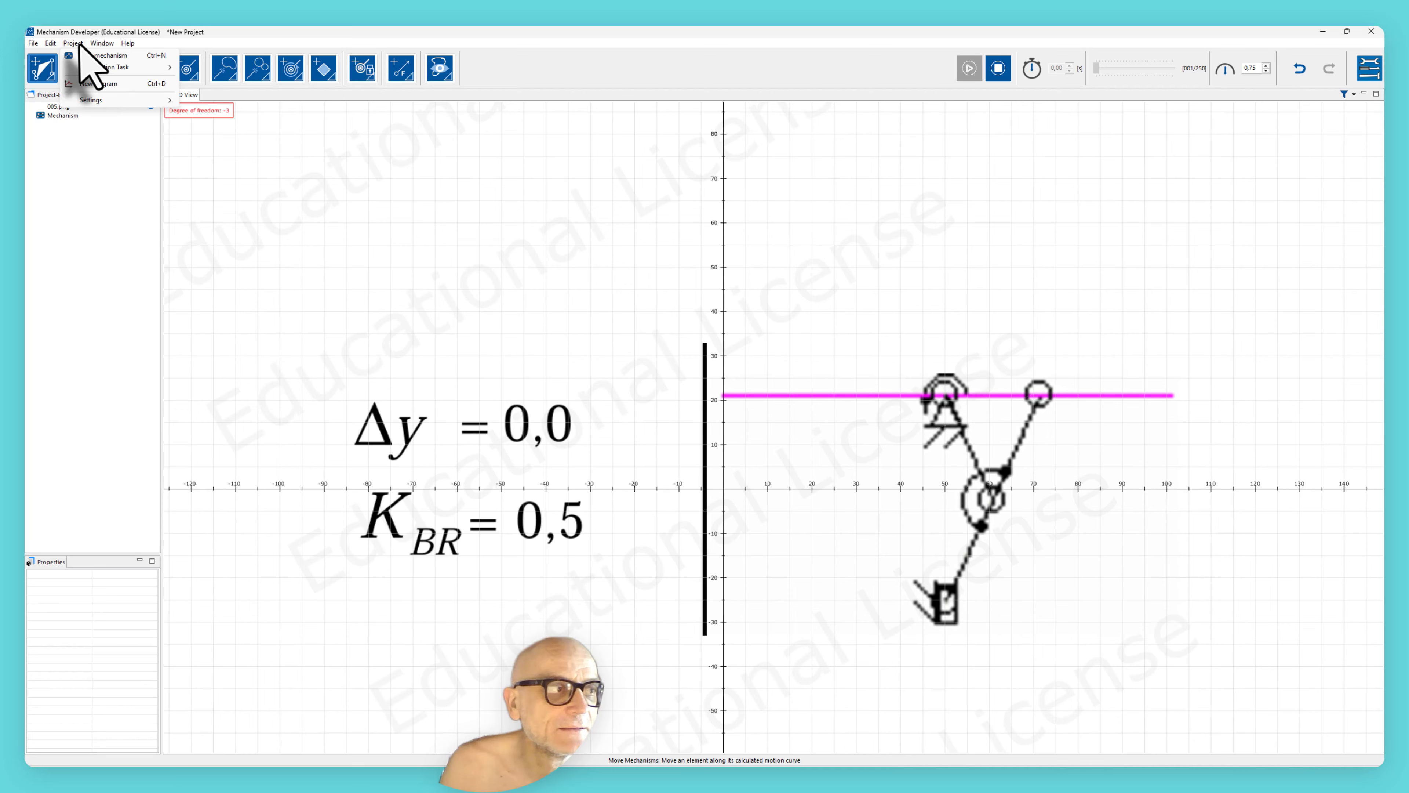
pyautogui.moveTo(103, 100)
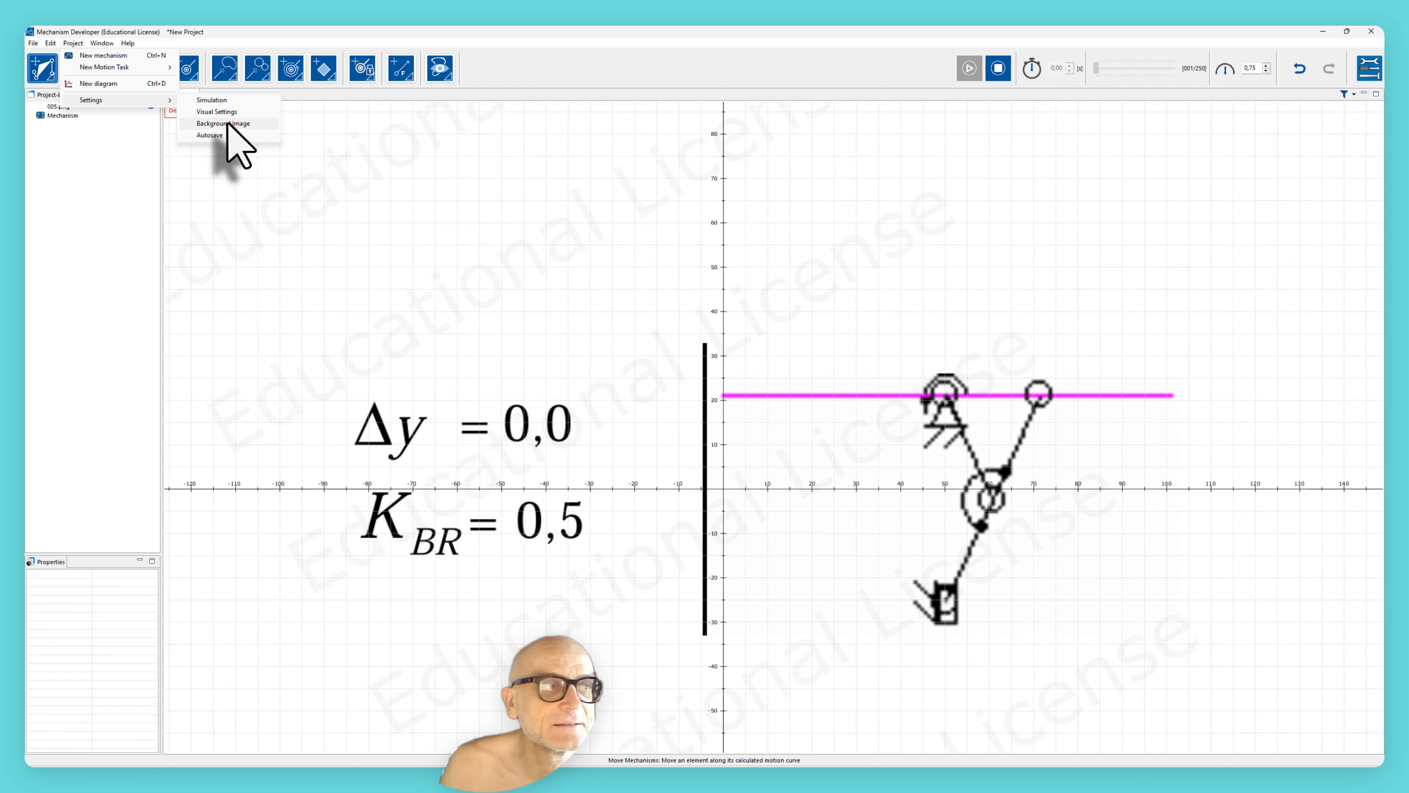
pyautogui.click(217, 112)
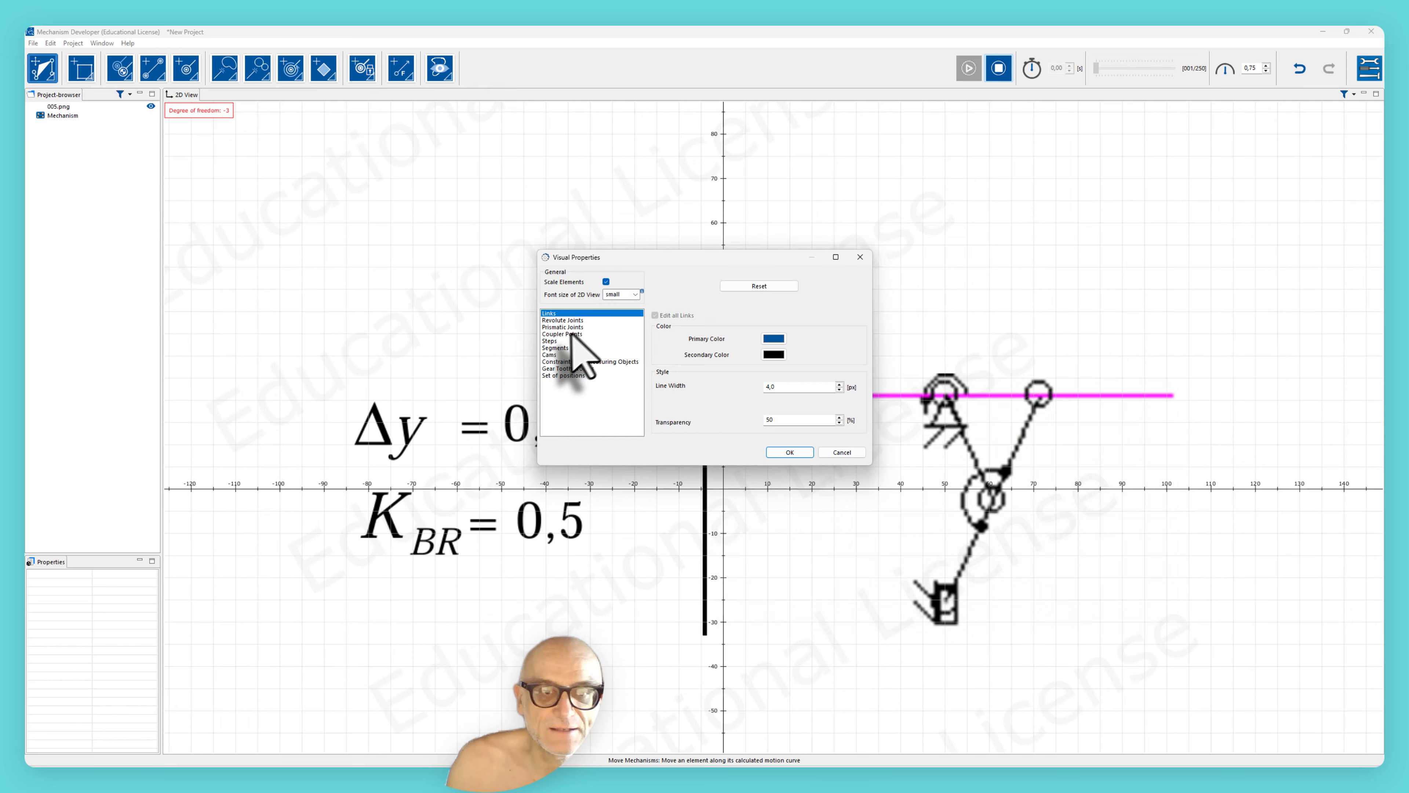
pyautogui.click(575, 321)
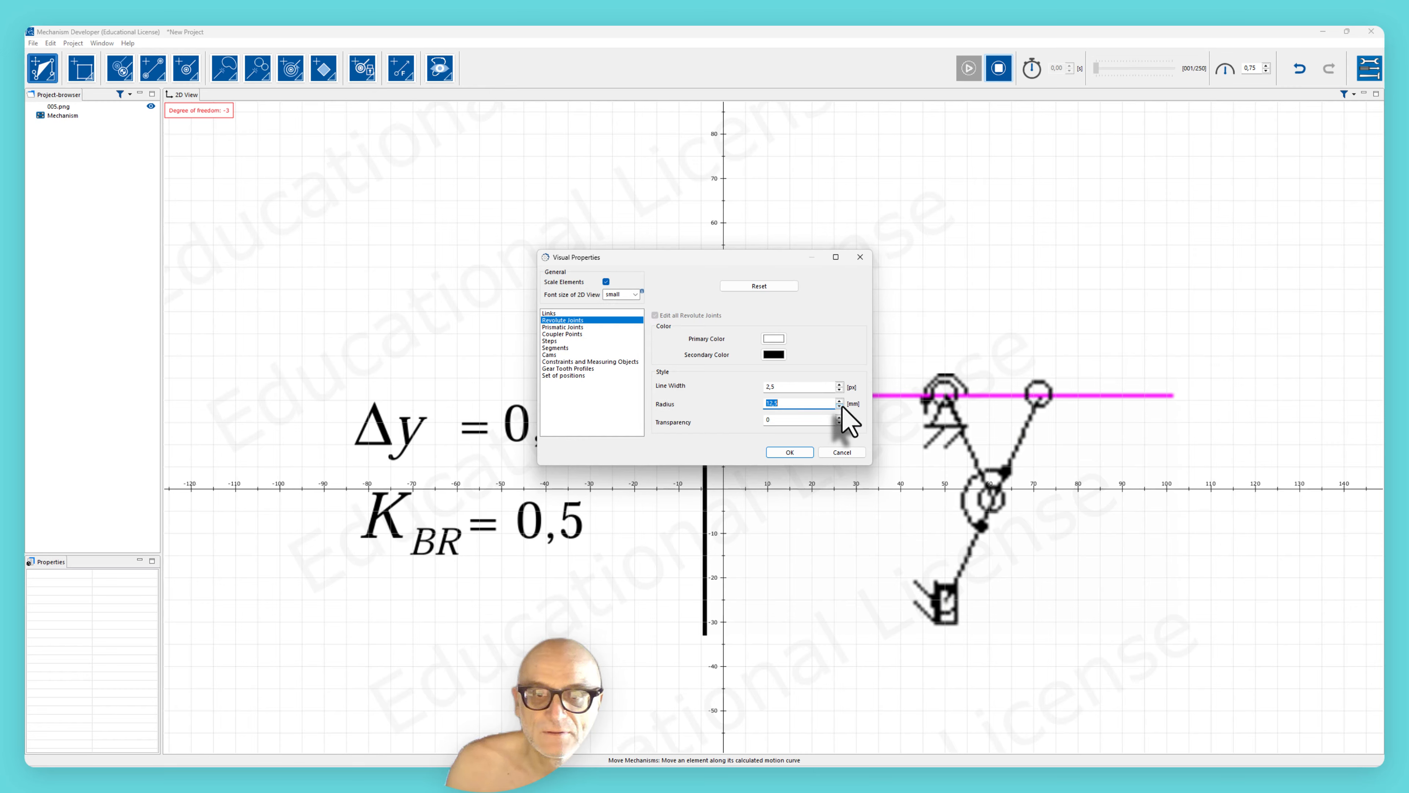
pyautogui.click(789, 452)
# Step: In quick build mode, create the frame link from the sketch's upper ground pivot to a point above it at about X 50.4, Y 35.5 mm
pyautogui.scroll(1, 966, 444)
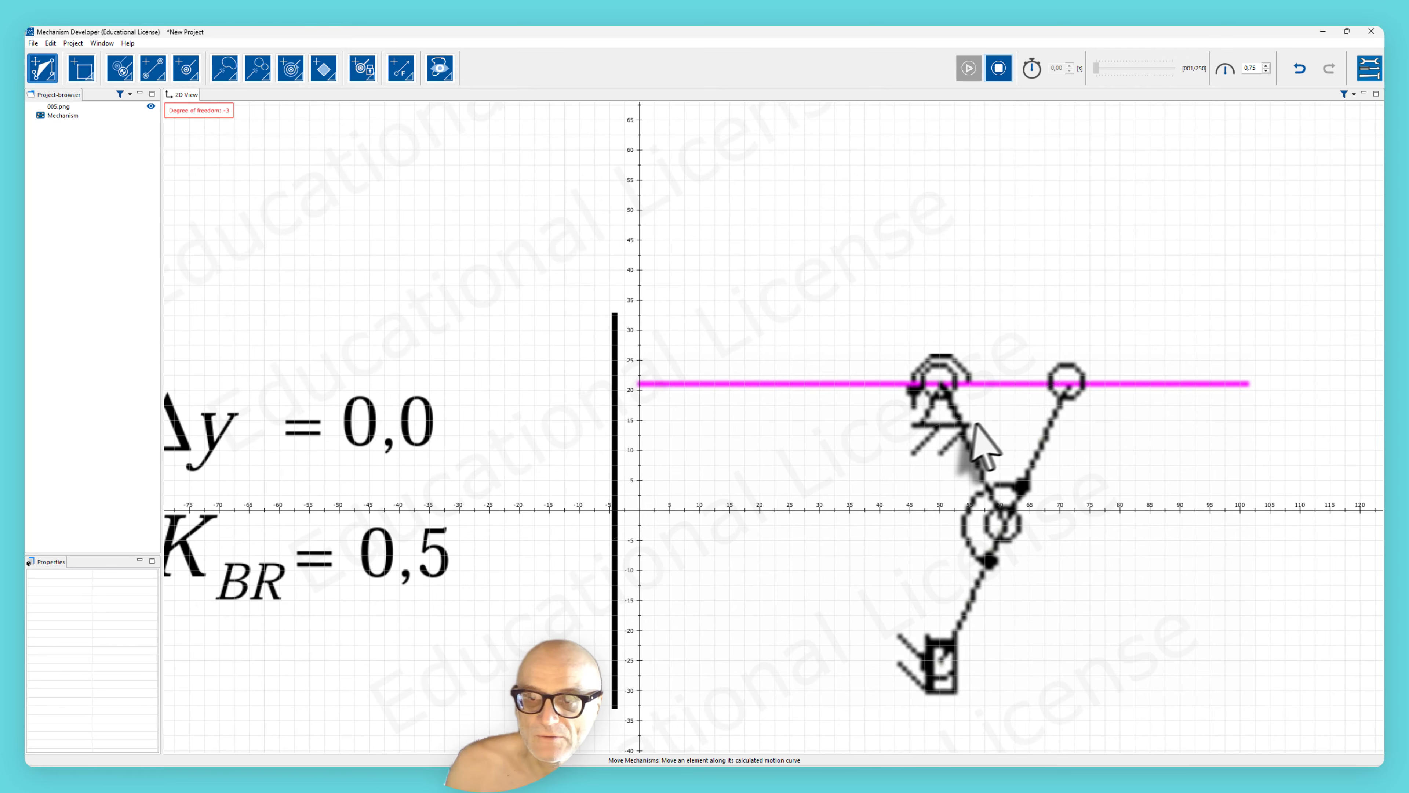
pyautogui.scroll(-1, 976, 410)
pyautogui.scroll(2, 1109, 596)
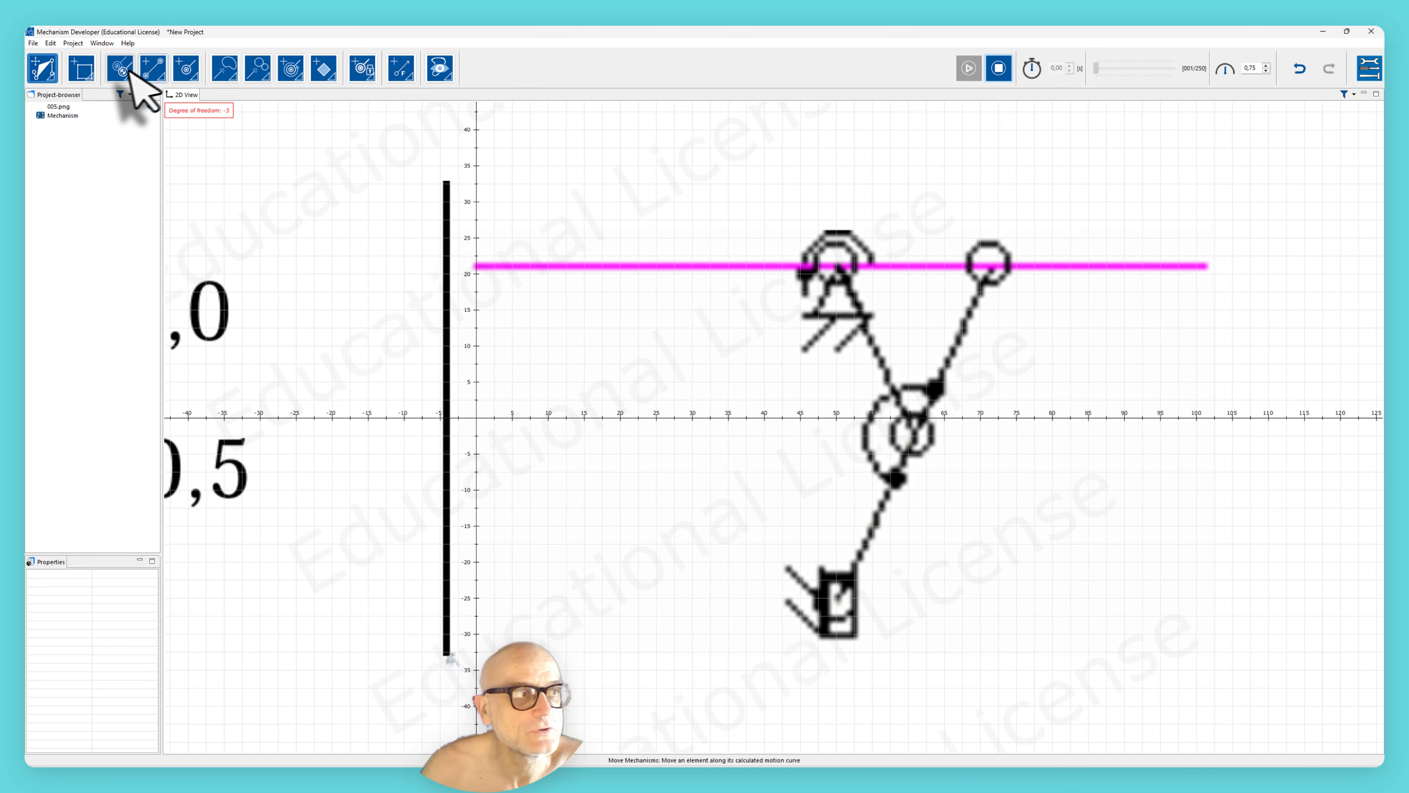
pyautogui.click(55, 78)
pyautogui.click(60, 100)
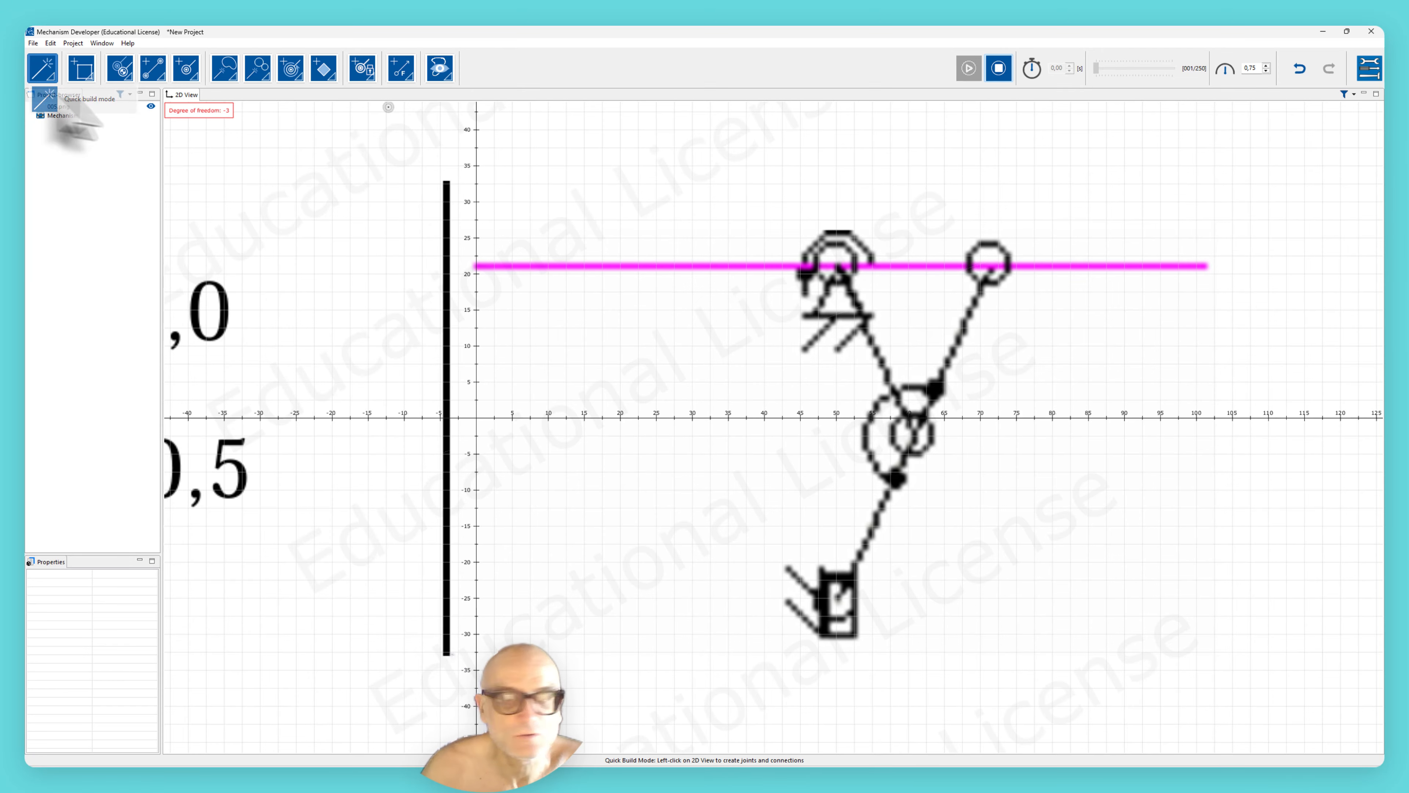
pyautogui.click(837, 261)
pyautogui.click(838, 161)
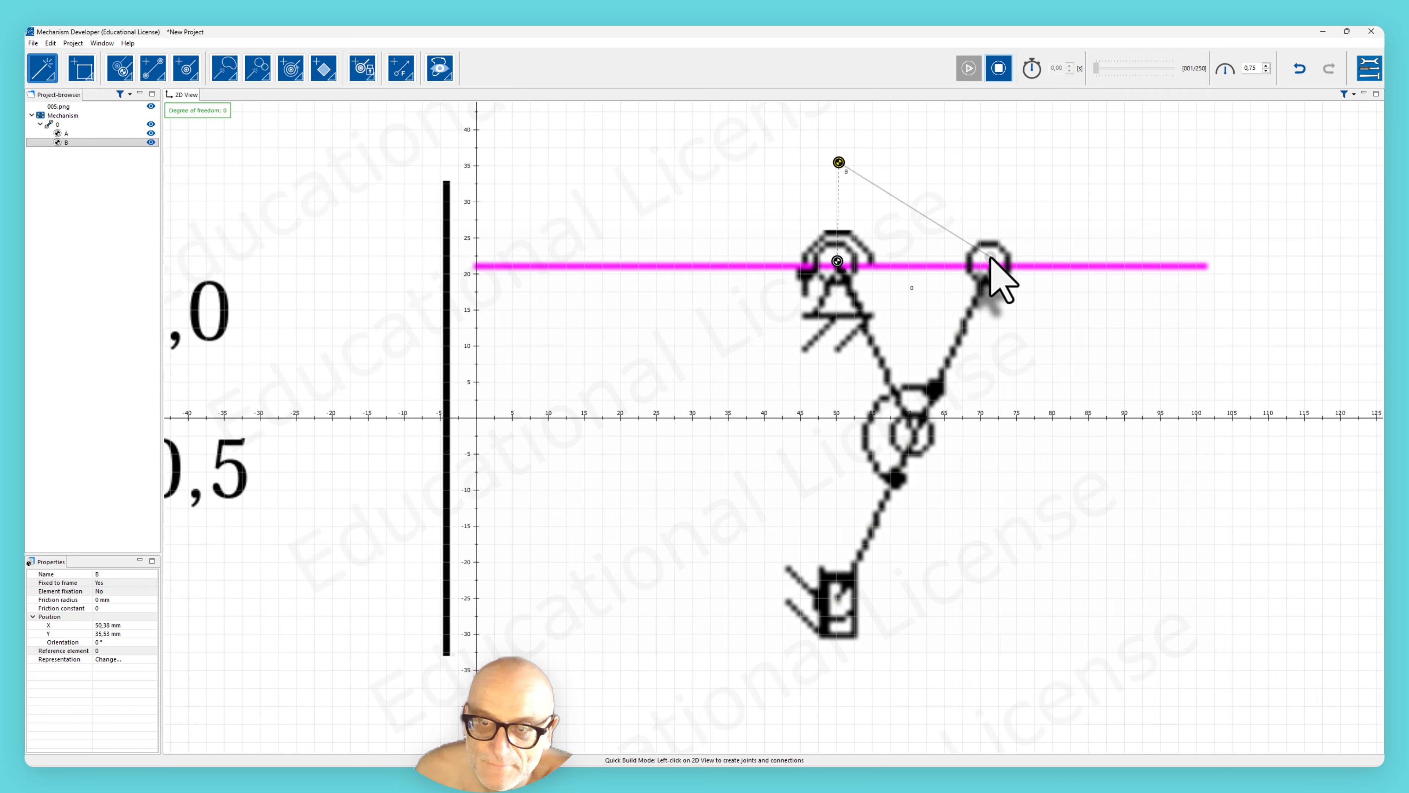
pyautogui.press('Escape')
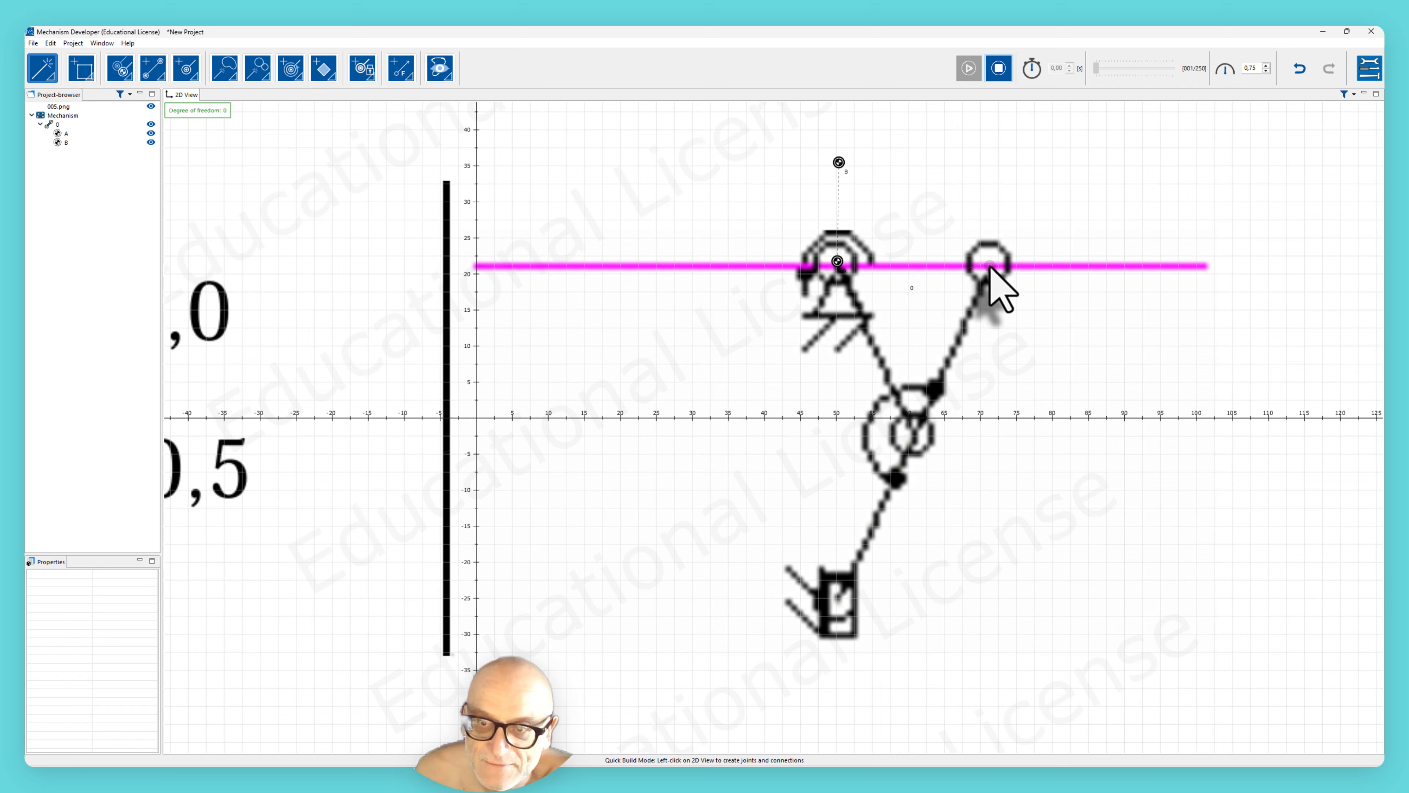
# Step: Build a diagonal link from the circle at the magenta line's free joint to the slider, plus a short horizontal link ending at about X 41.5 mm
pyautogui.click(993, 267)
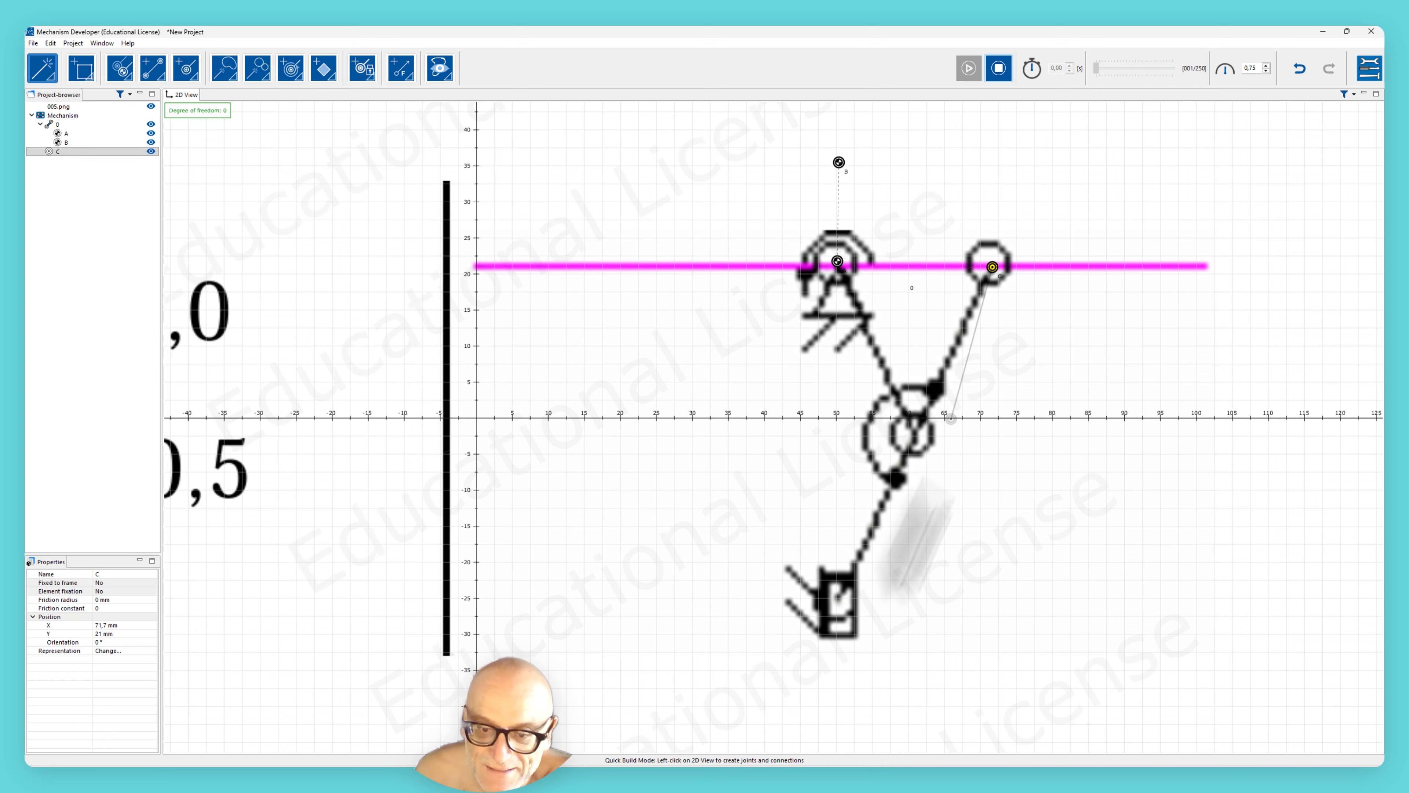
pyautogui.click(839, 601)
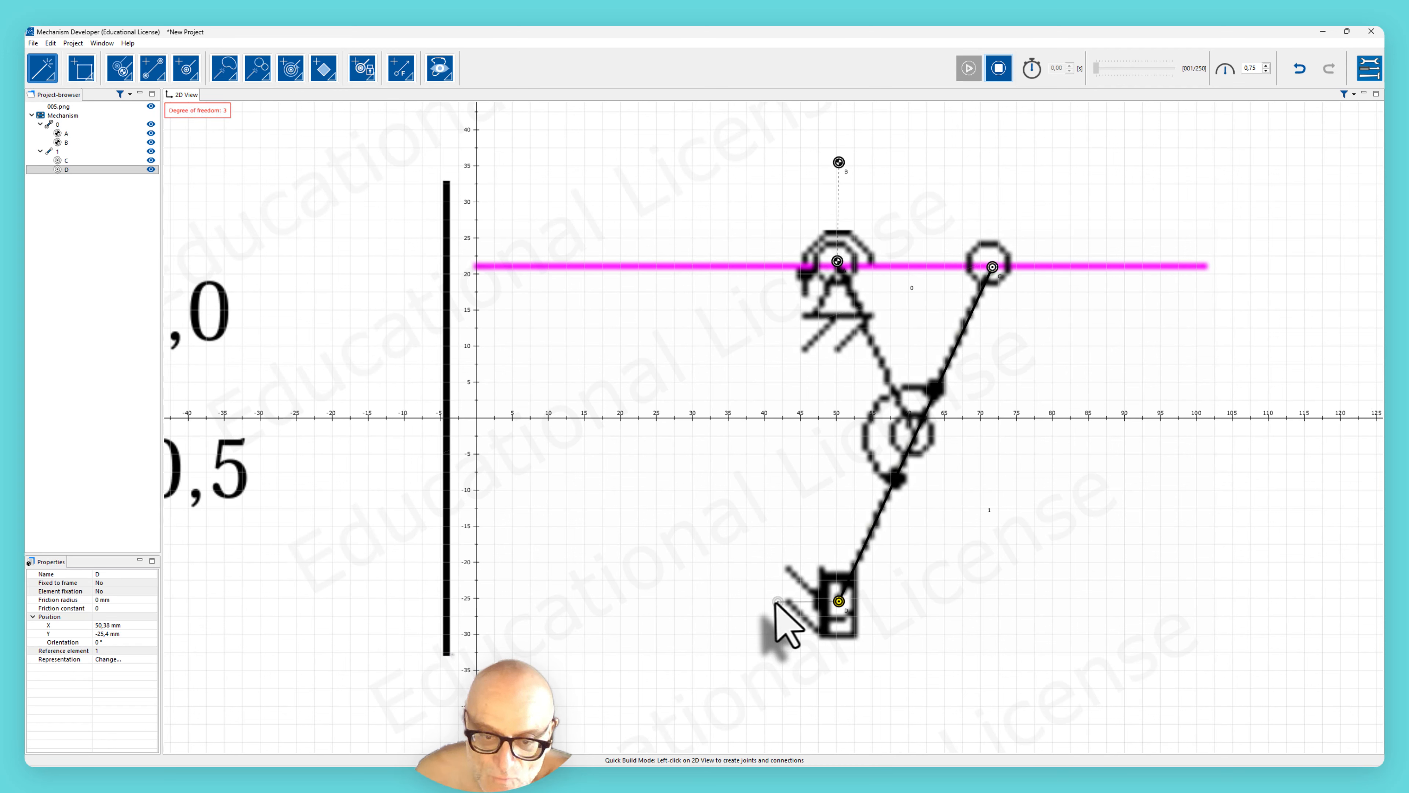
pyautogui.click(774, 601)
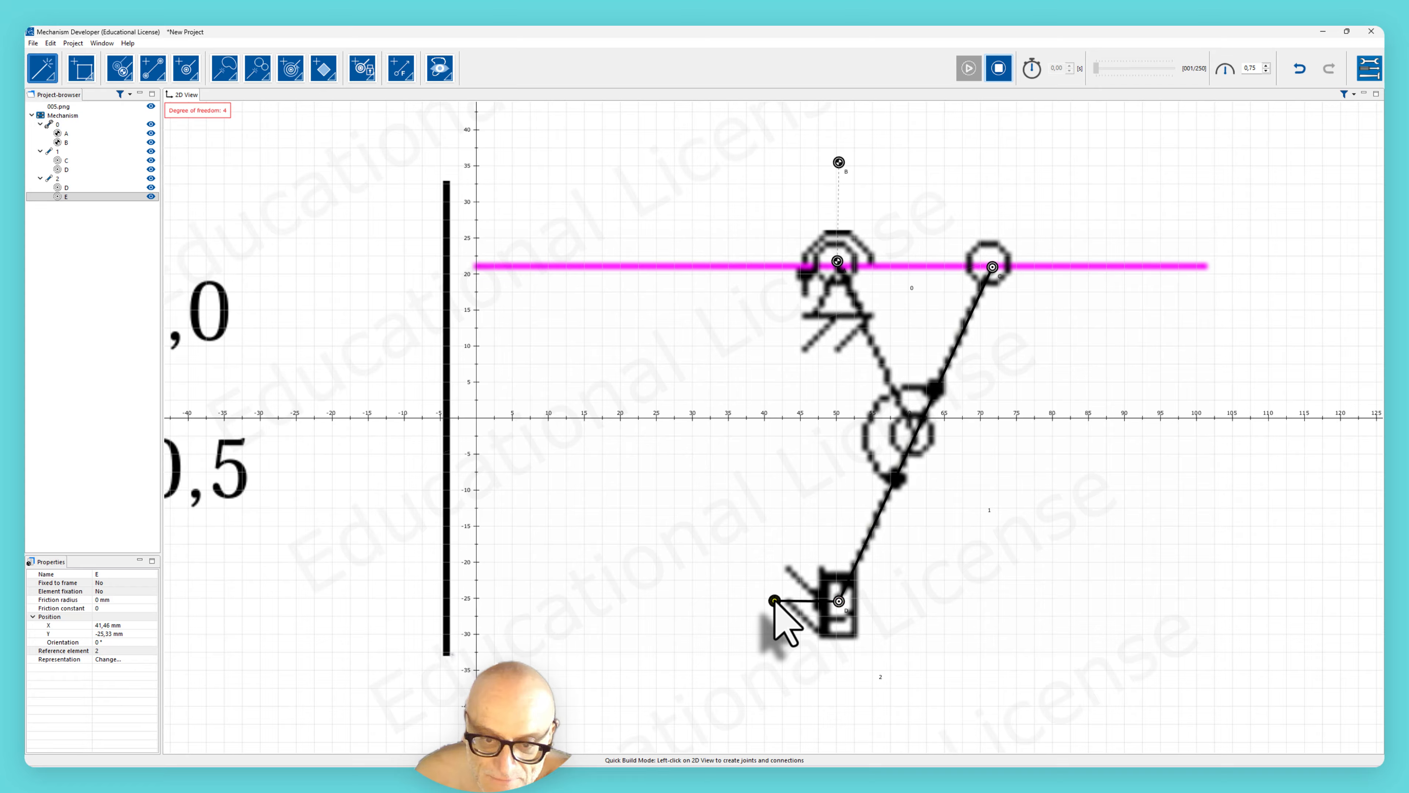
# Step: Convert the end joint of the short horizontal link to a prismatic joint and set its axis angle to 90°
pyautogui.rightClick(775, 600)
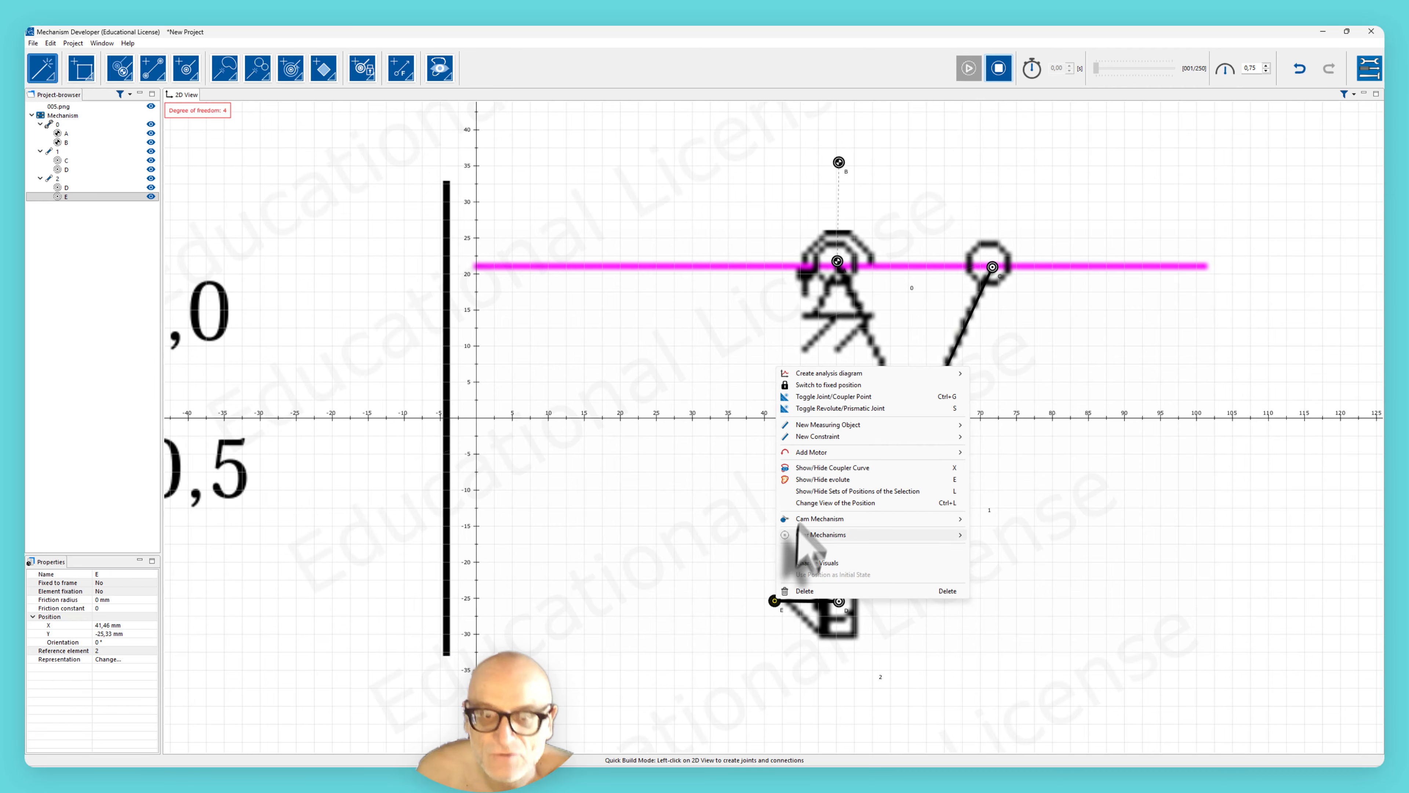
pyautogui.click(828, 409)
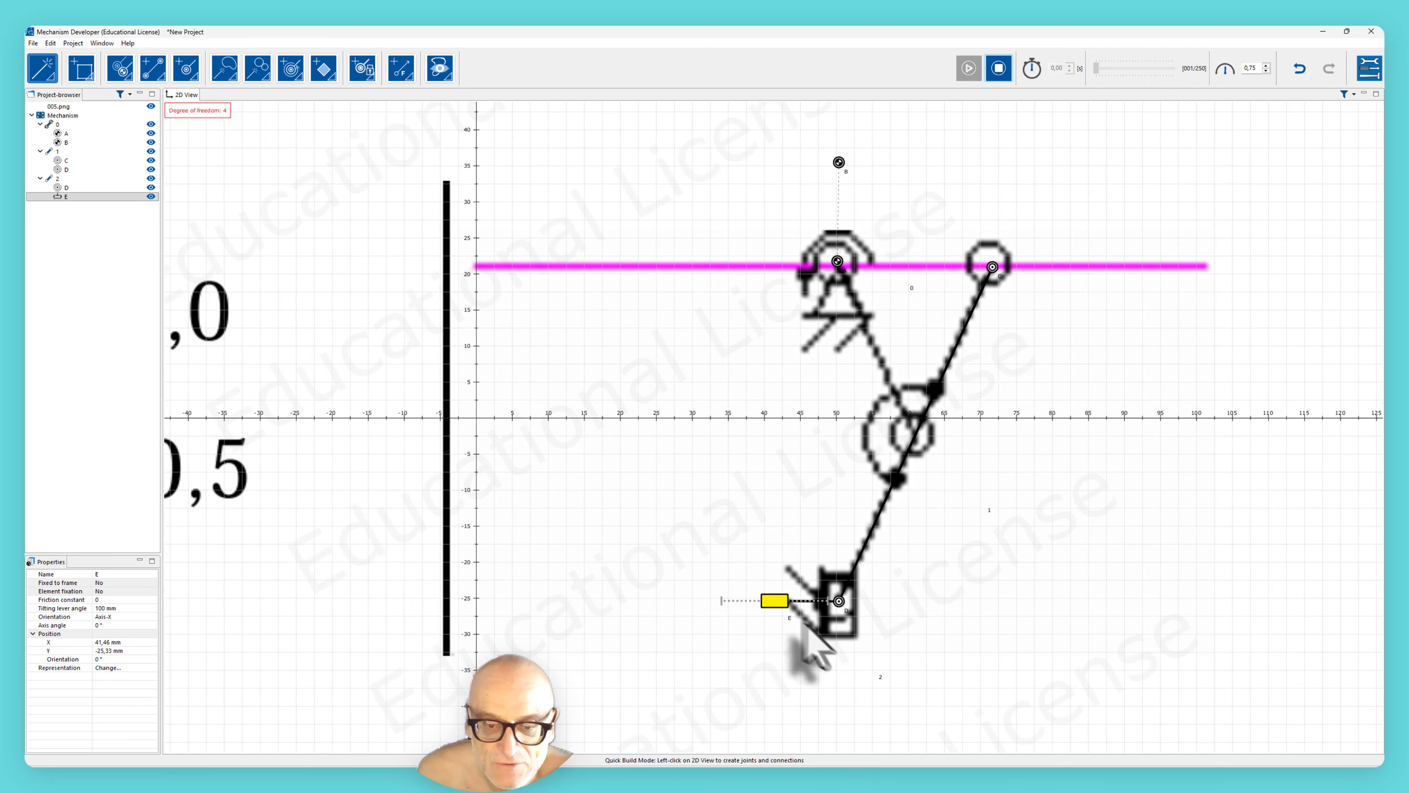
pyautogui.moveTo(721, 601); pyautogui.dragTo(776, 642)
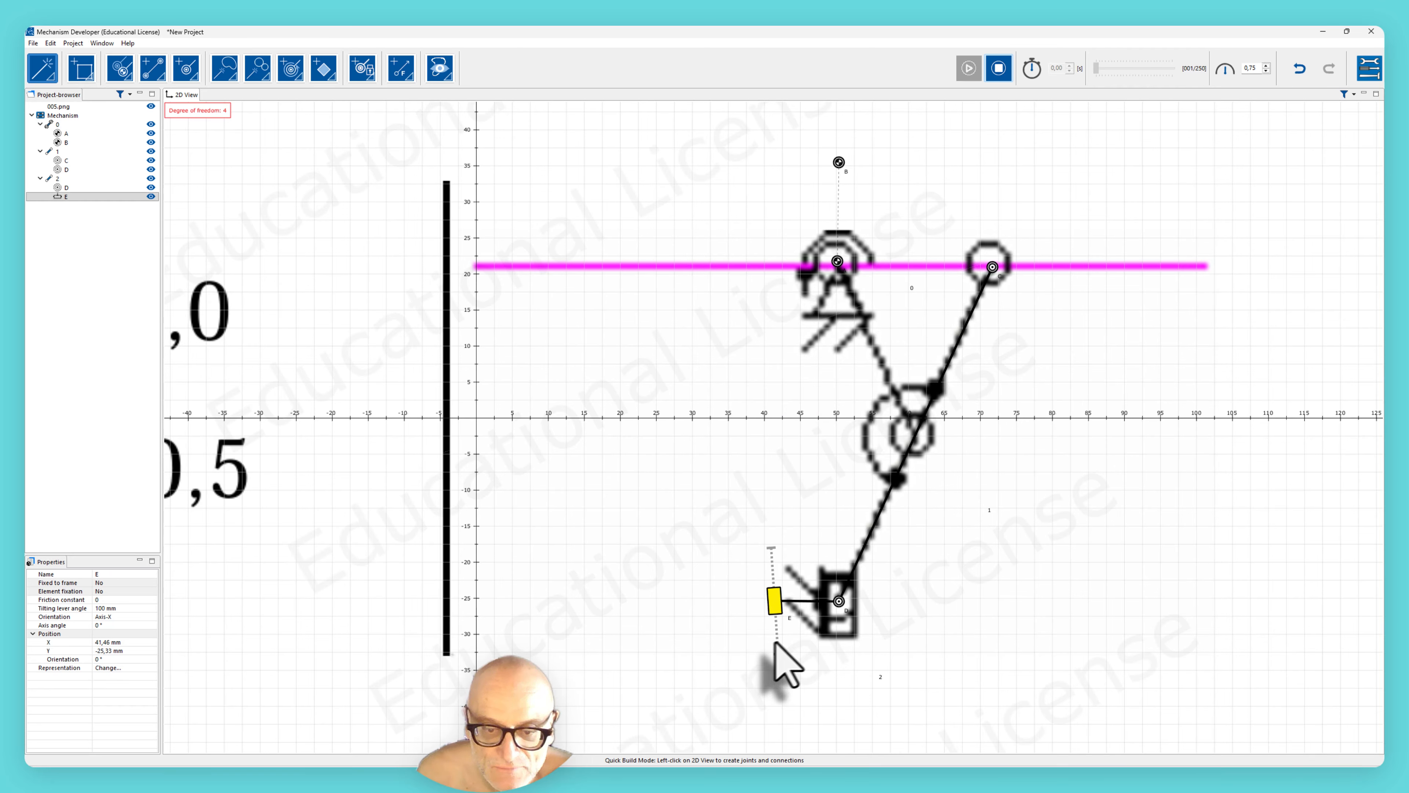
pyautogui.doubleClick(120, 625)
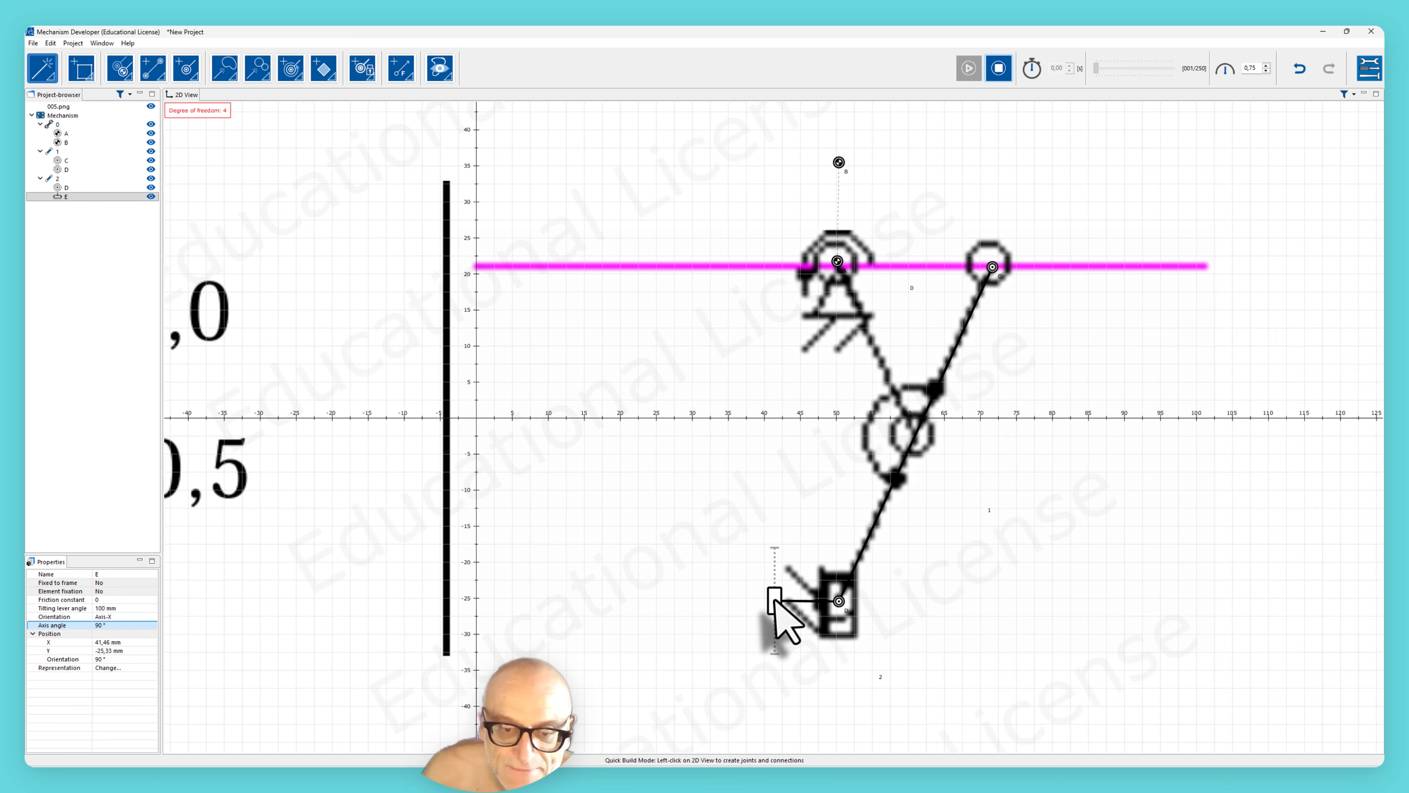
# Step: Attach the prismatic joint to the frame and move the frame's topmost joint to about X 19.8, Y -25.9 mm
pyautogui.click(120, 68)
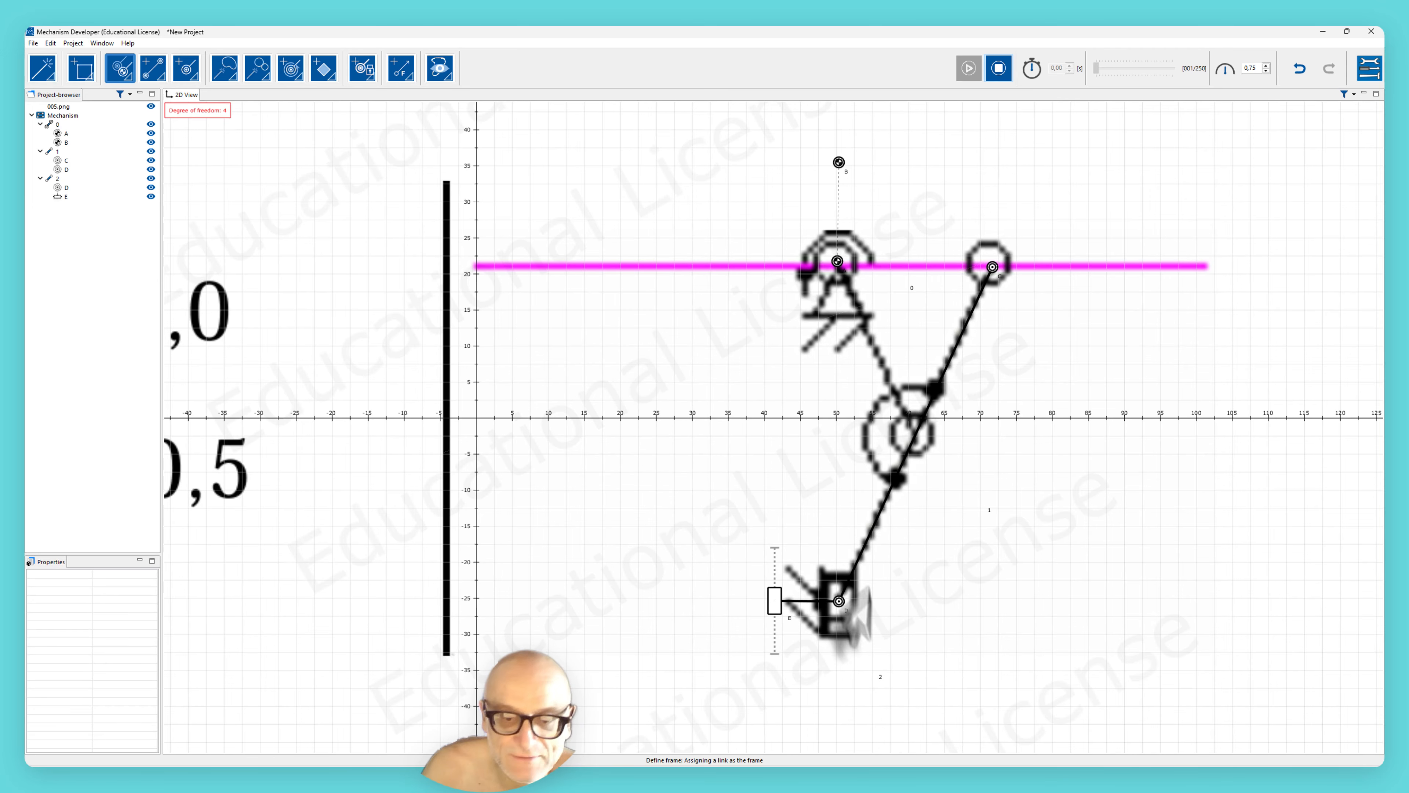
pyautogui.click(777, 611)
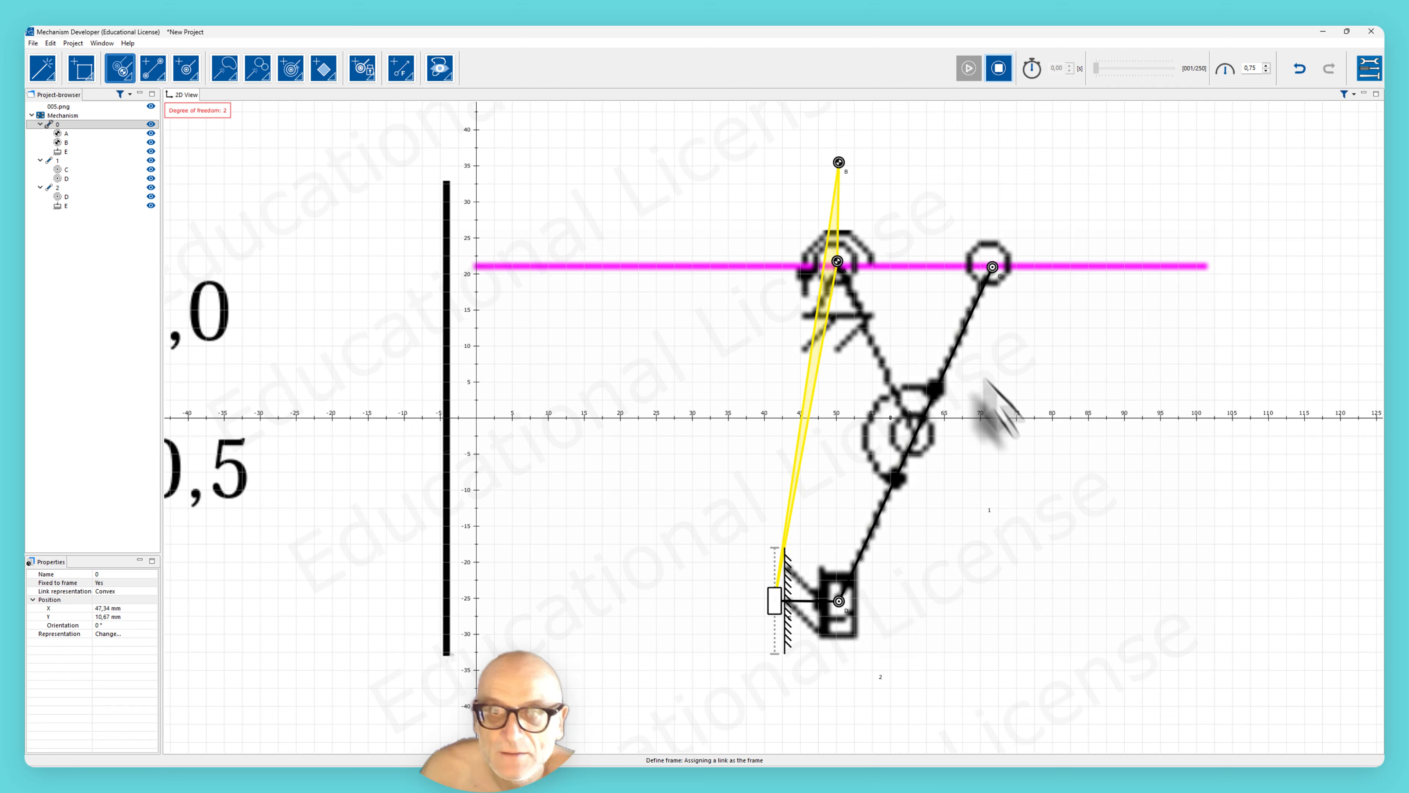
pyautogui.moveTo(839, 162)
pyautogui.mouseDown()
pyautogui.moveTo(631, 285)
pyautogui.moveTo(590, 452)
pyautogui.moveTo(532, 504)
pyautogui.moveTo(551, 555)
pyautogui.moveTo(619, 604)
pyautogui.mouseUp()
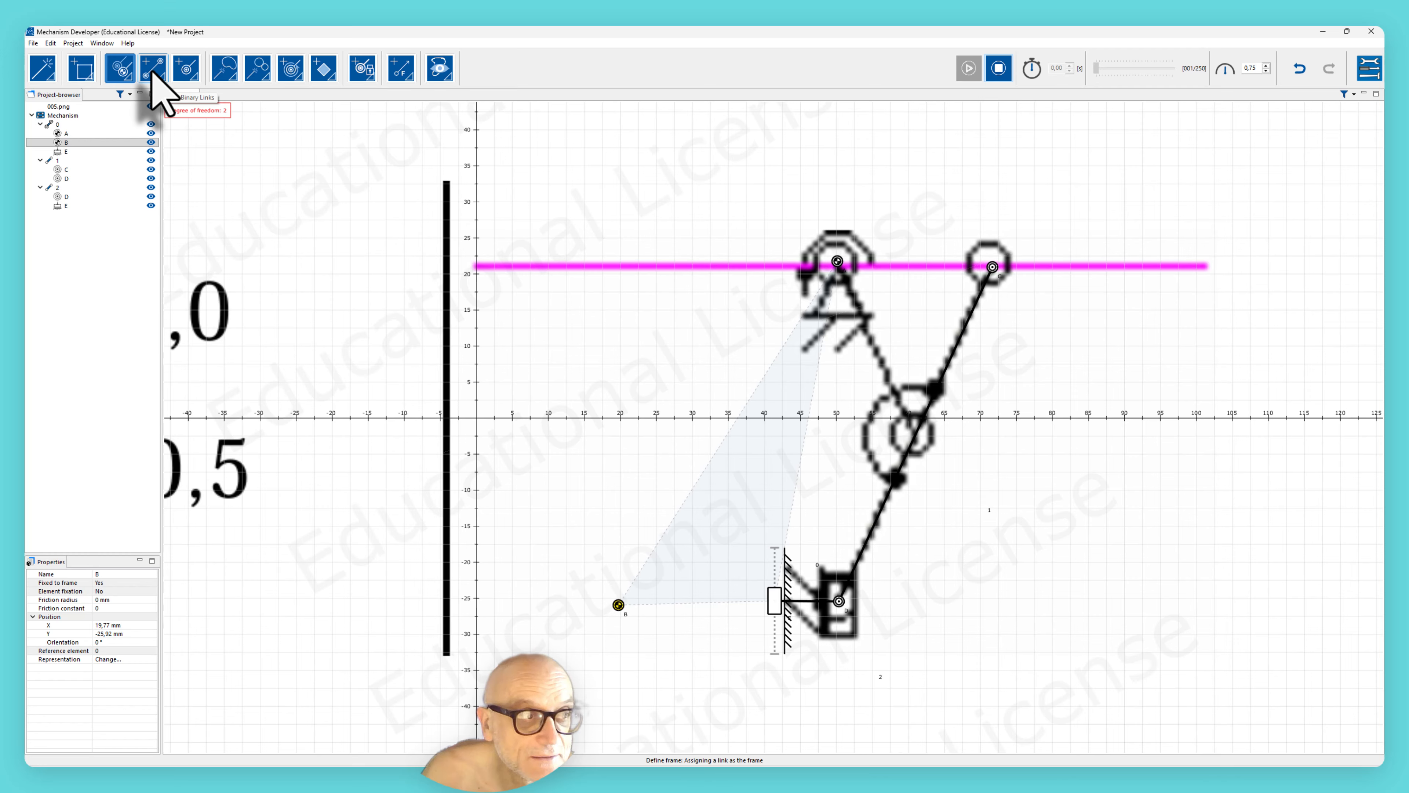
# Step: Assign the long diagonal link as the frame and add a joint to it at the sketch's middle circle, about X 61, Y -2.2 mm
pyautogui.click(839, 601)
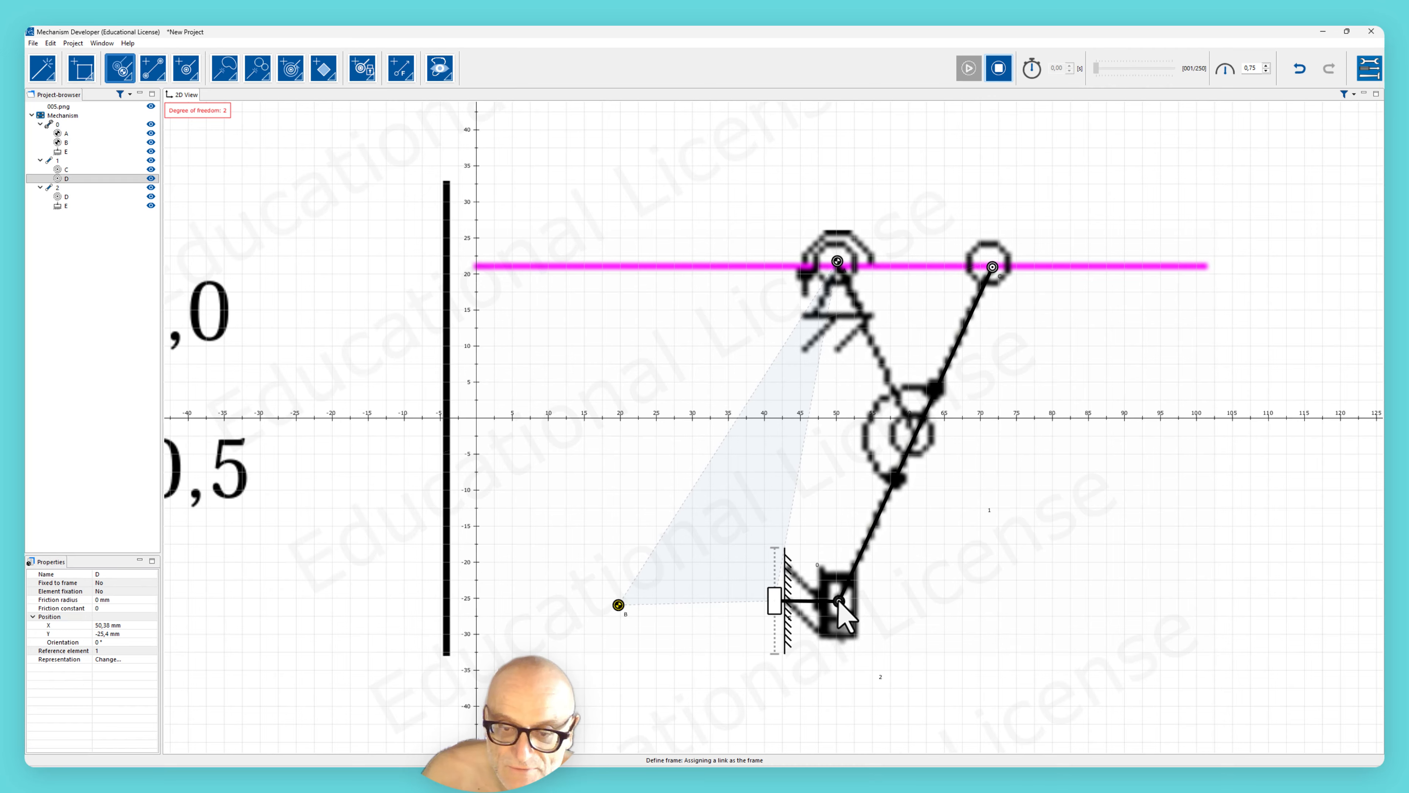
pyautogui.click(970, 472)
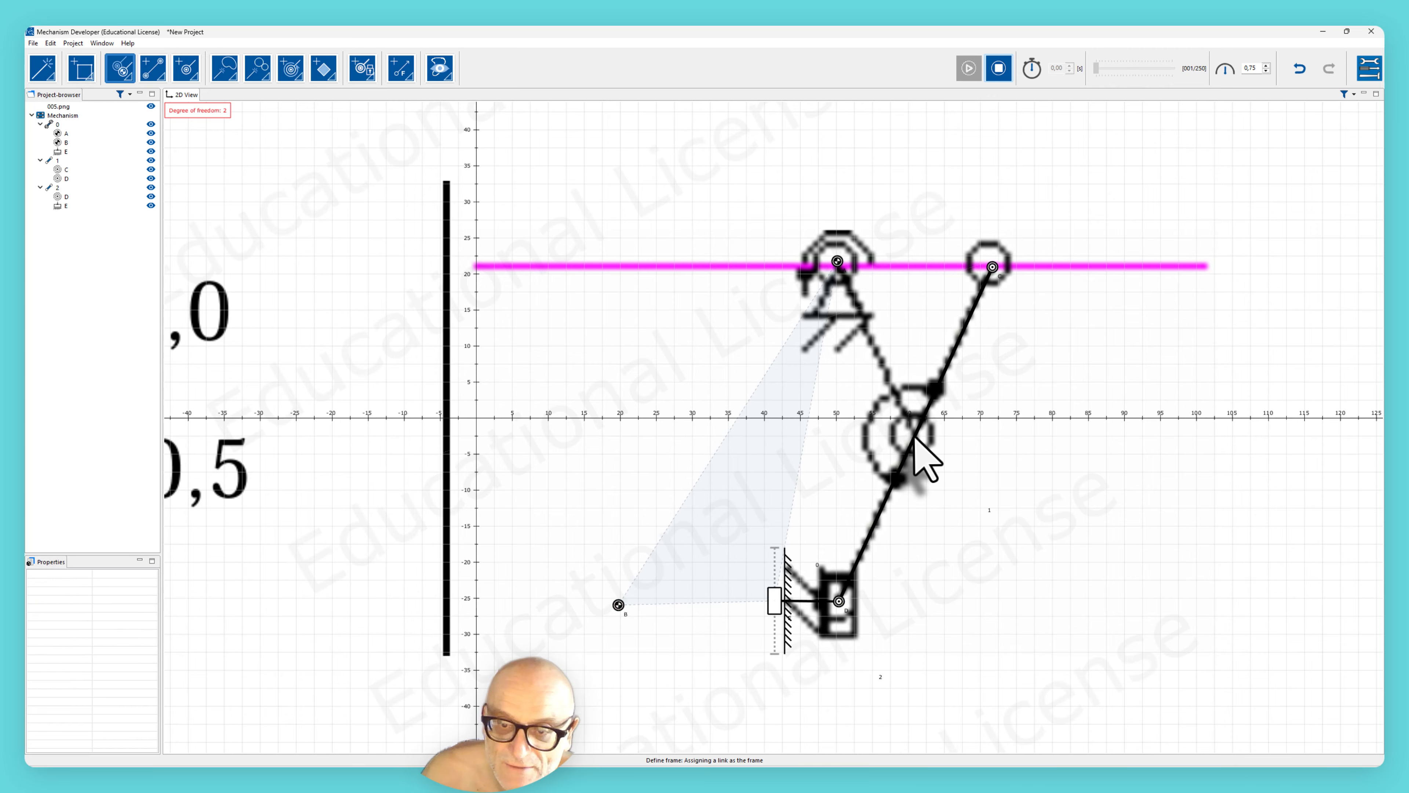
pyautogui.click(914, 438)
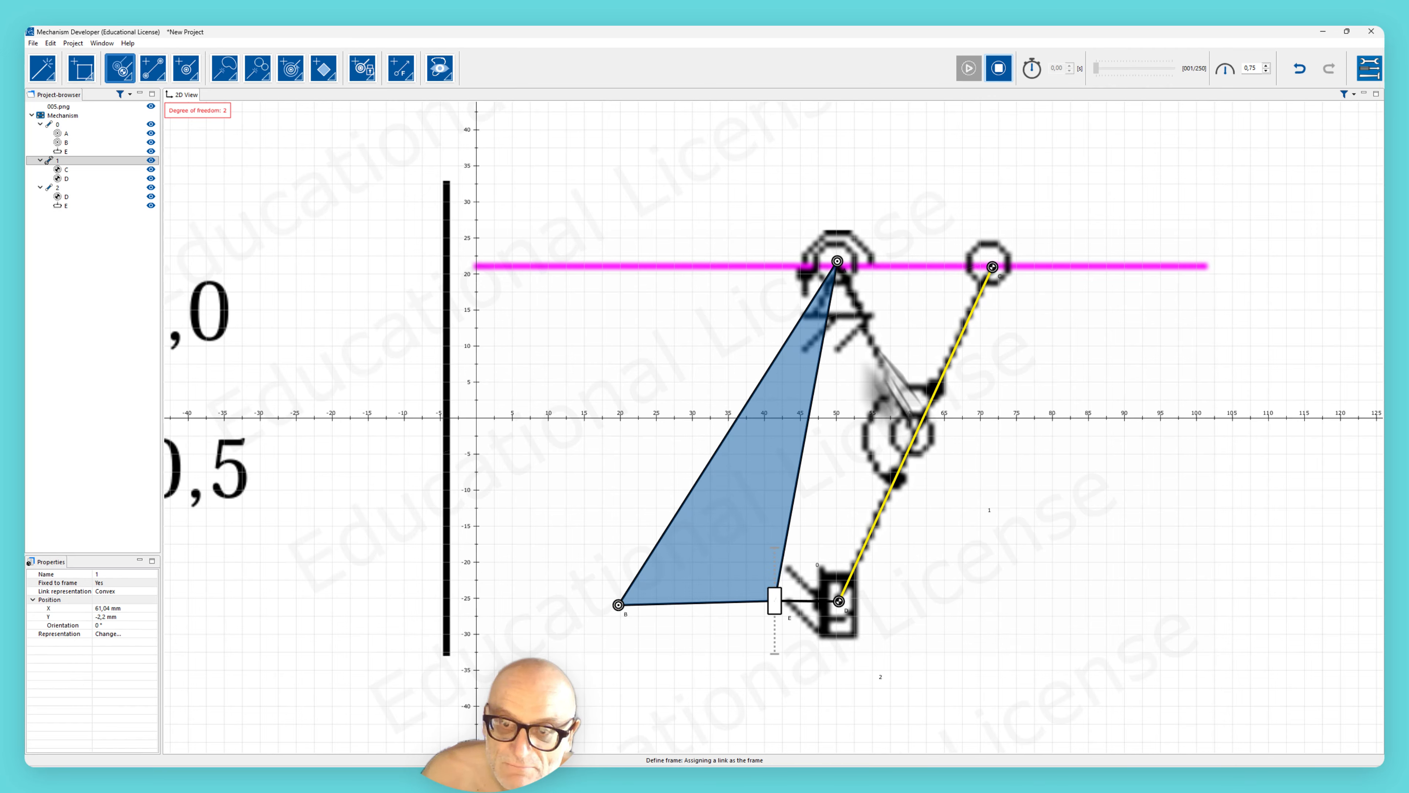
pyautogui.rightClick(916, 436)
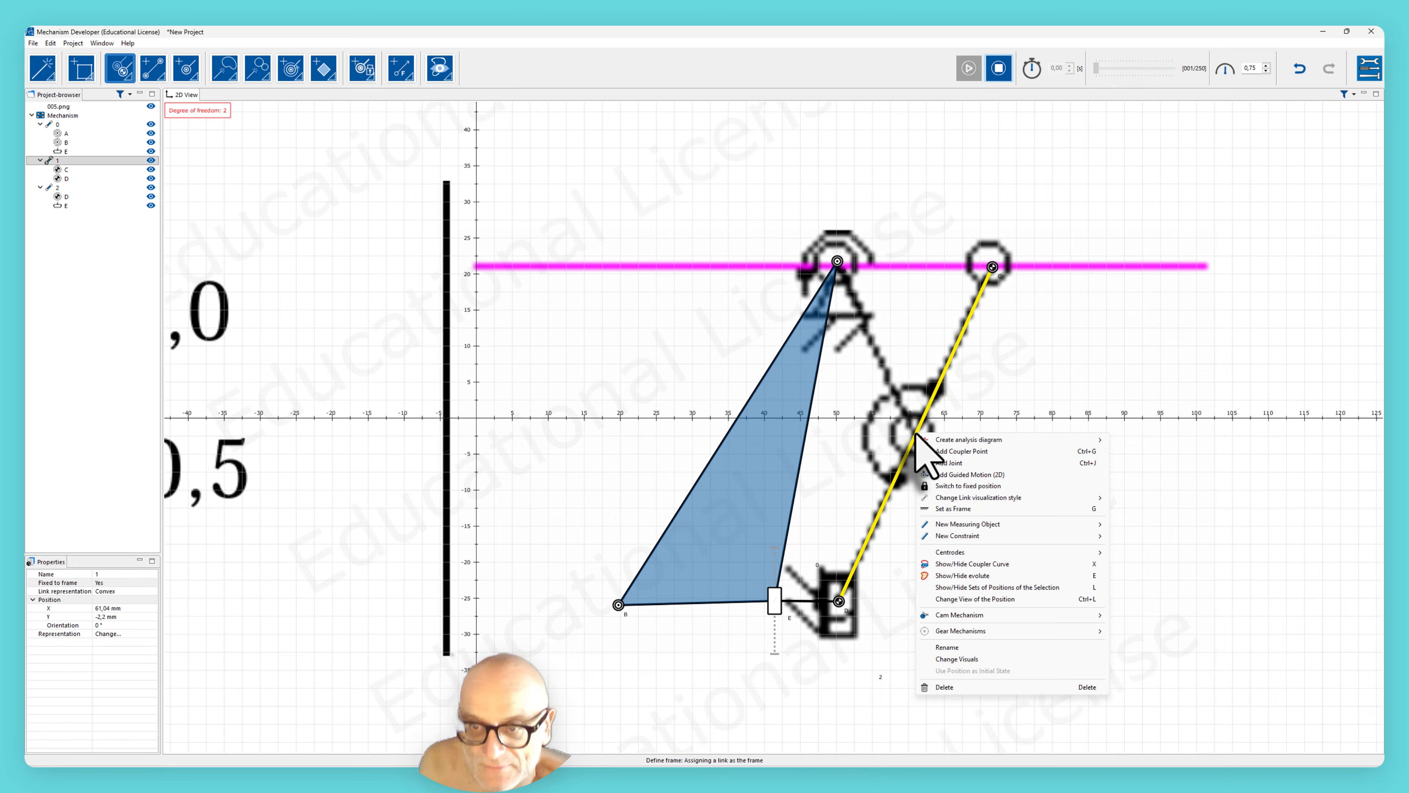
pyautogui.click(949, 463)
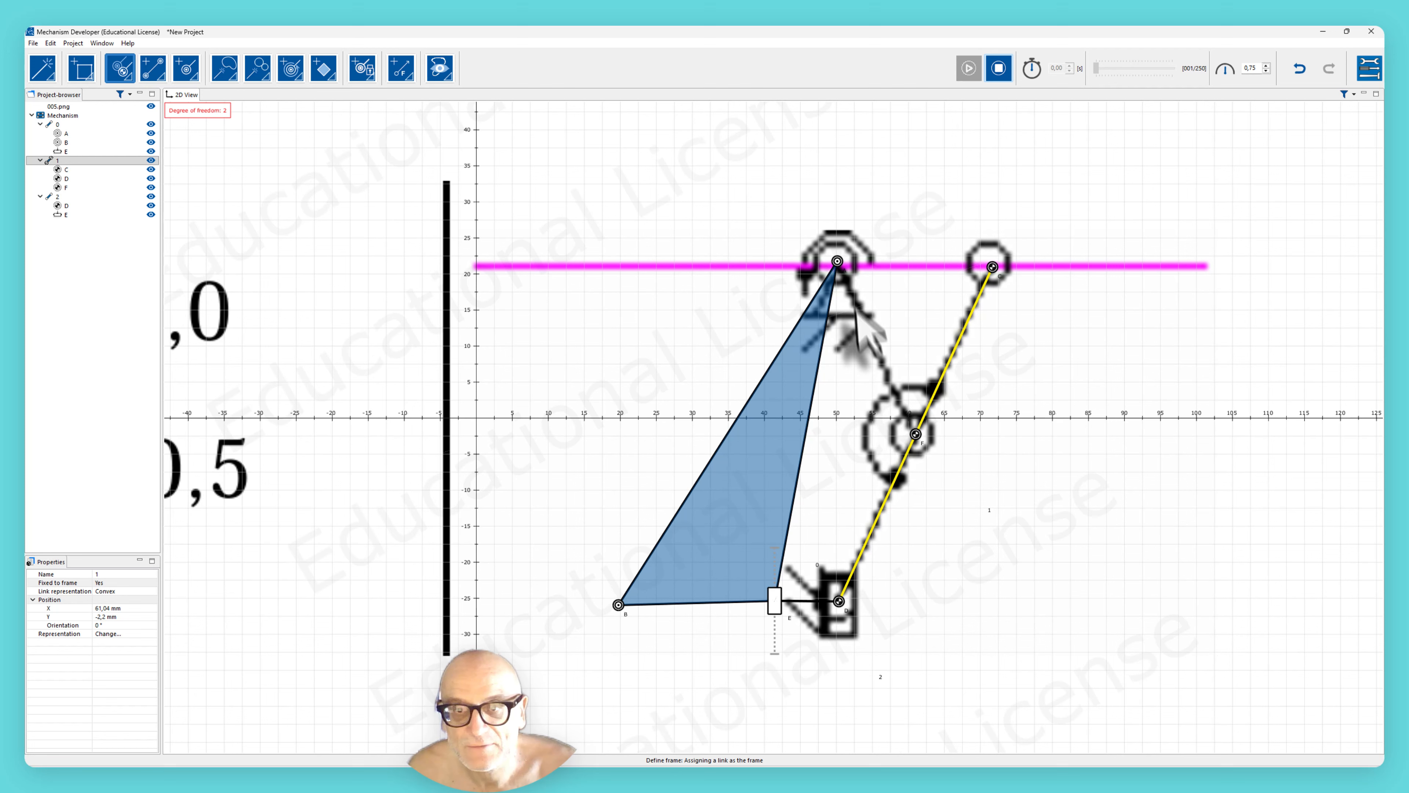
# Step: Add the upper ground pivot to the new frame link and detach the middle joint and the diagonal's upper end joint from it
pyautogui.click(837, 261)
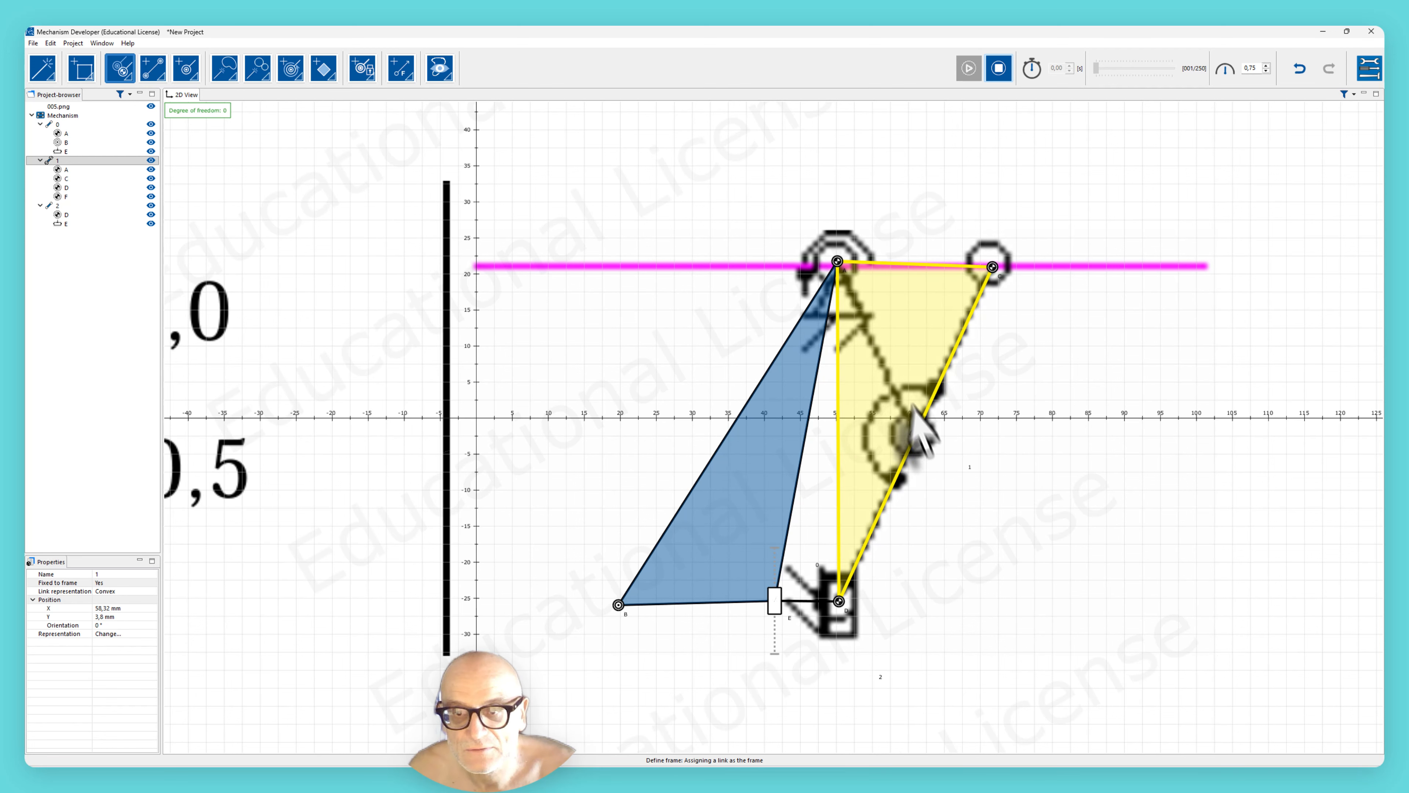
pyautogui.click(915, 434)
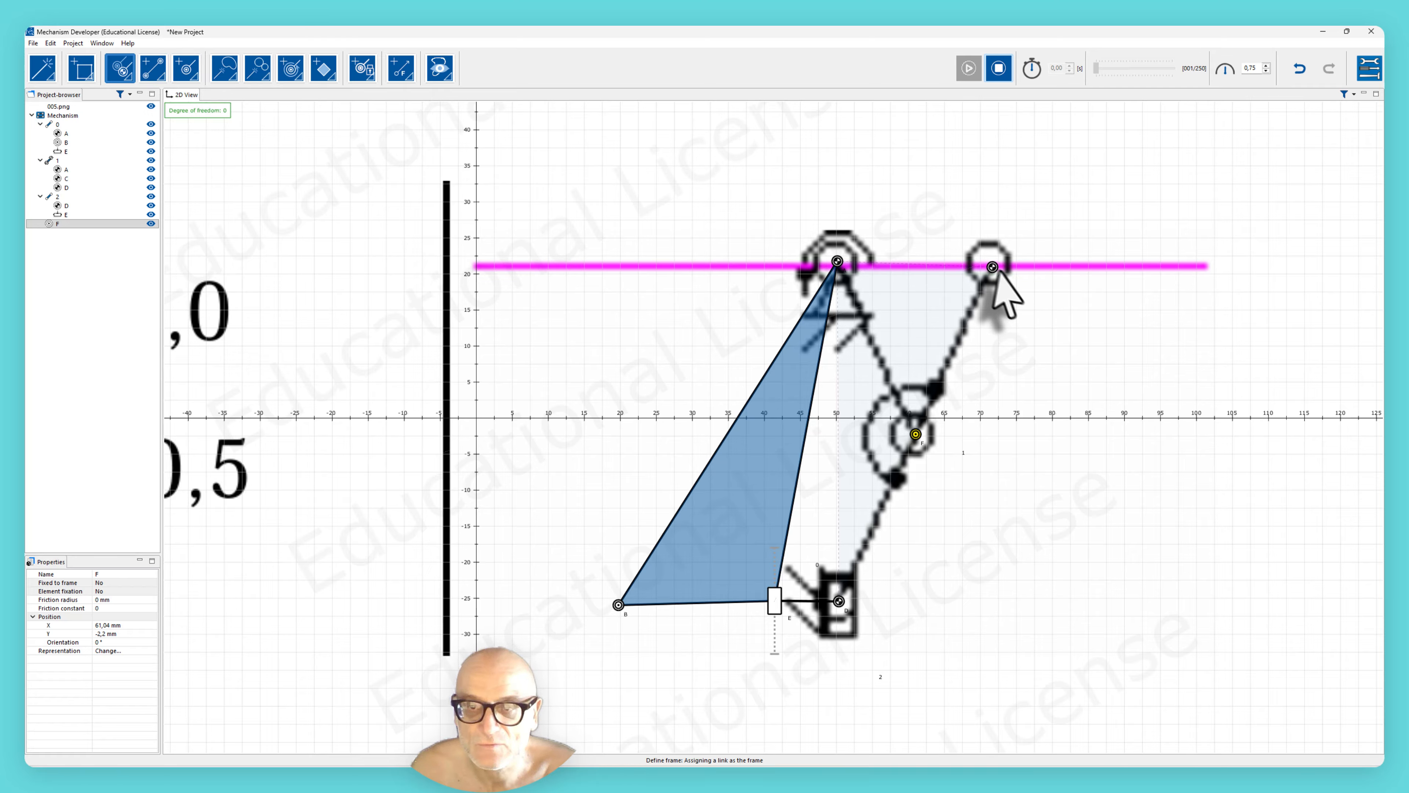
pyautogui.click(991, 269)
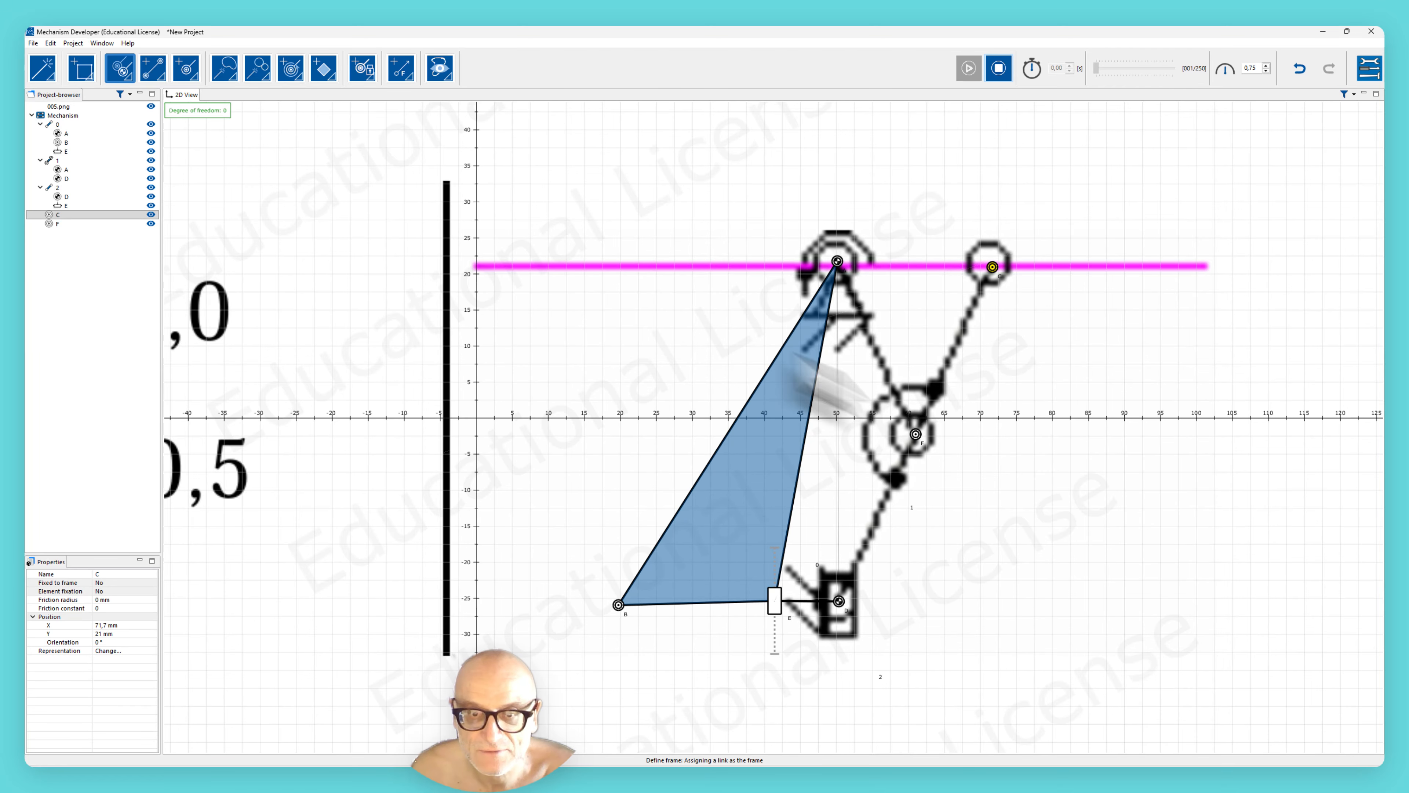
# Step: Try to connect the middle joint to the upper ground pivot with a link in quick build mode
pyautogui.click(43, 68)
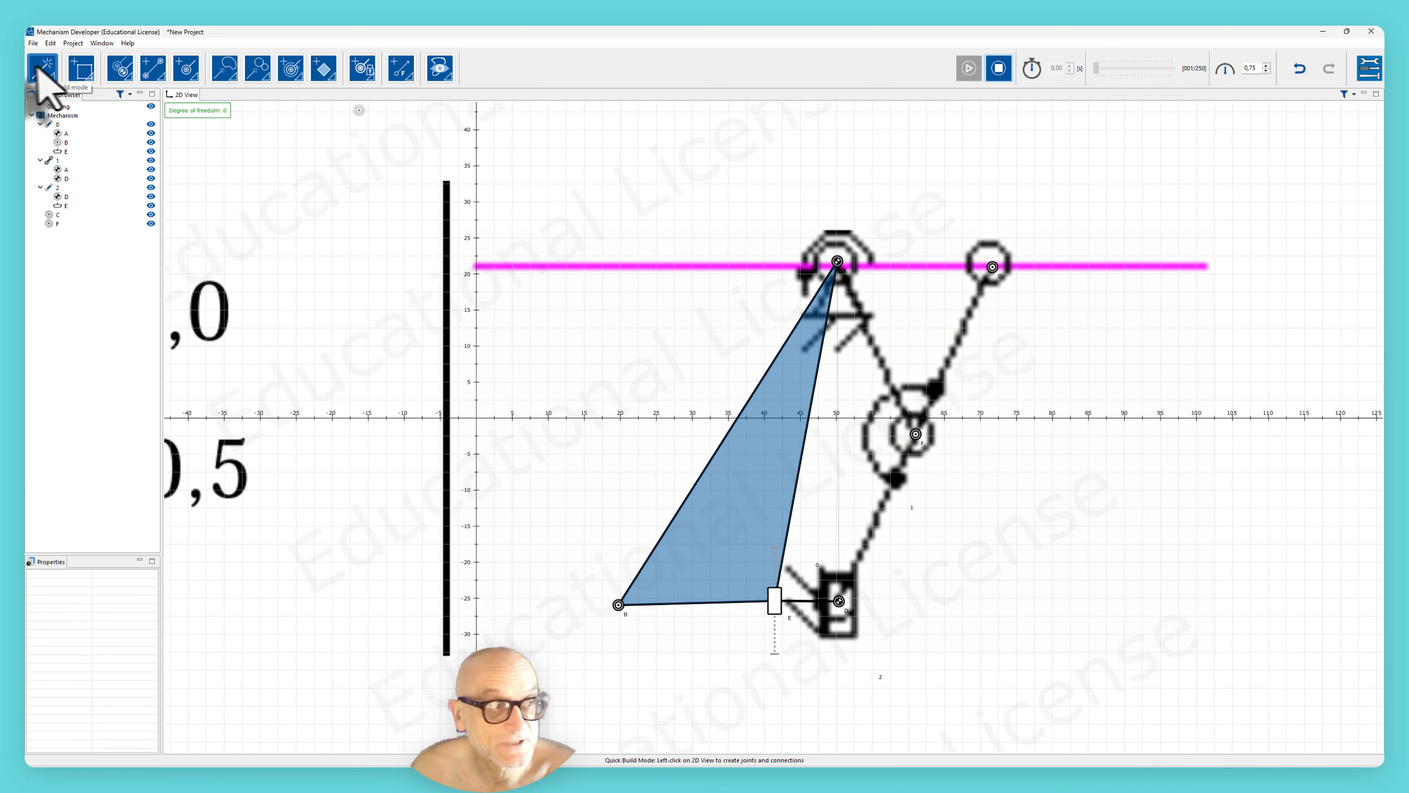
pyautogui.click(916, 435)
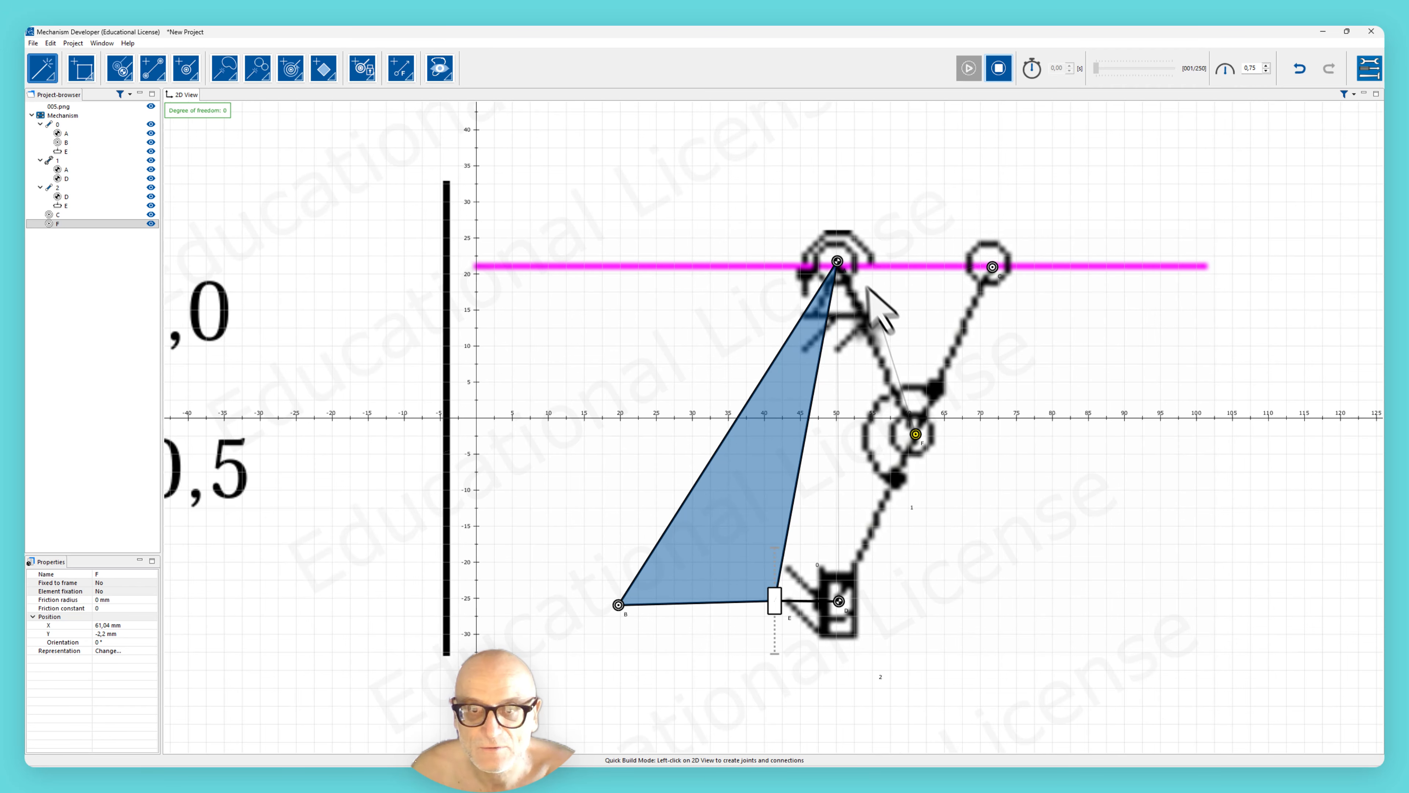
pyautogui.click(838, 262)
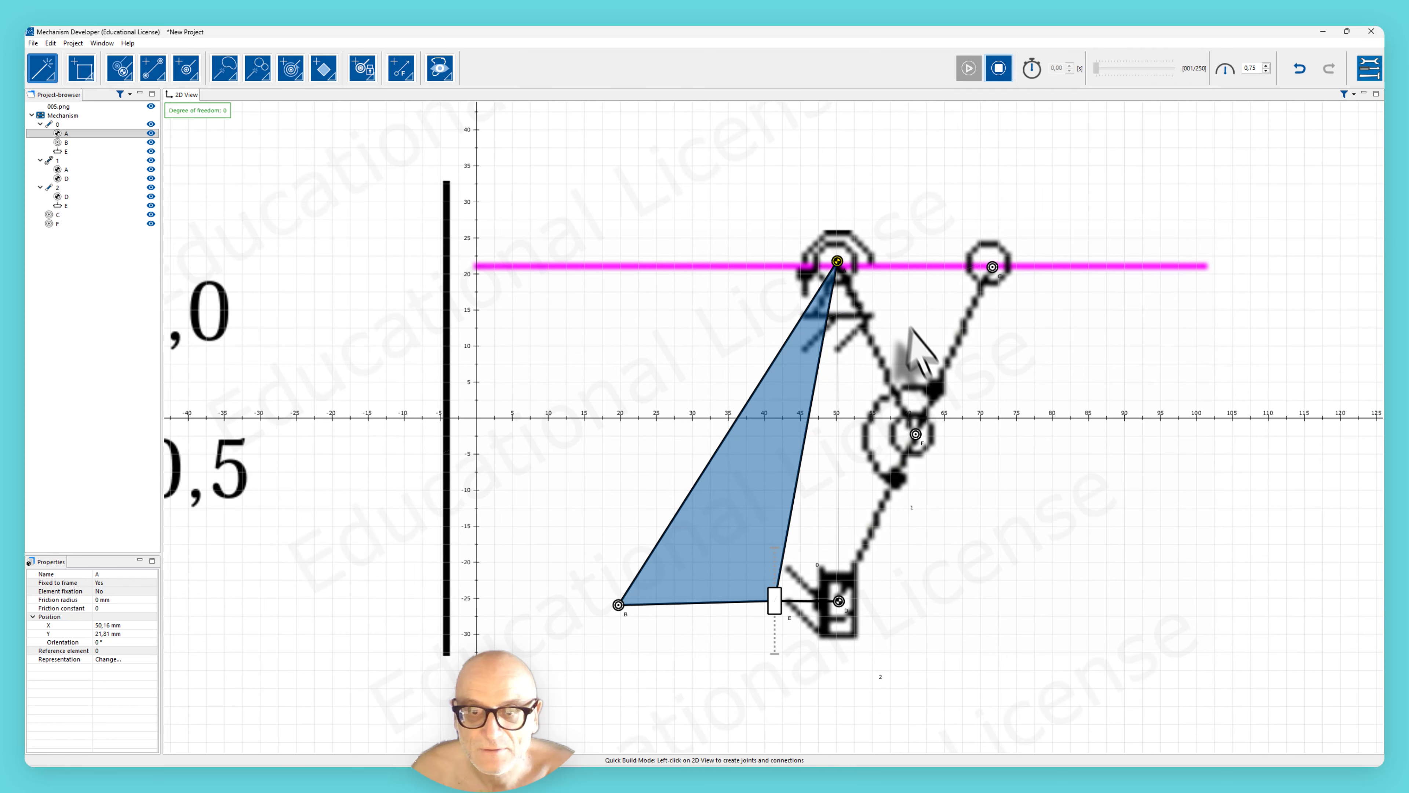
pyautogui.scroll(-1, 918, 402)
pyautogui.scroll(2, 915, 399)
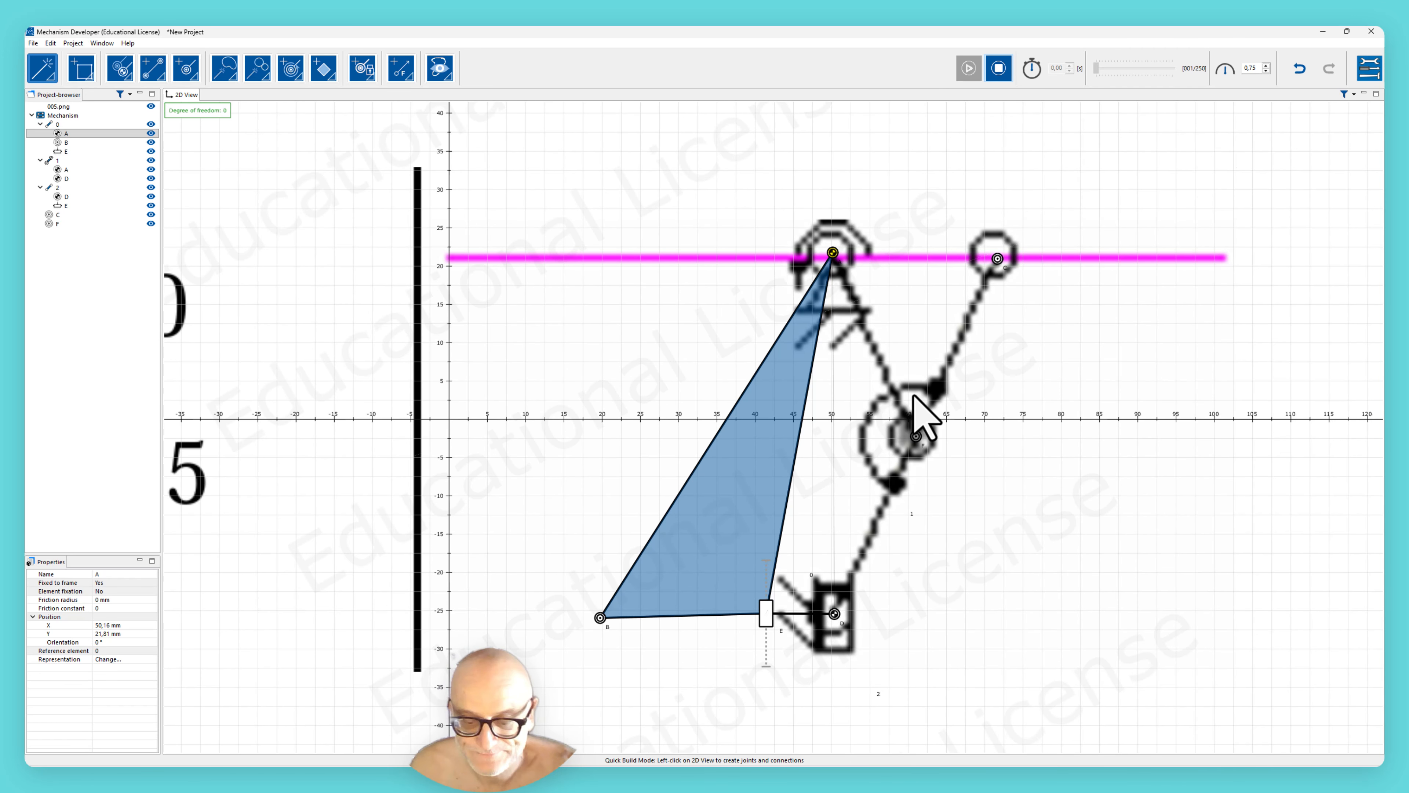
pyautogui.press('Escape')
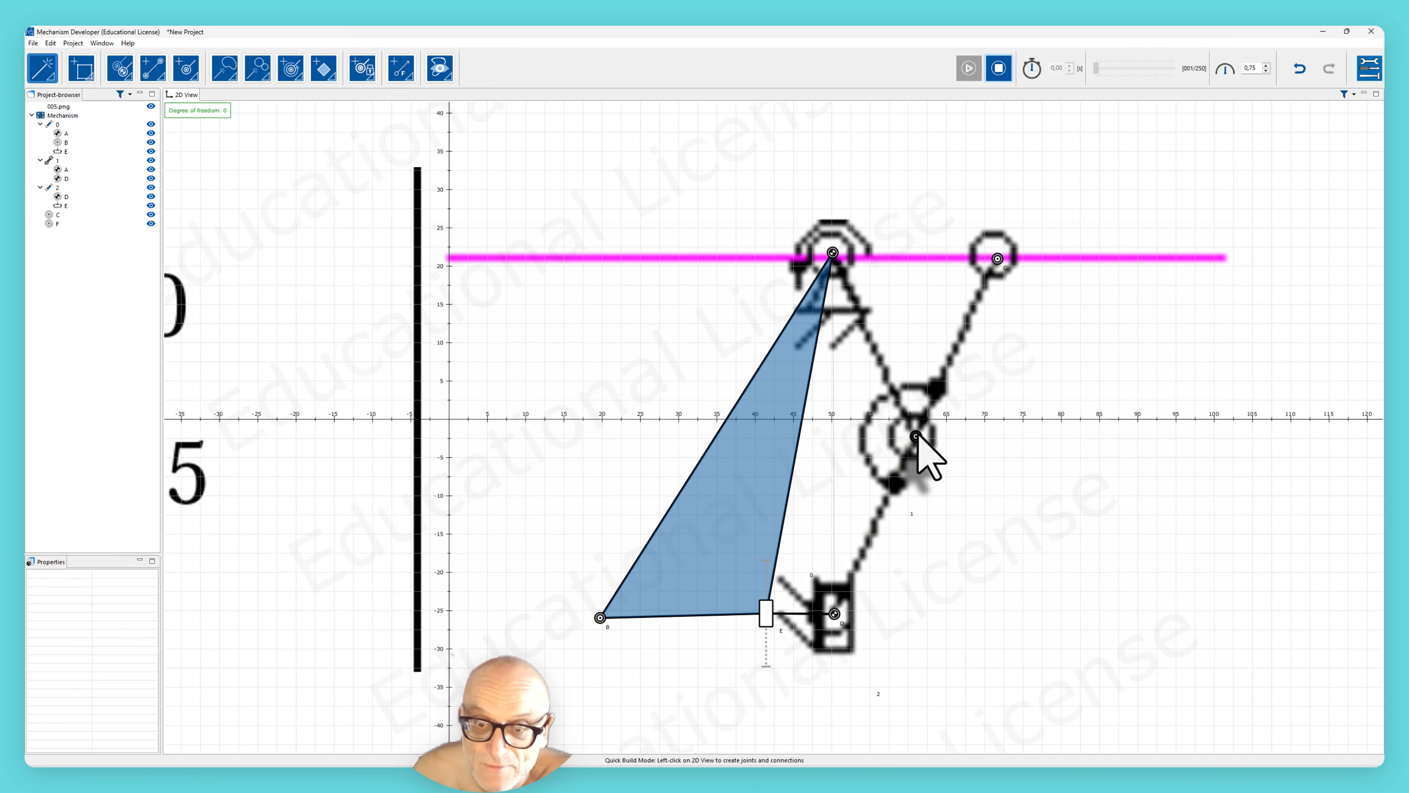
# Step: Delete the loose middle joint together with a stray joint placed on the upper part of the sketch's diagonal
pyautogui.moveTo(916, 434); pyautogui.dragTo(971, 458)
pyautogui.click(944, 364)
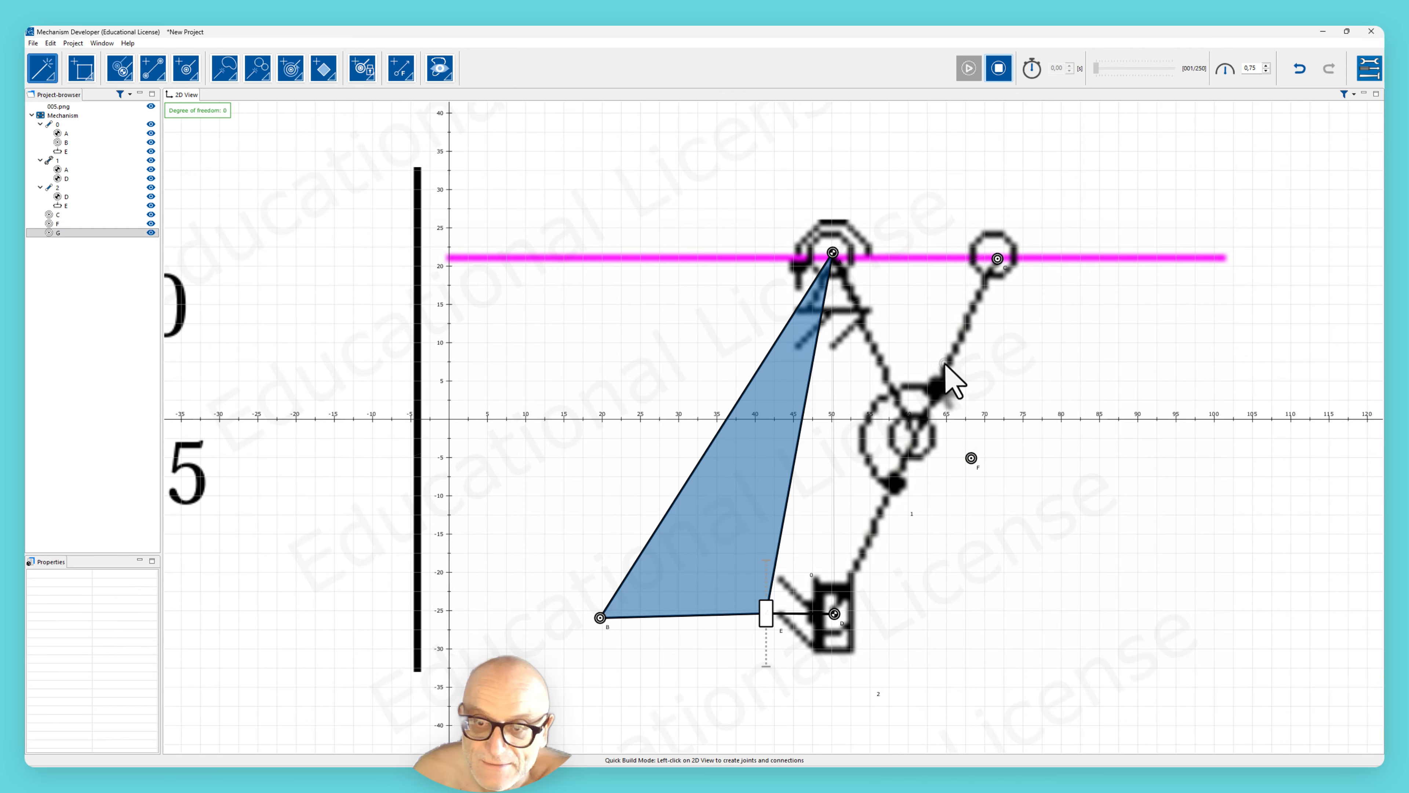
pyautogui.click(944, 364)
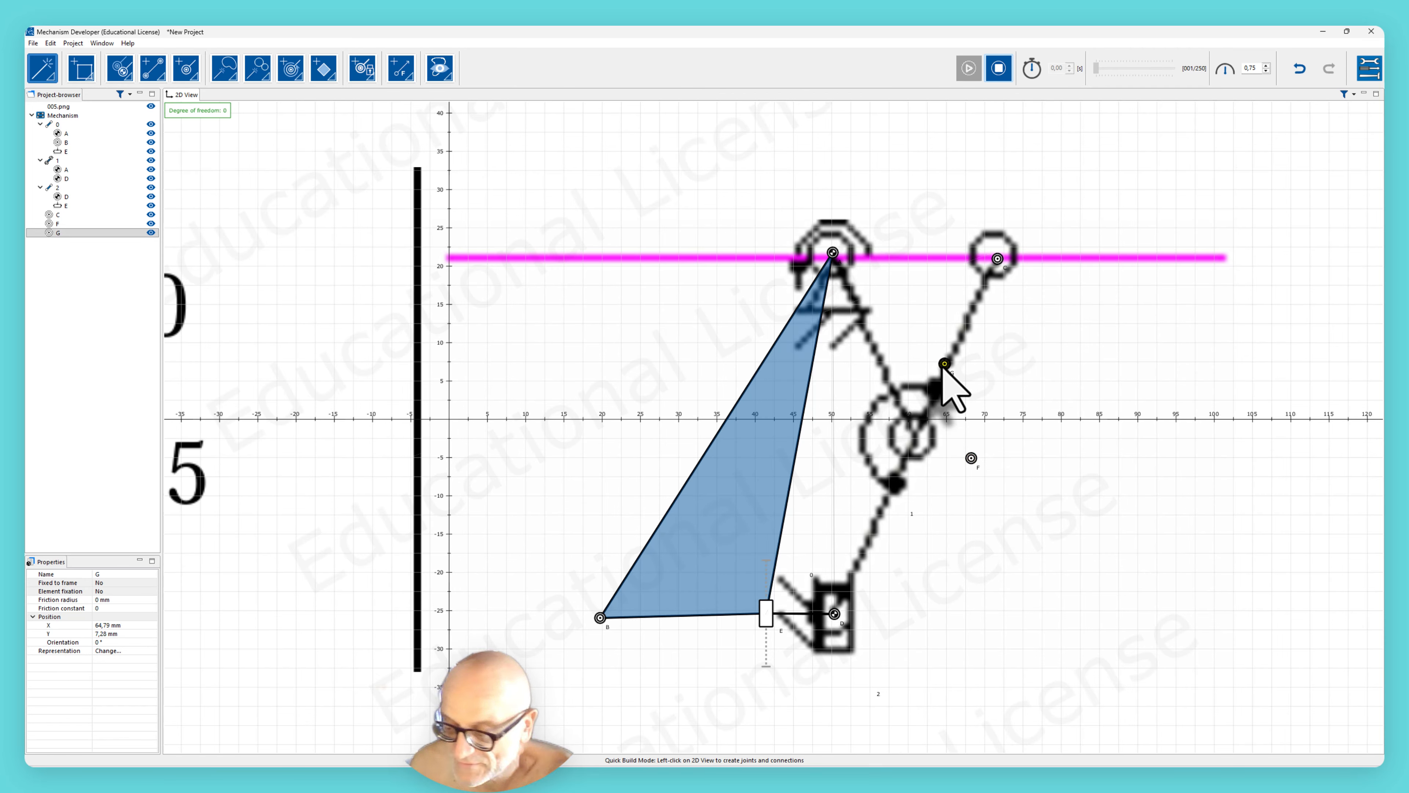
pyautogui.press('Delete')
pyautogui.click(971, 458)
pyautogui.press('Delete')
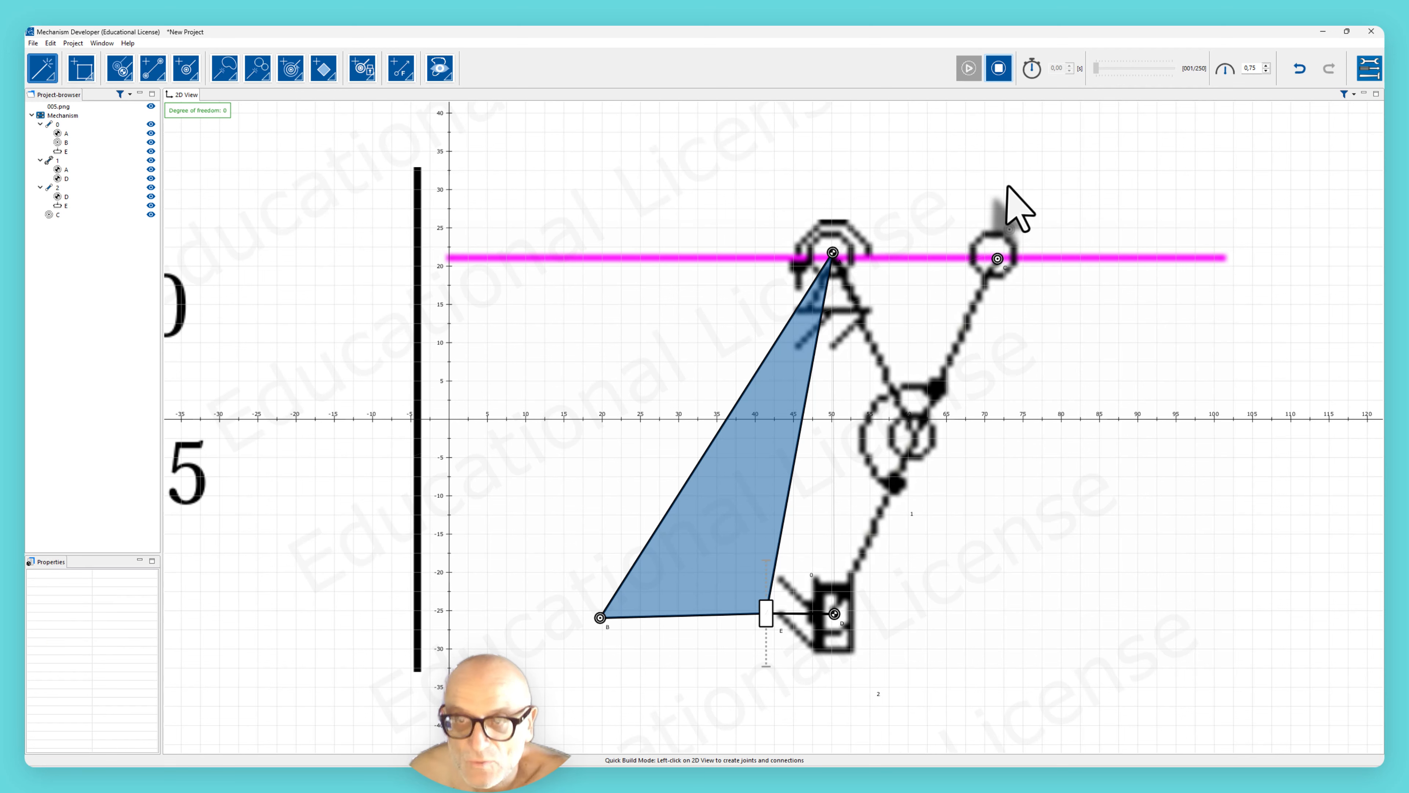
# Step: Undo the recent joint and frame edits until the diagonal is a plain two-joint link, and delete a stray joint placed on it
pyautogui.click(1300, 68)
pyautogui.click(1300, 68)
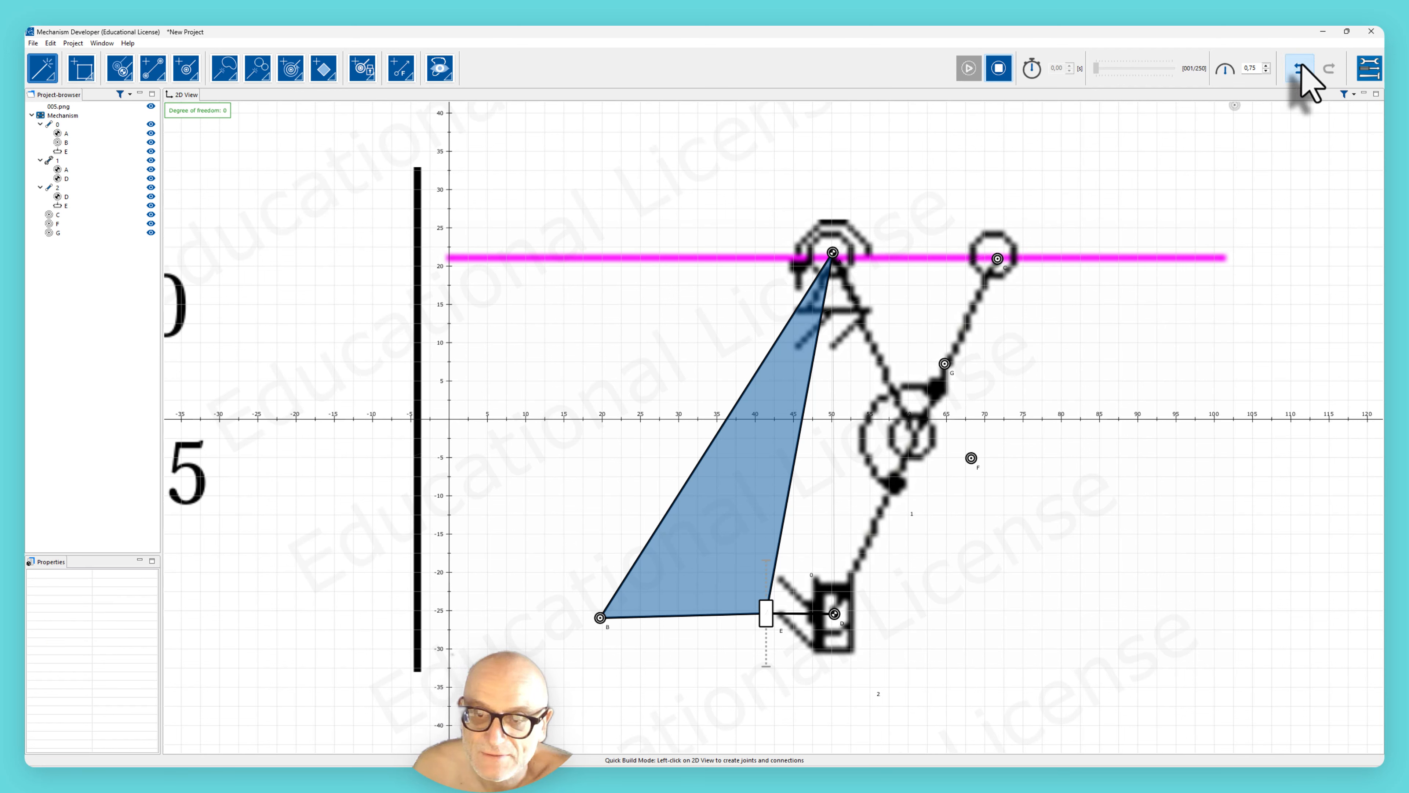
pyautogui.click(1300, 68)
pyautogui.click(1301, 67)
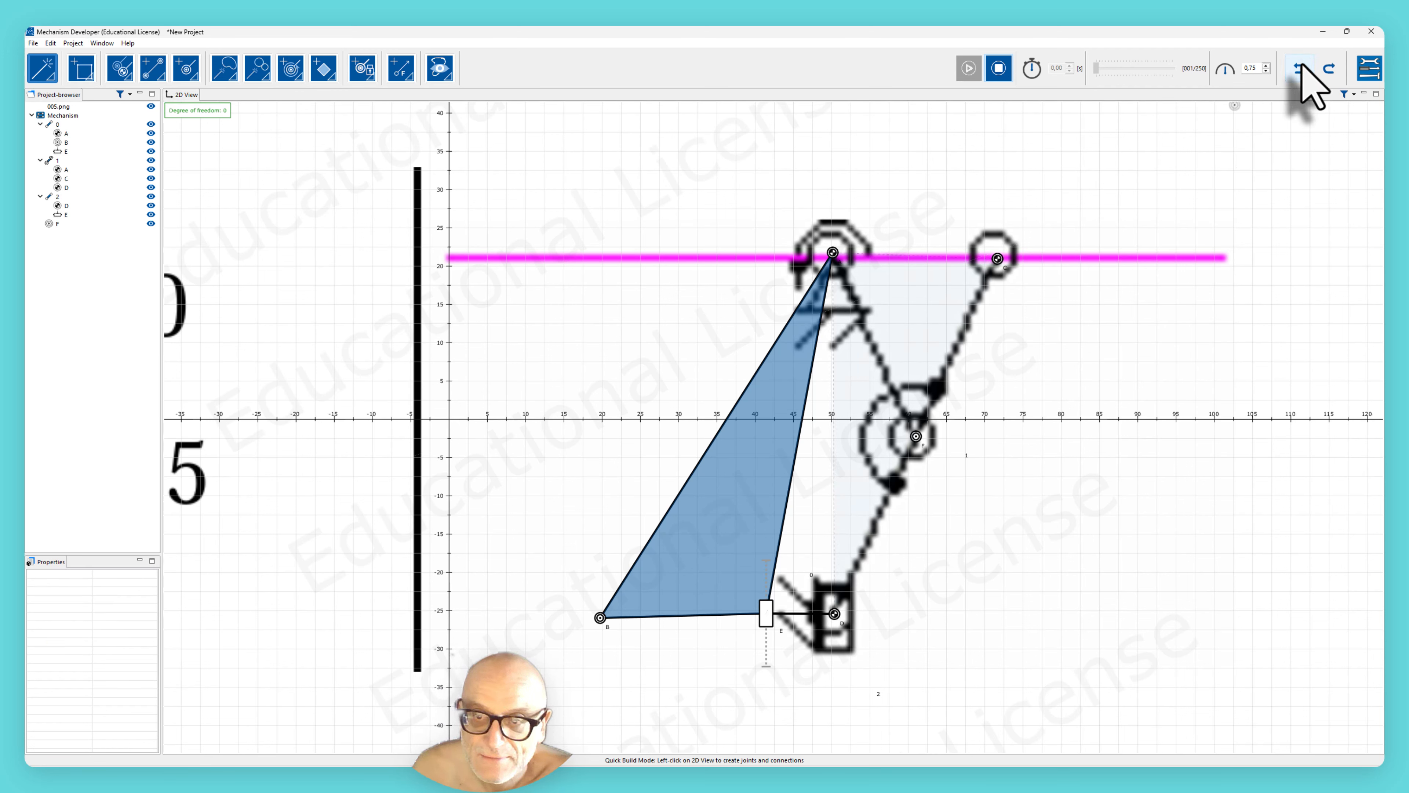
pyautogui.click(1301, 67)
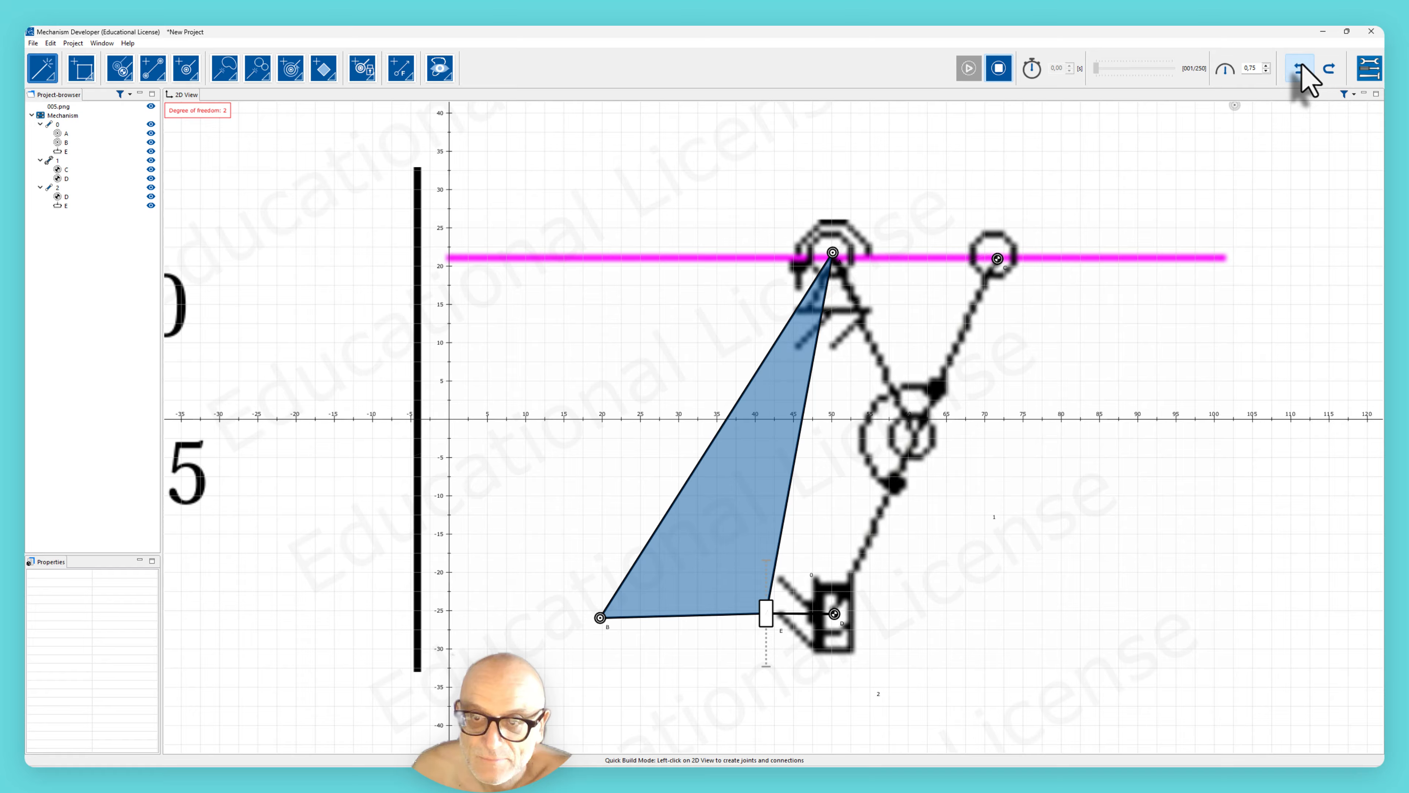
pyautogui.click(1300, 67)
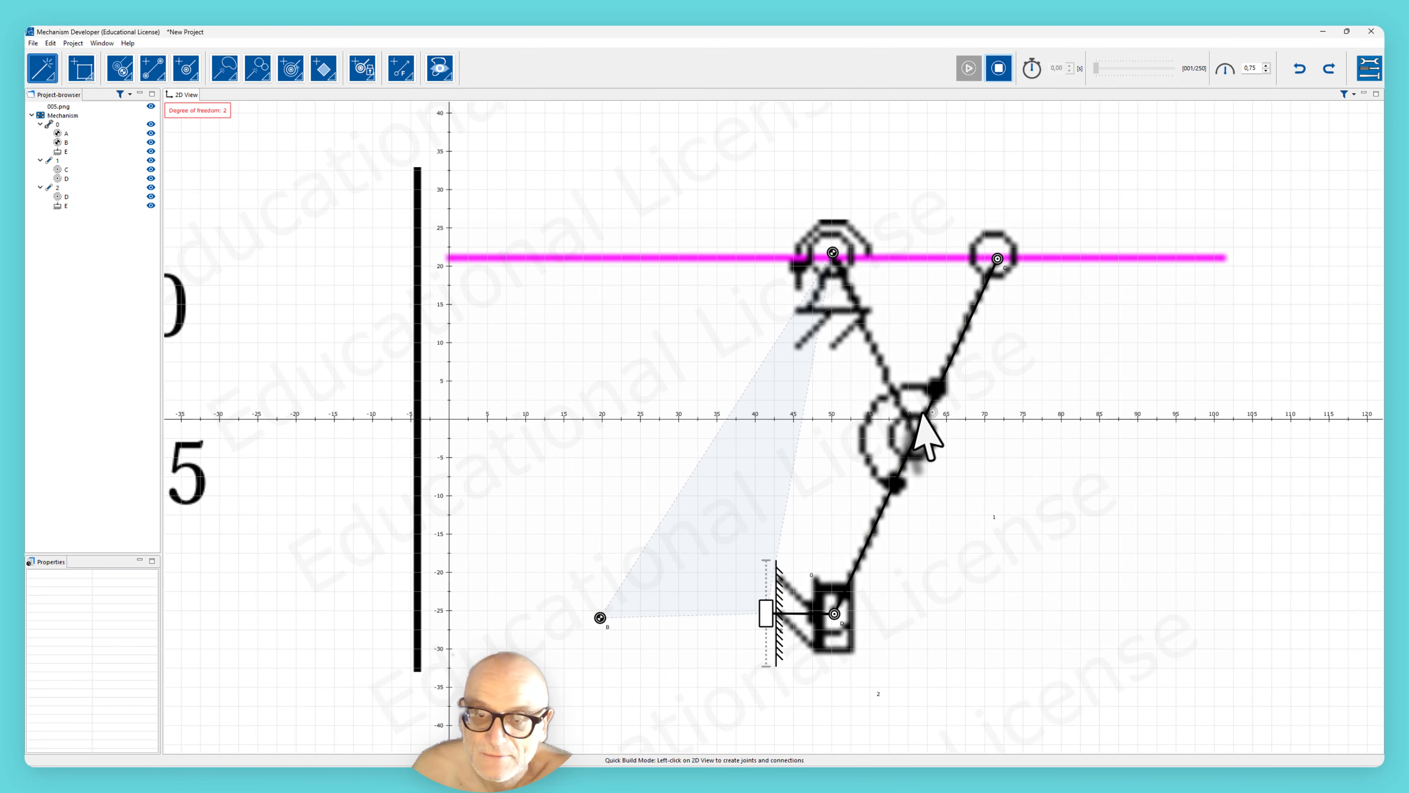
pyautogui.click(935, 400)
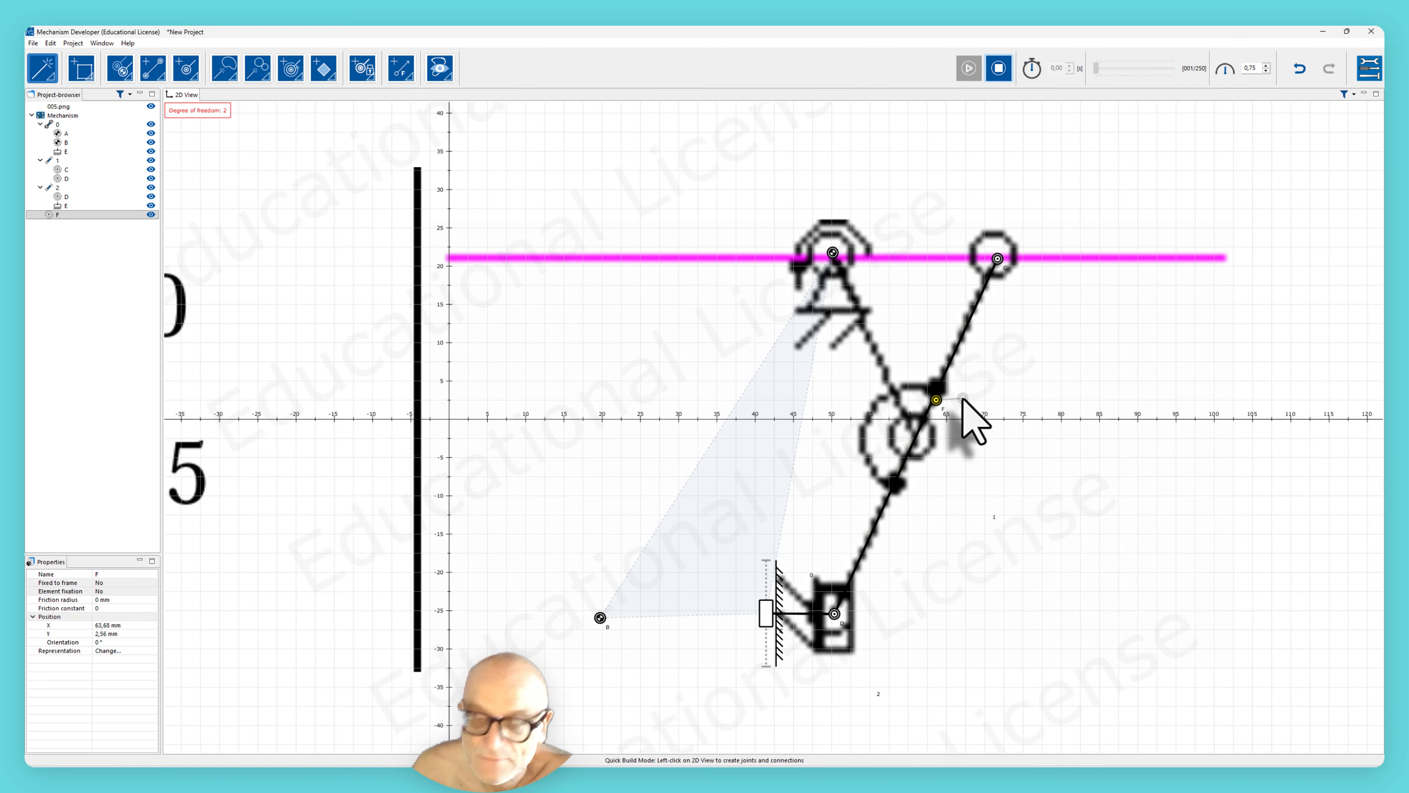
pyautogui.press('Delete')
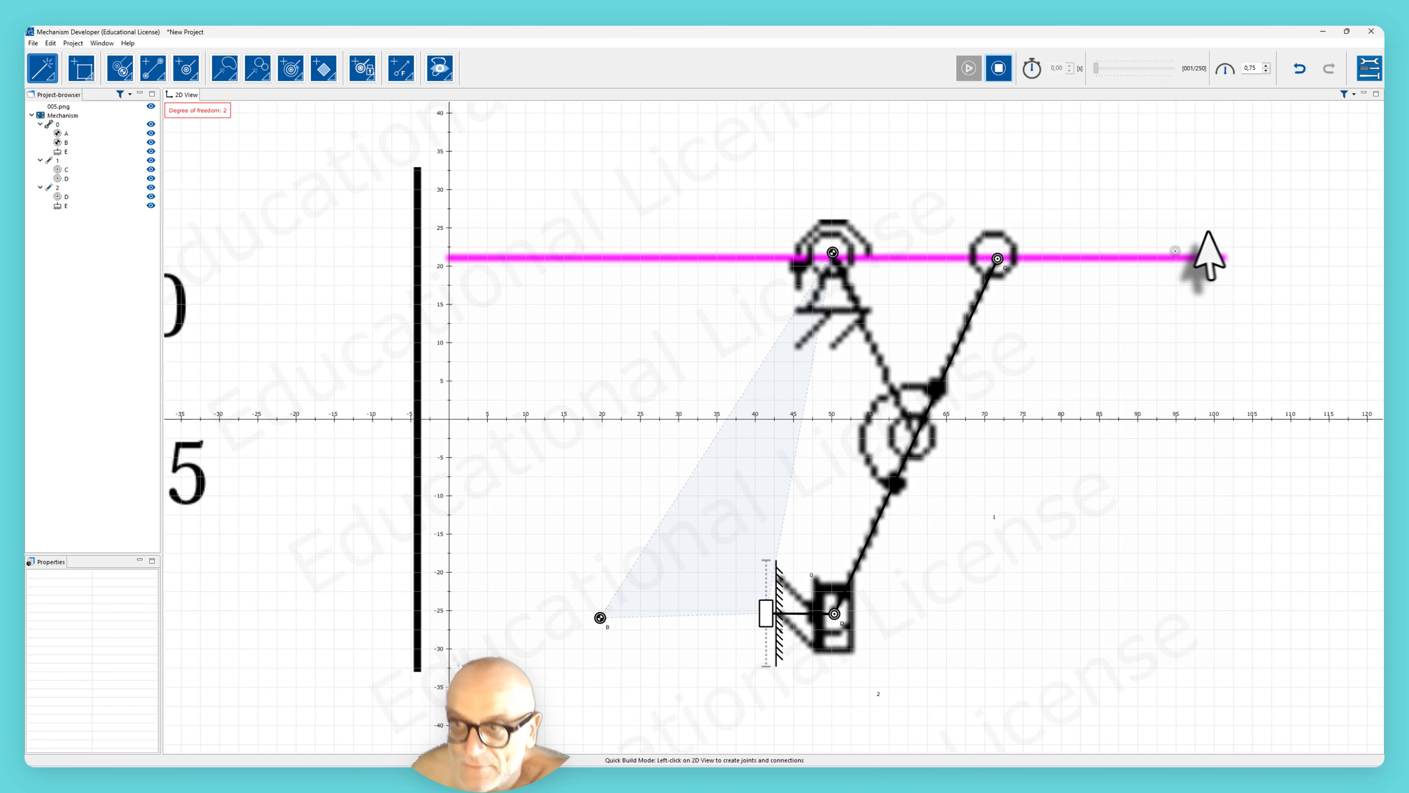
# Step: Undo the lower-left ground pivot's last move and the slider's frame attachment, and attach the slider to the frame link again
pyautogui.click(1303, 67)
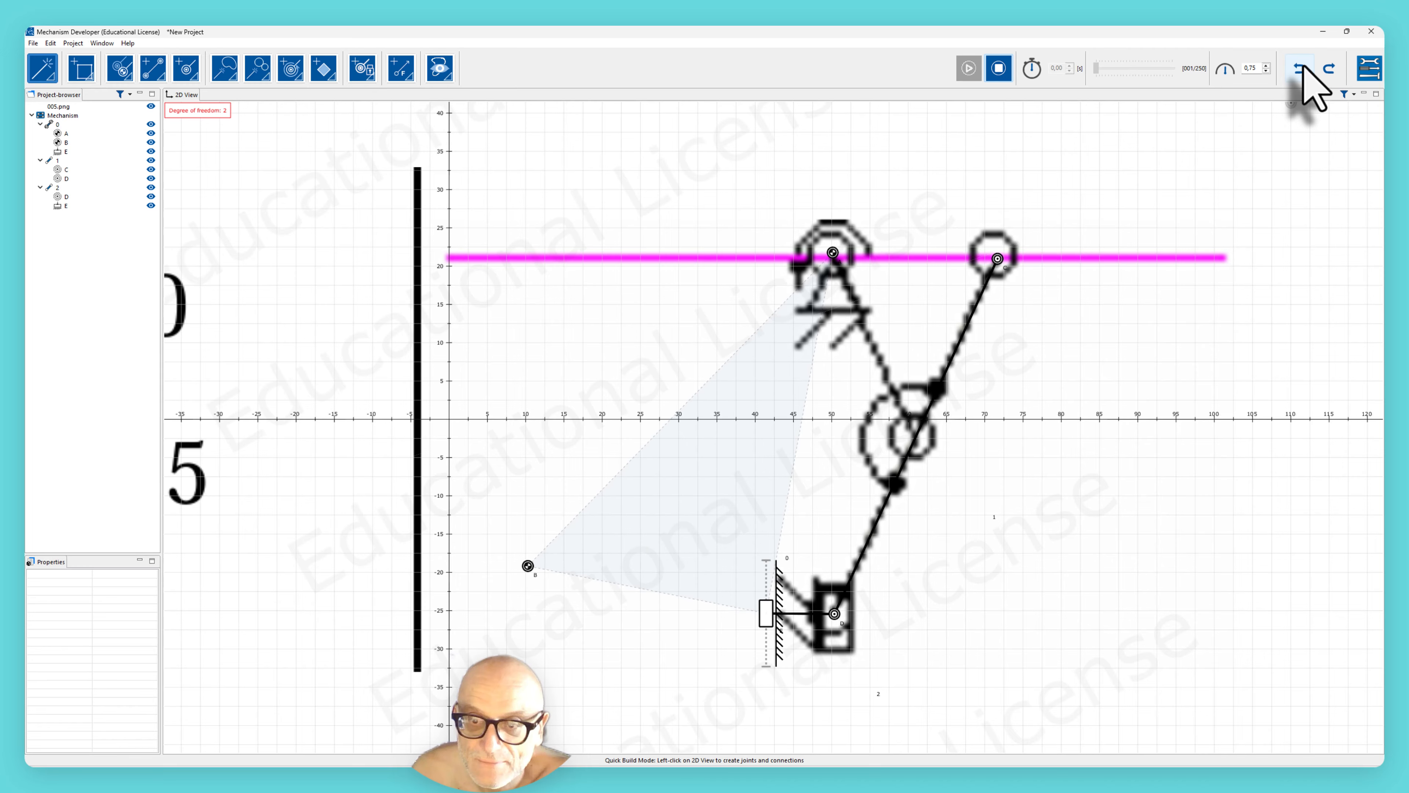
pyautogui.click(1302, 67)
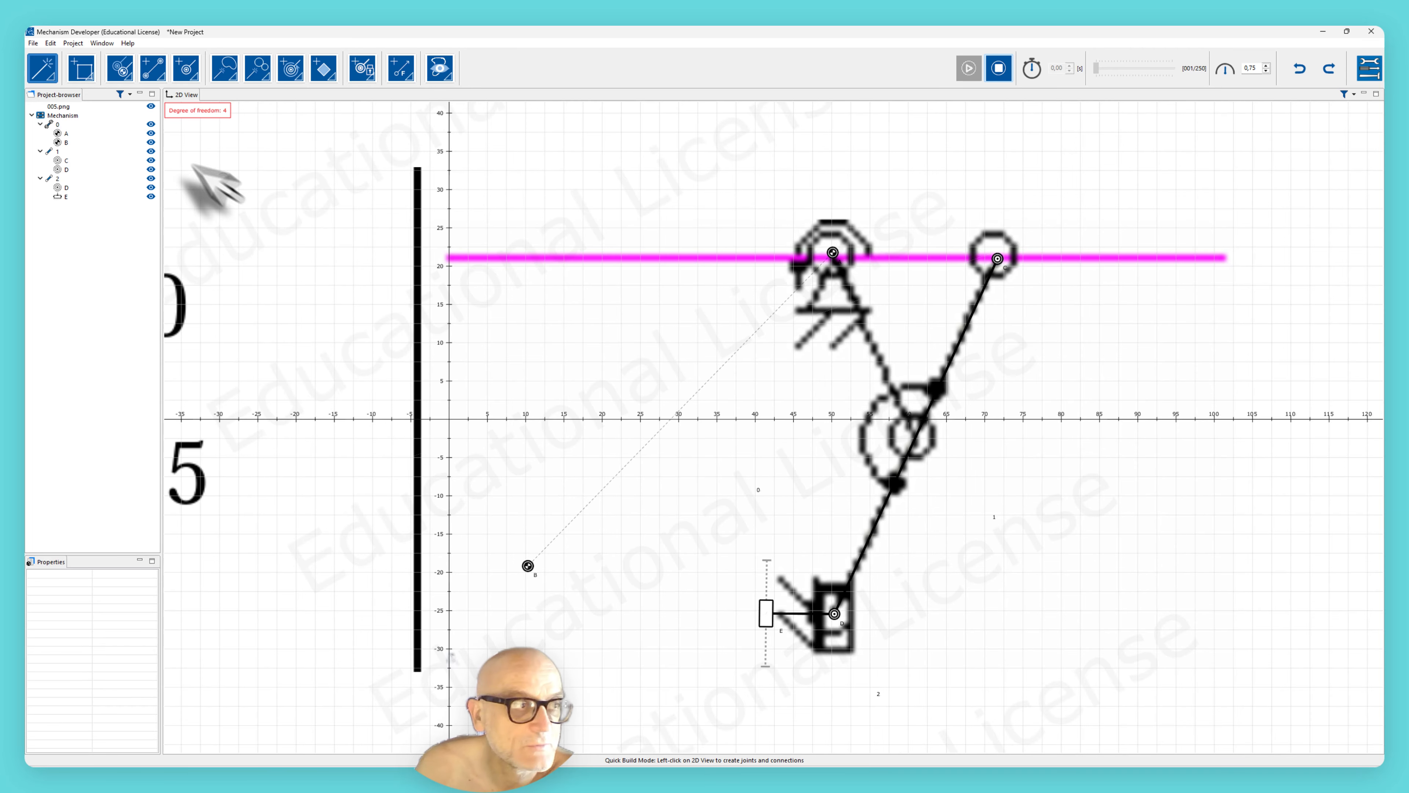
pyautogui.click(120, 69)
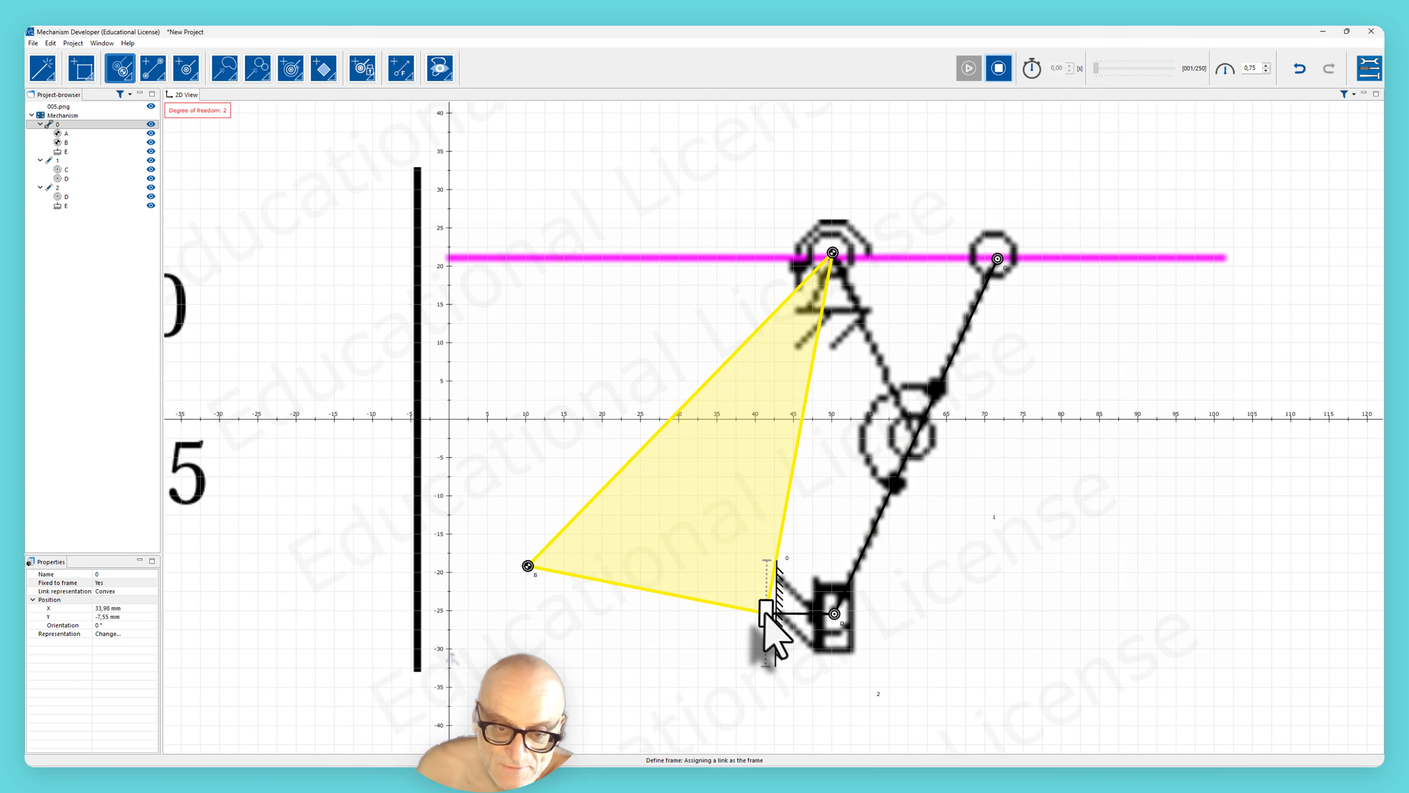
pyautogui.click(824, 608)
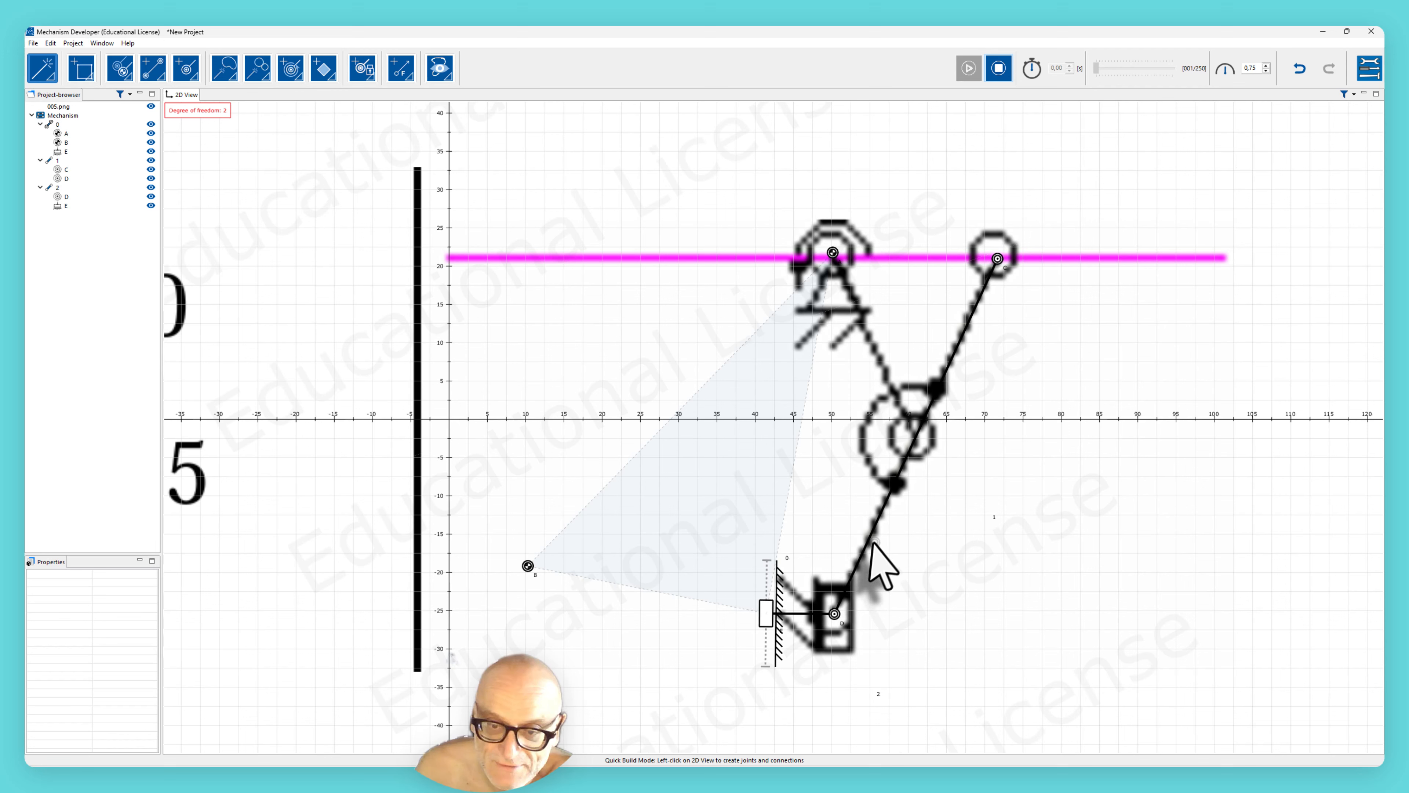
# Step: Add a third joint to the diagonal link near its middle and connect it to the upper ground pivot with a new link
pyautogui.click(893, 485)
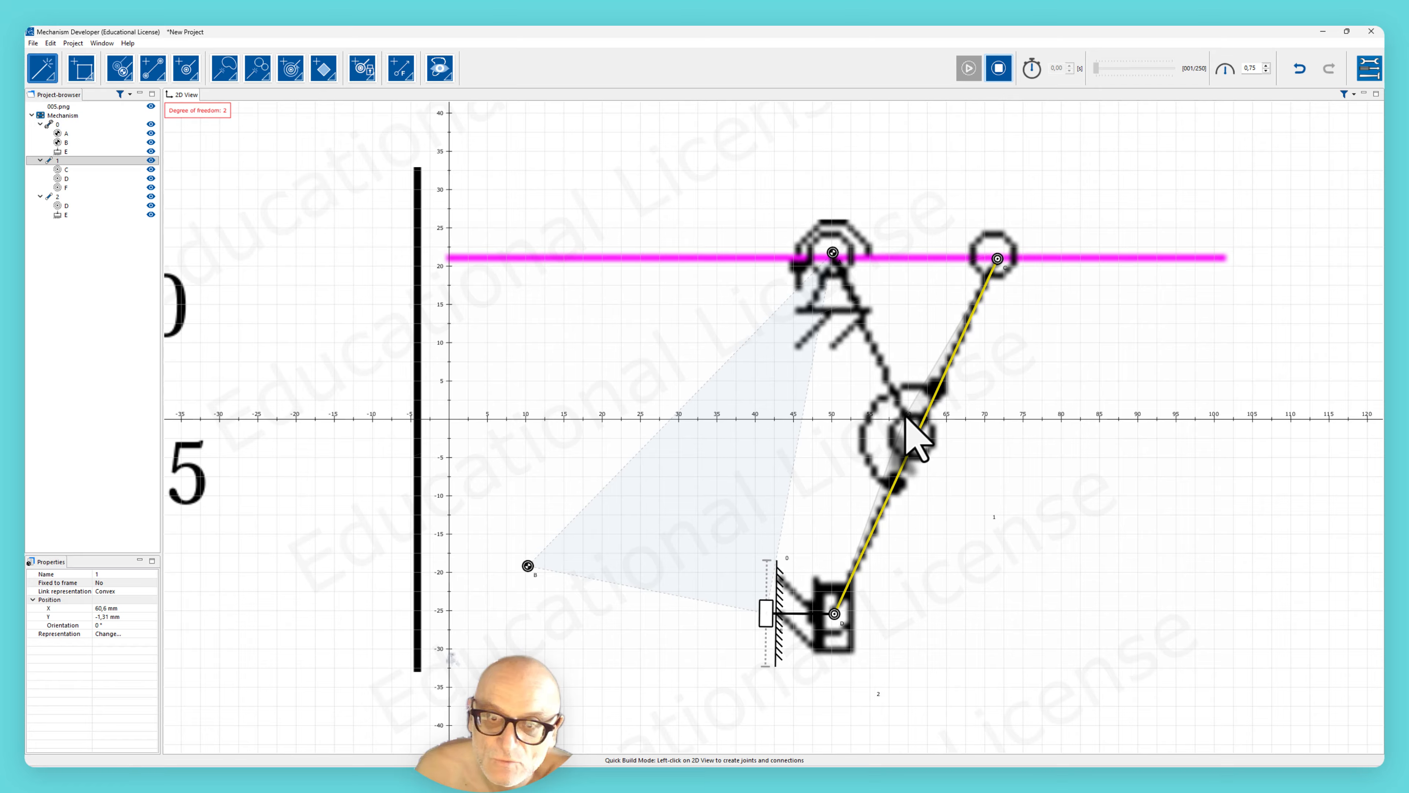
pyautogui.press('Escape')
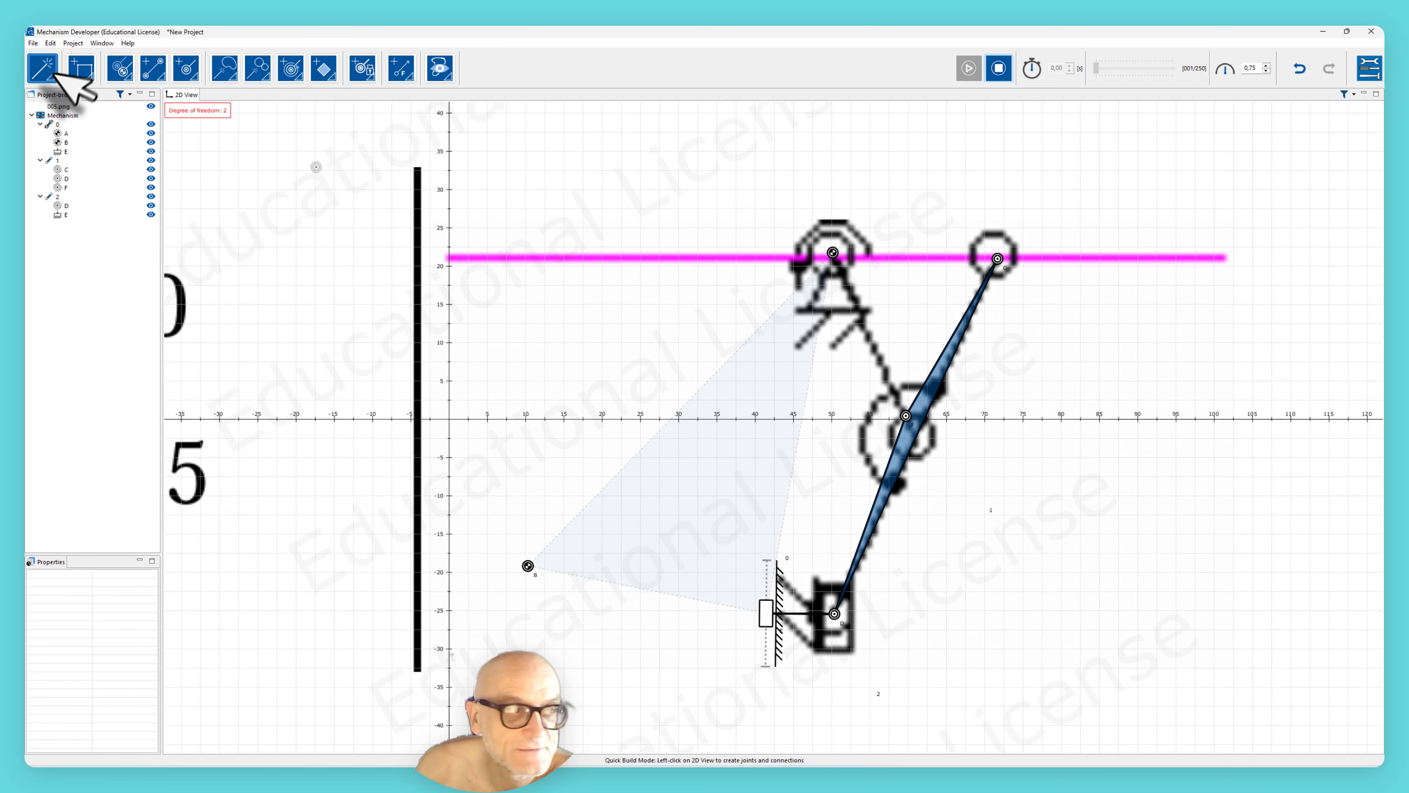
pyautogui.click(905, 416)
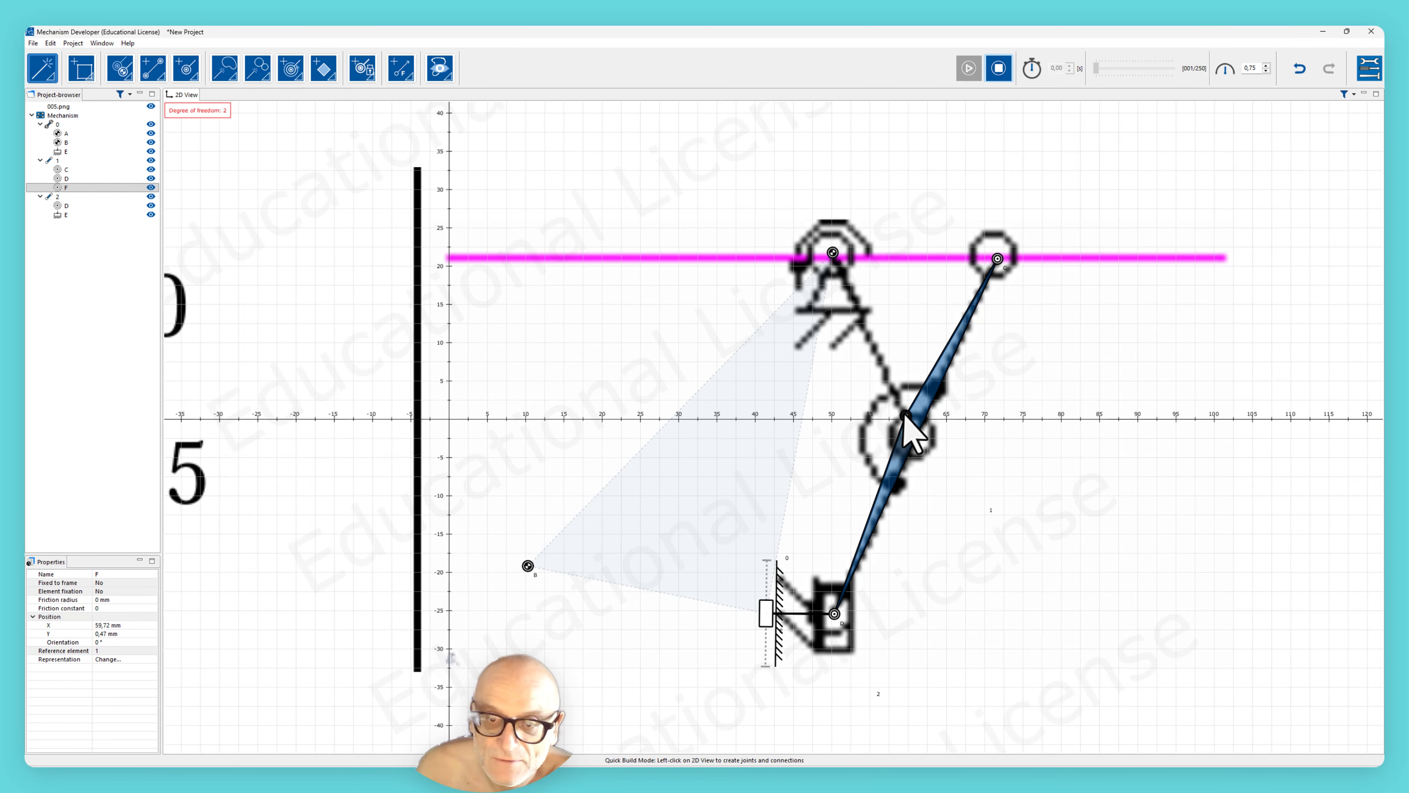
pyautogui.click(832, 253)
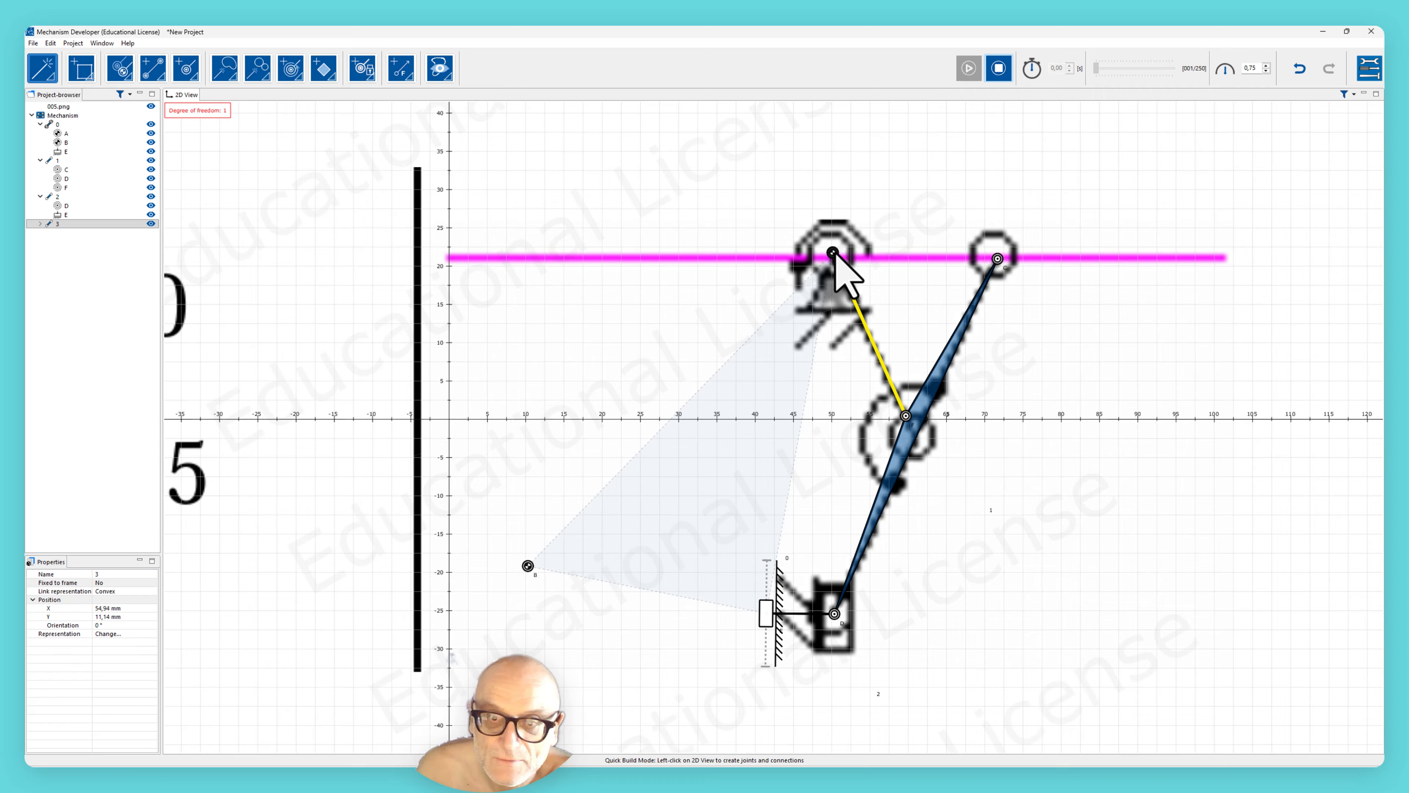
# Step: Move the diagonal's middle joint onto the sketch's middle circle, about X 61, Y -2.2 mm
pyautogui.moveTo(906, 417); pyautogui.dragTo(915, 440)
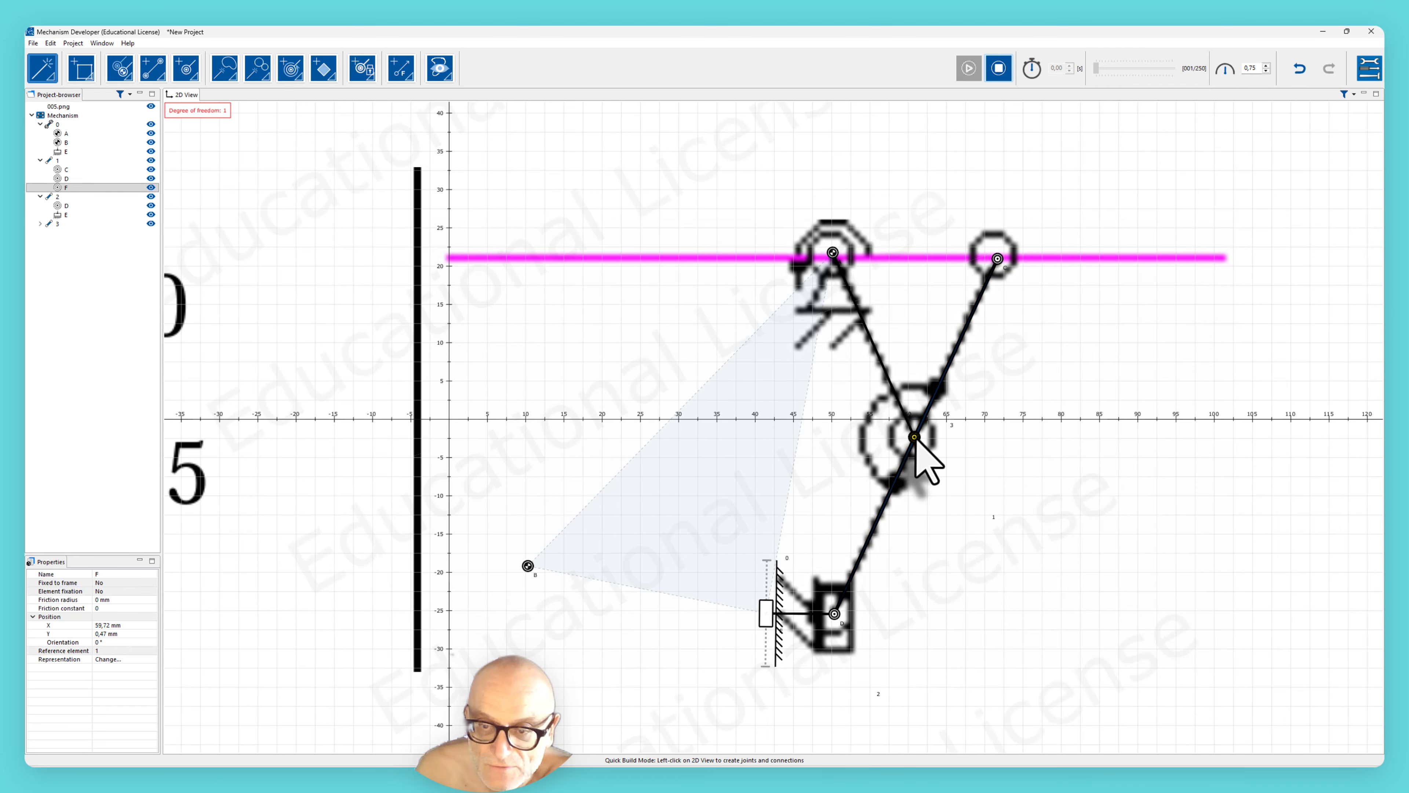
pyautogui.click(861, 315)
pyautogui.click(955, 324)
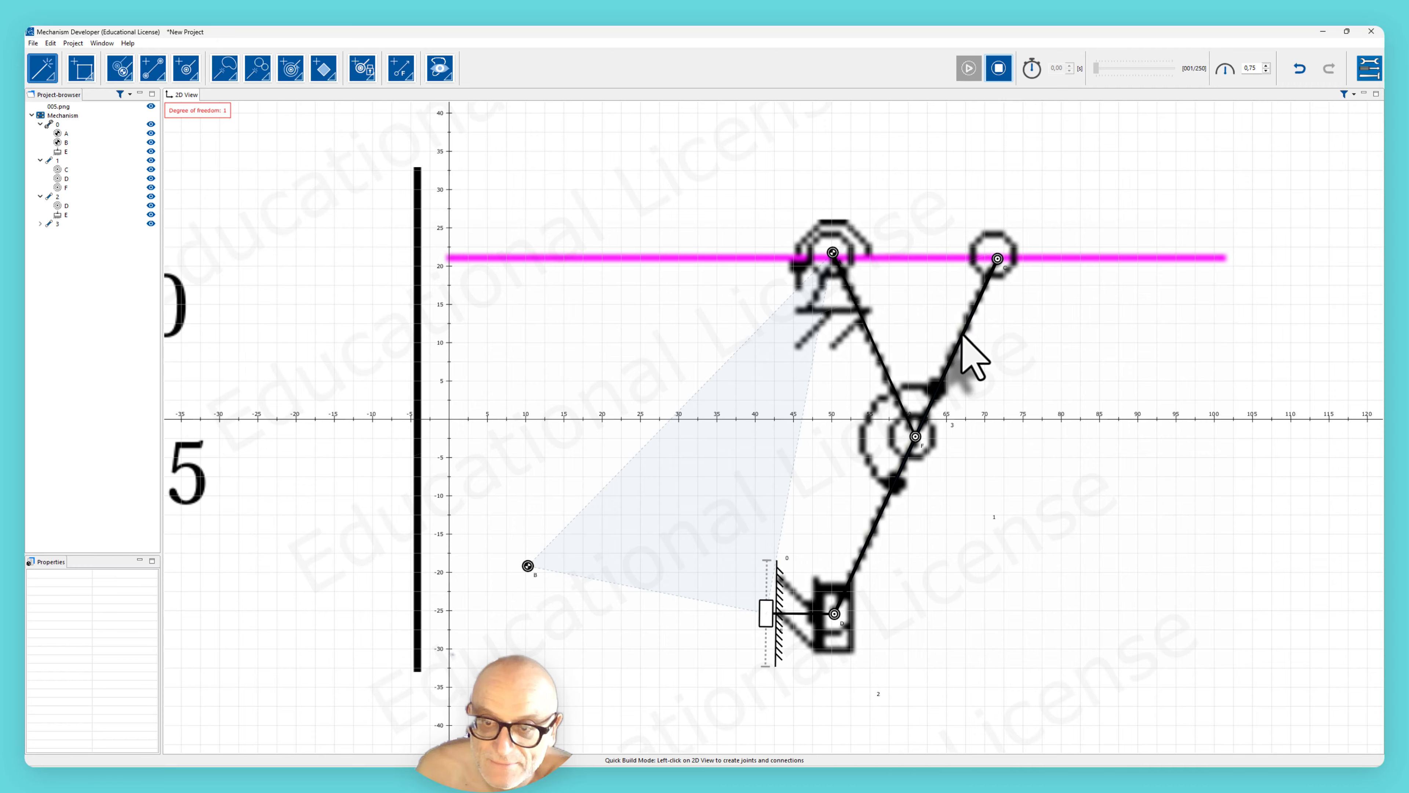
pyautogui.click(963, 335)
pyautogui.click(962, 336)
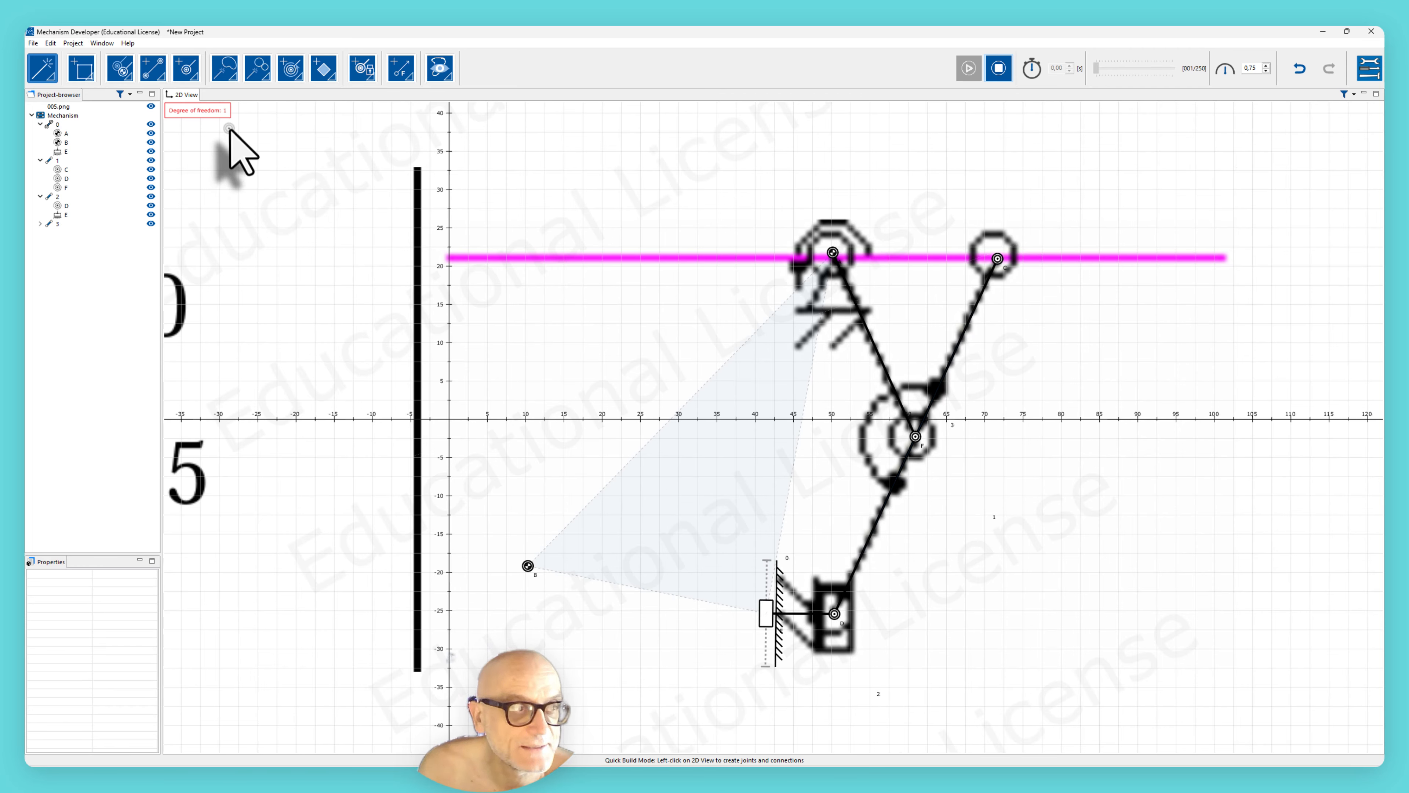
# Step: Add a constant drive motor to the upper ground pivot, and run and stop the motion simulation
pyautogui.rightClick(832, 253)
pyautogui.moveTo(876, 327)
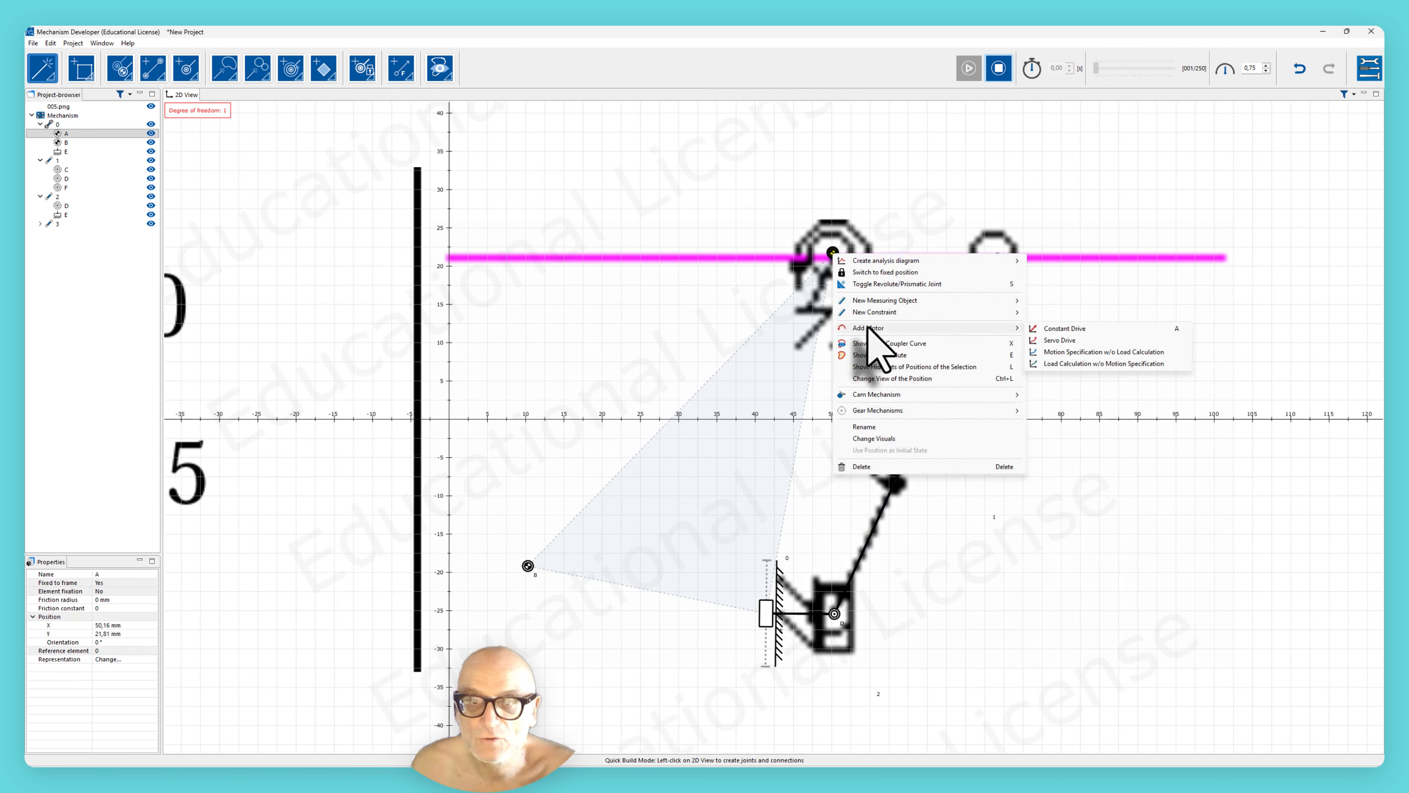
pyautogui.click(1066, 328)
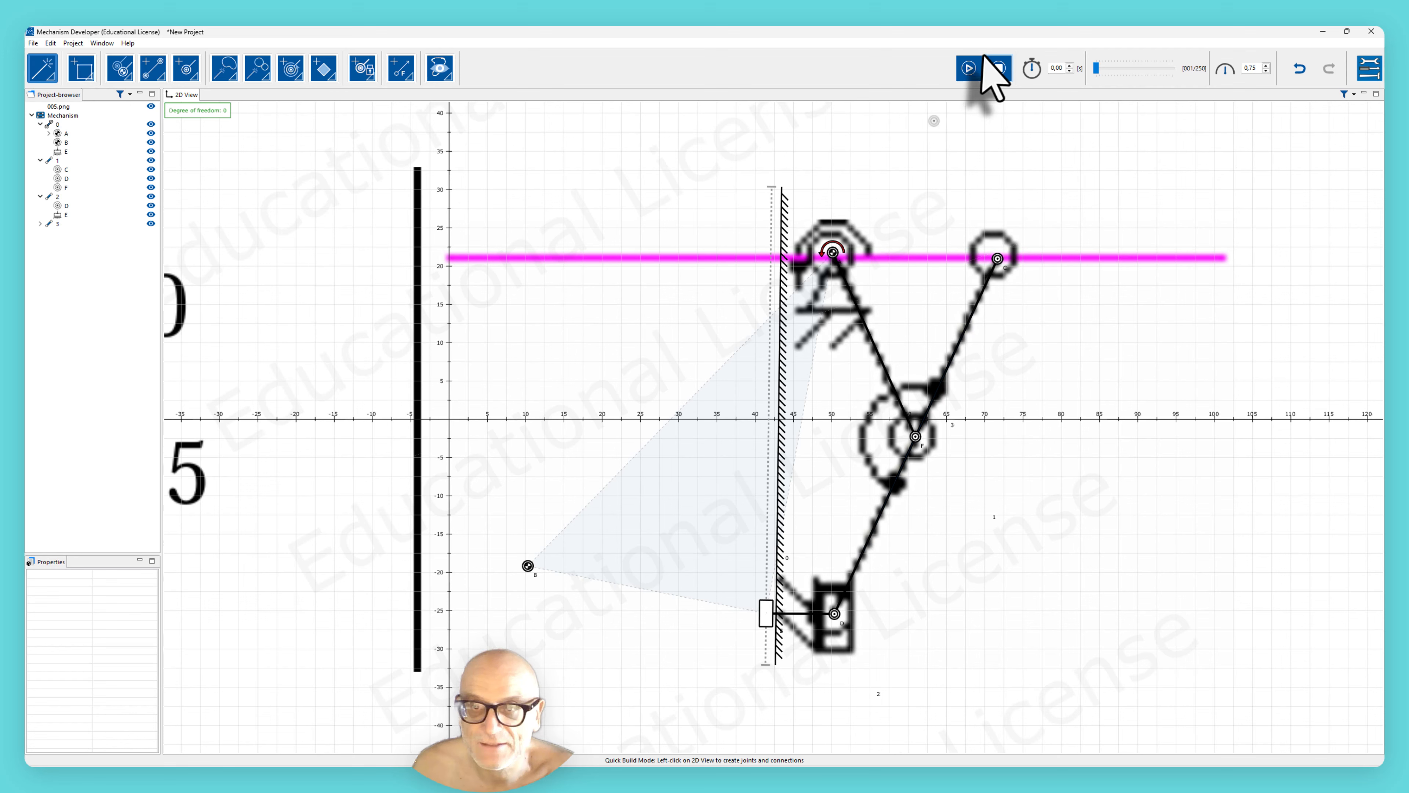
pyautogui.click(968, 66)
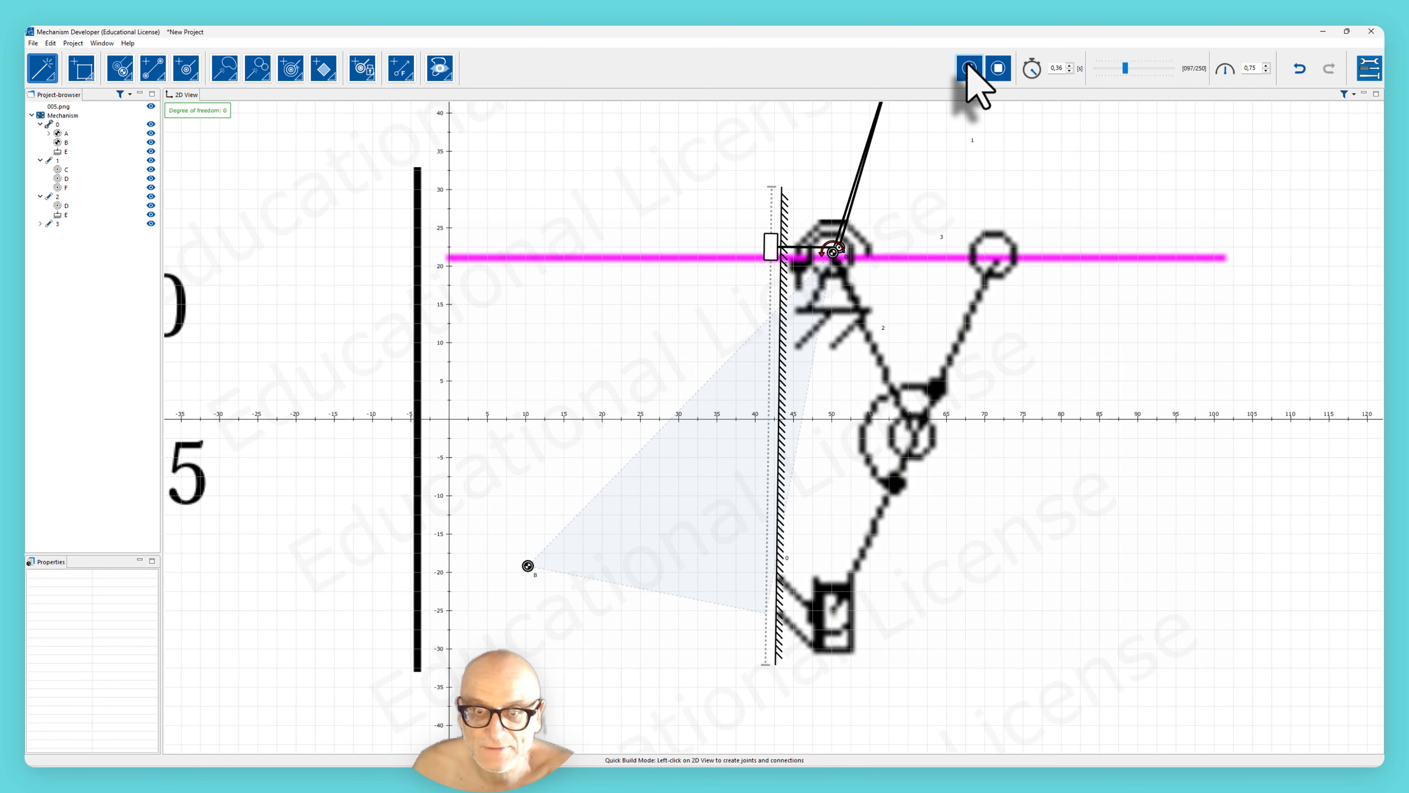
pyautogui.click(998, 68)
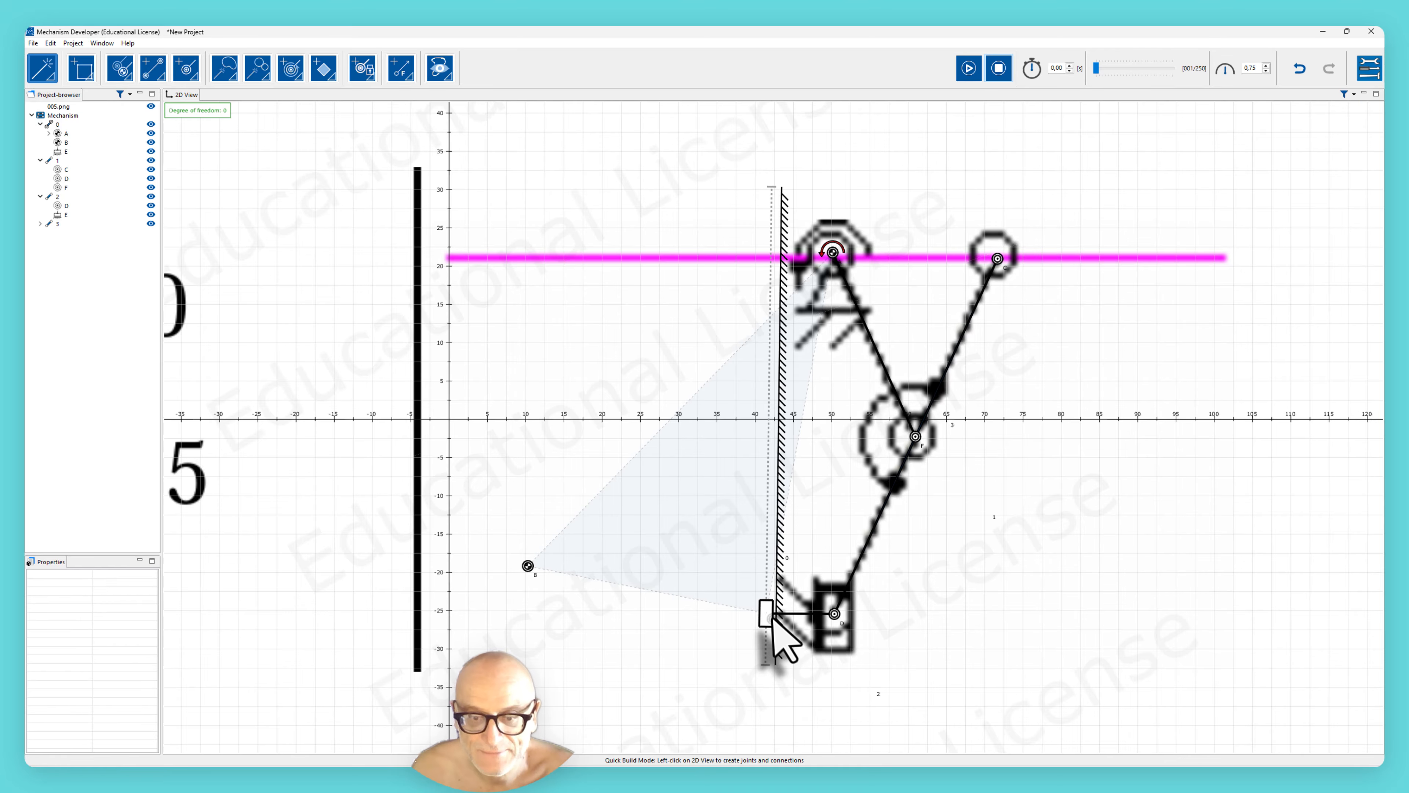
# Step: Move the slider onto the sketch's slider block, about X 50.1, Y -25.5 mm, and show the coupler curve of the diagonal's upper end joint
pyautogui.moveTo(769, 619); pyautogui.dragTo(846, 638)
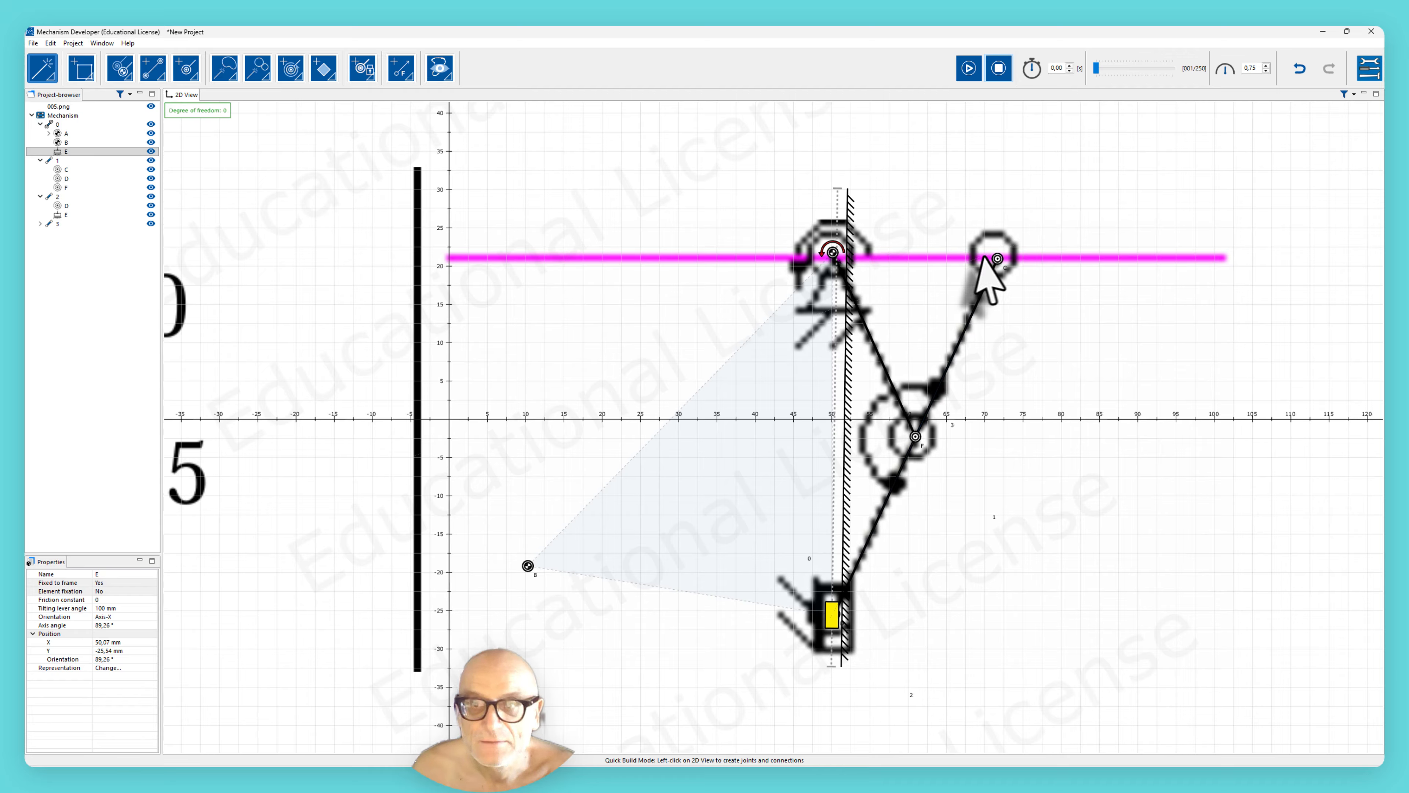
pyautogui.rightClick(997, 259)
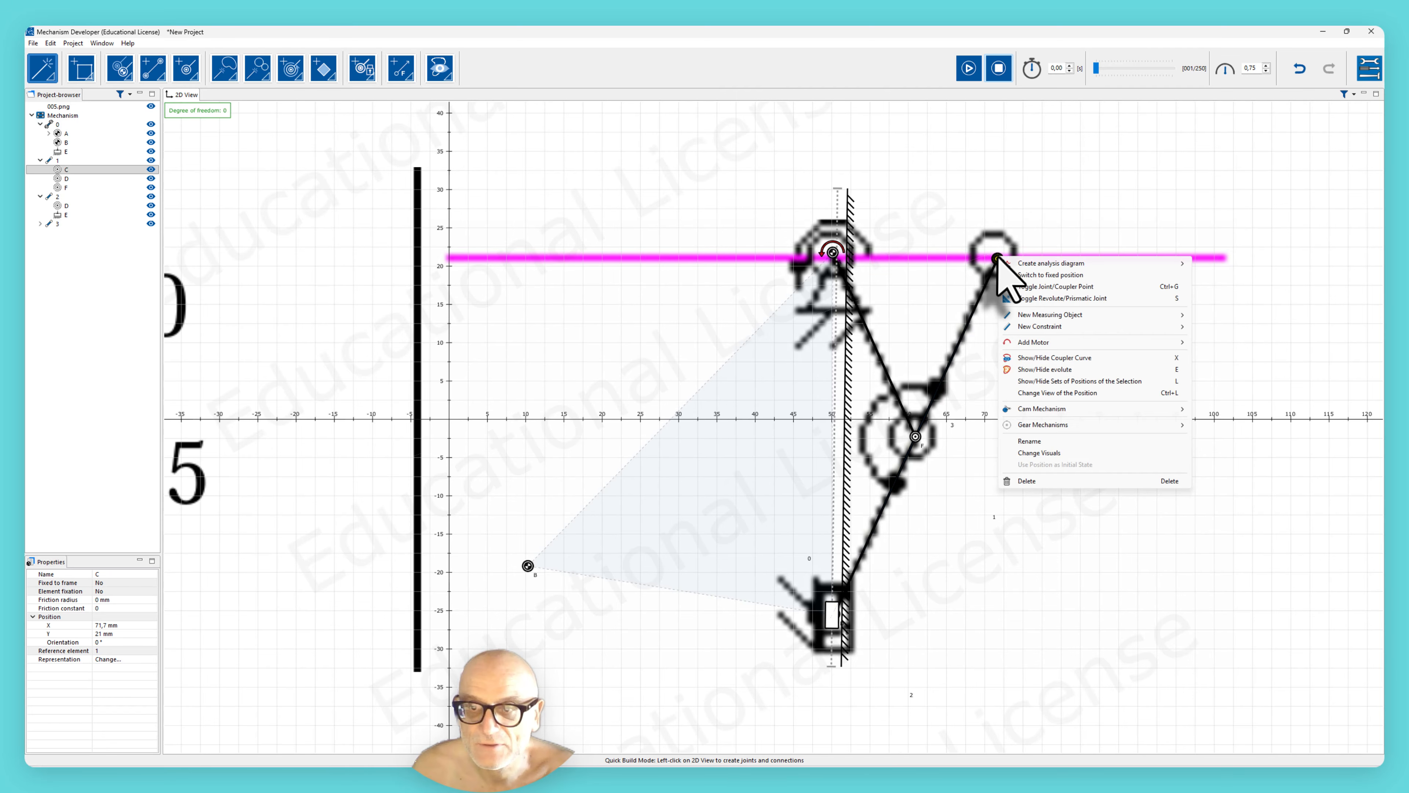
pyautogui.click(1052, 360)
pyautogui.scroll(-4, 974, 404)
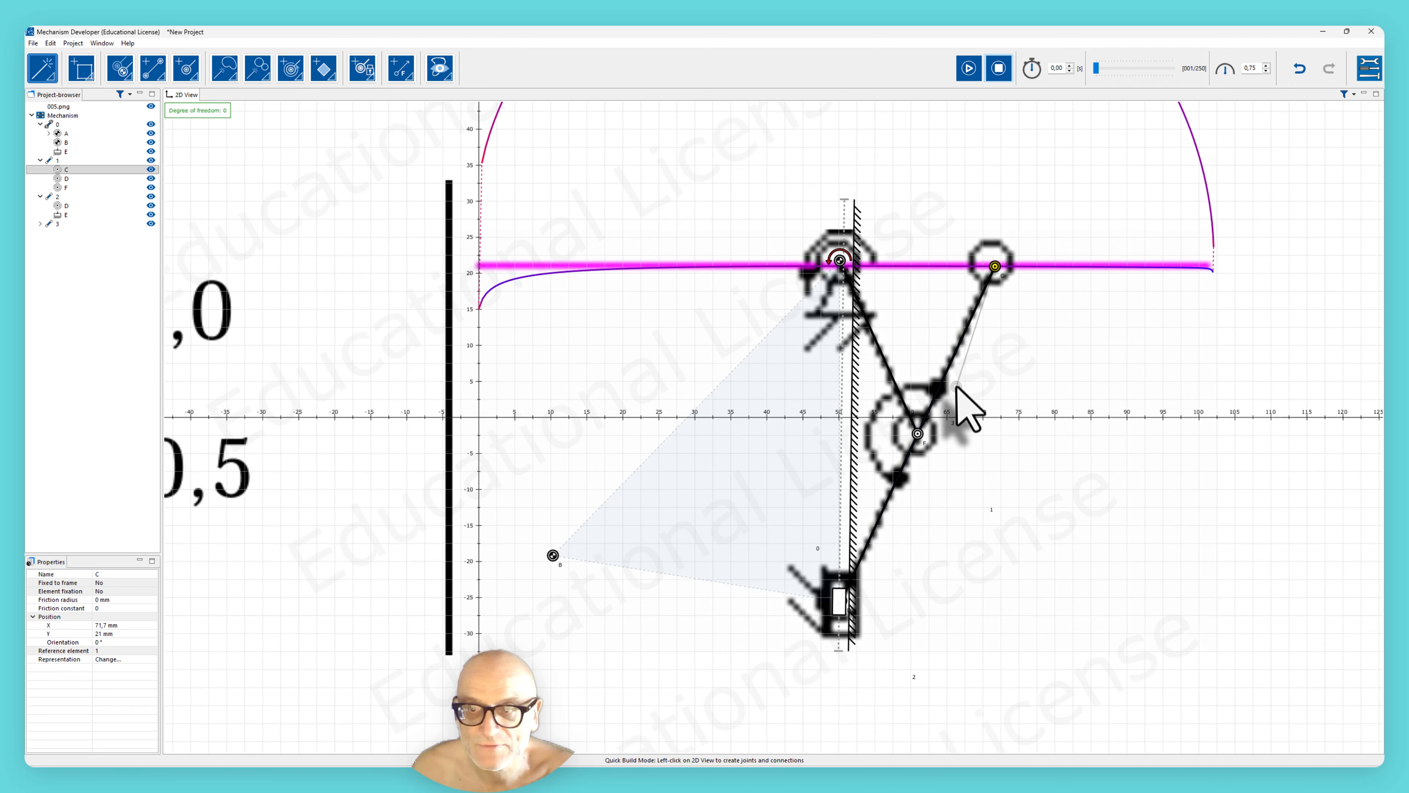
pyautogui.scroll(-3, 953, 390)
pyautogui.scroll(-2, 943, 335)
pyautogui.scroll(4, 959, 323)
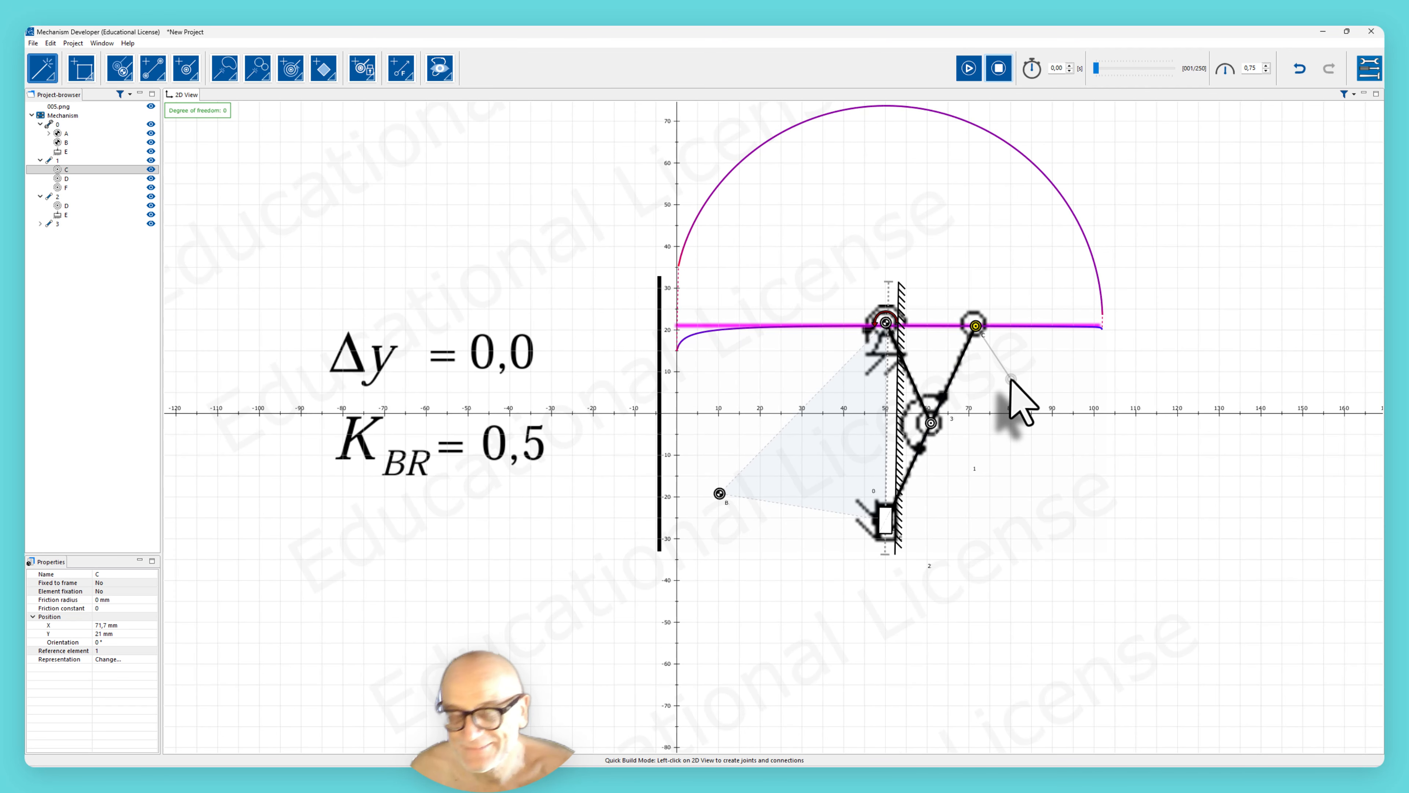
pyautogui.press('Escape')
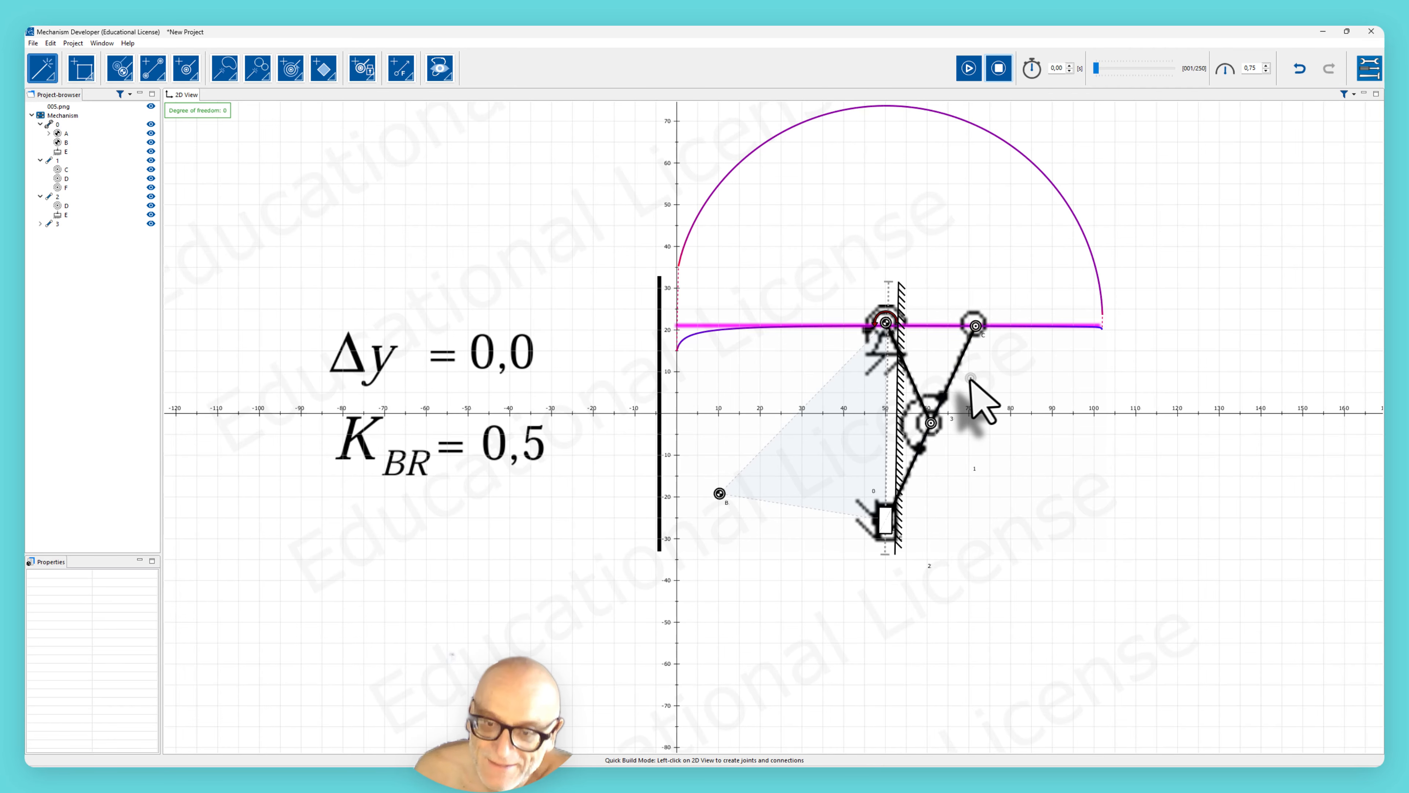
# Step: Nudge the diagonal's middle joint slightly upward and fine-tune its upper end joint to flatten the coupler curve along the magenta line
pyautogui.scroll(2, 976, 399)
pyautogui.moveTo(918, 439); pyautogui.dragTo(915, 432)
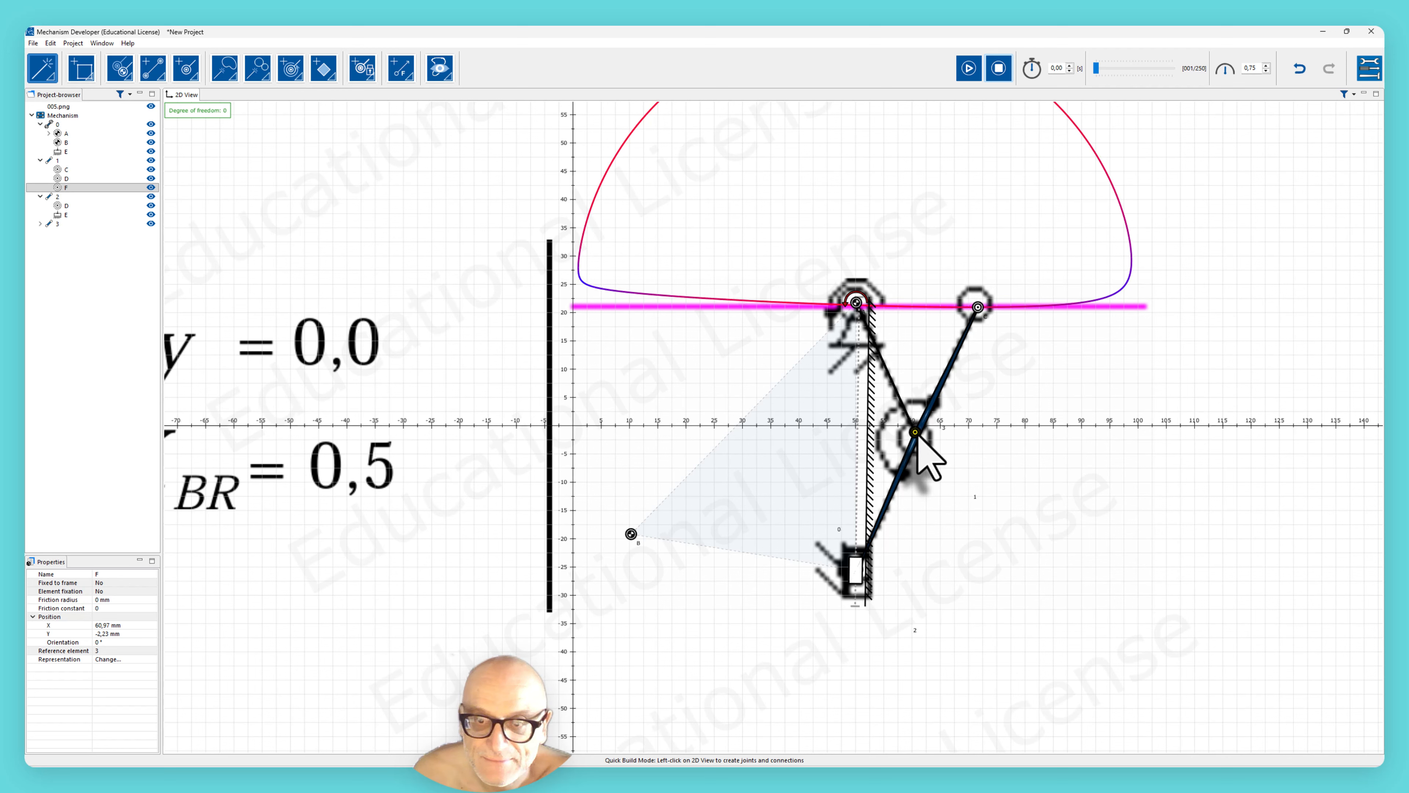
pyautogui.moveTo(976, 307); pyautogui.dragTo(975, 307)
# Step: Adjust the tilt of the slider's guide and set its axis angle to 89°
pyautogui.click(858, 303)
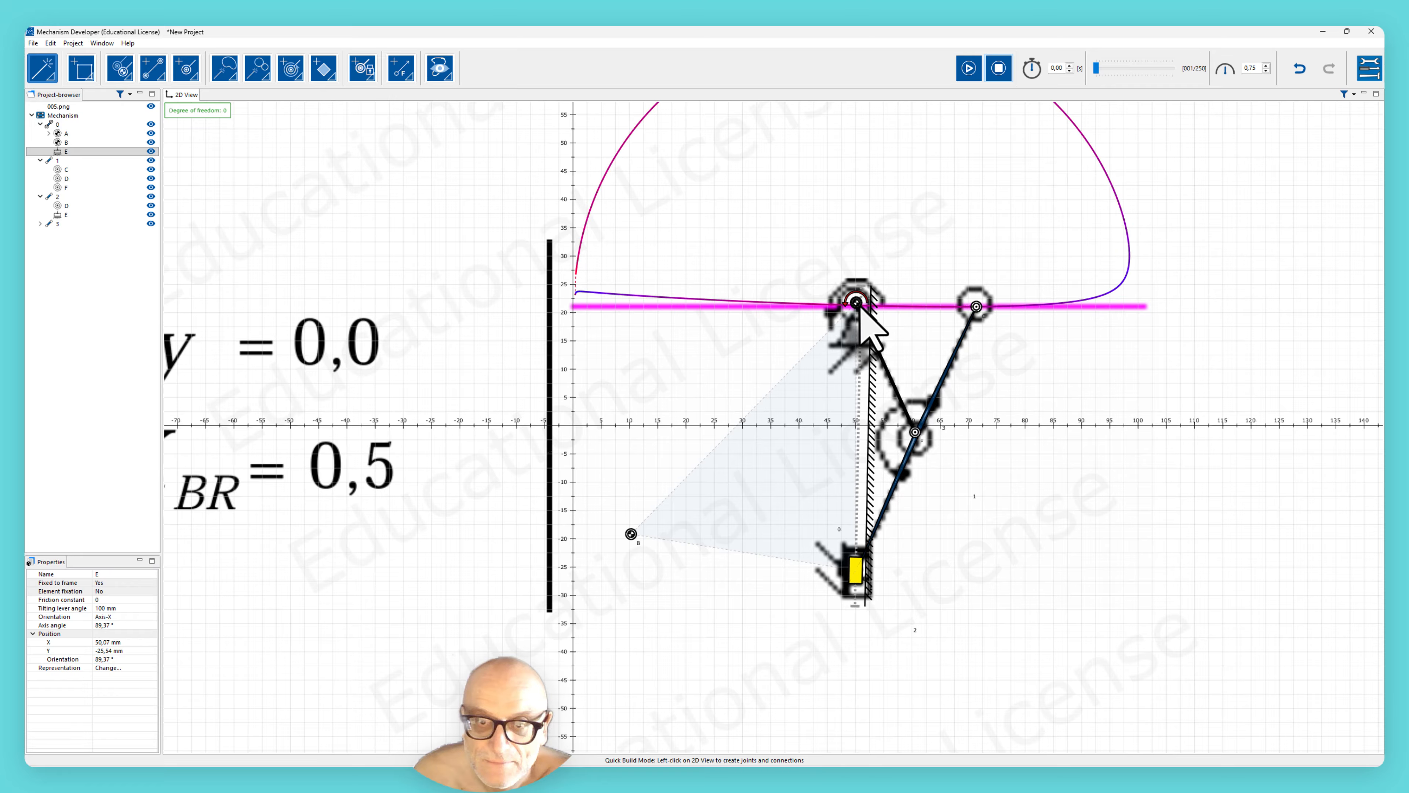
pyautogui.moveTo(855, 301); pyautogui.dragTo(852, 301)
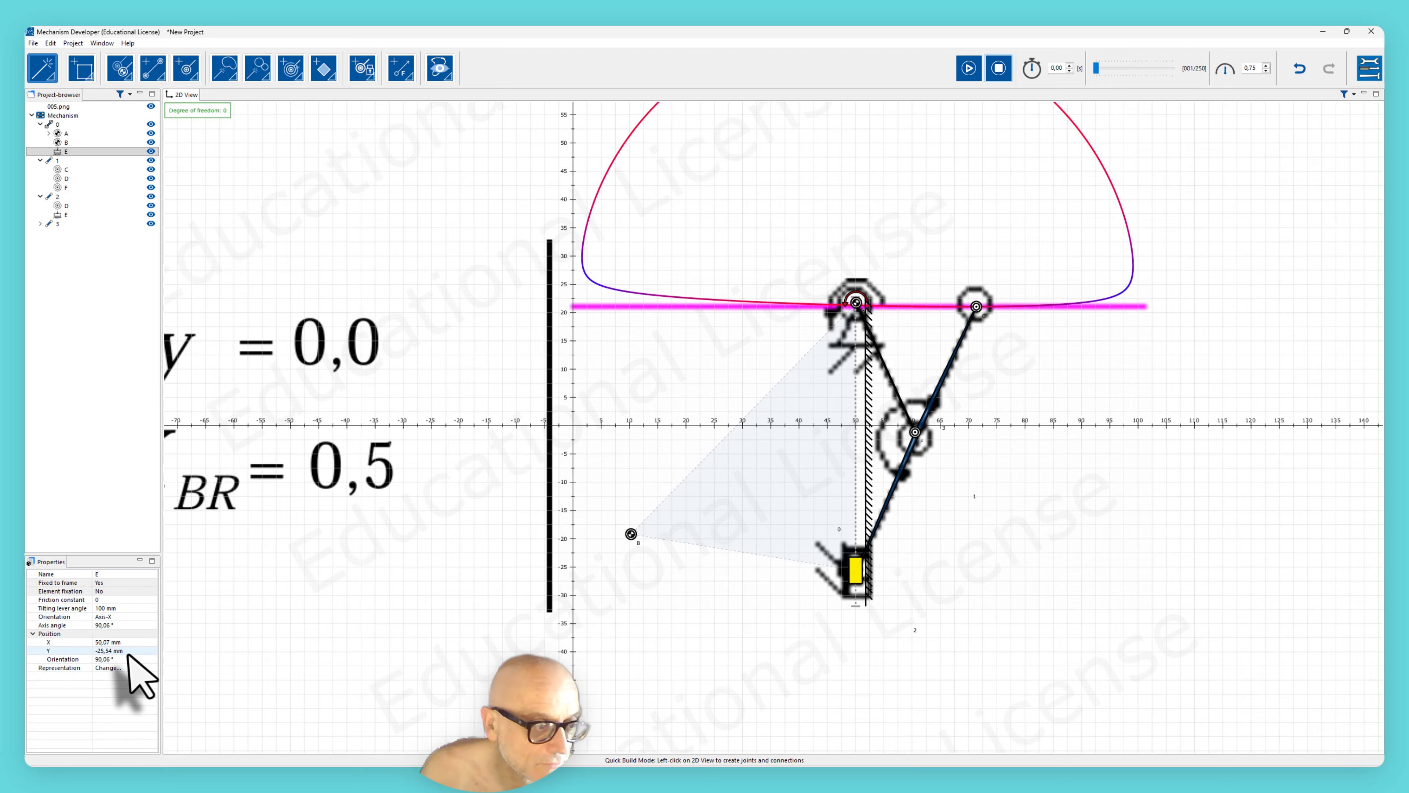
pyautogui.click(119, 625)
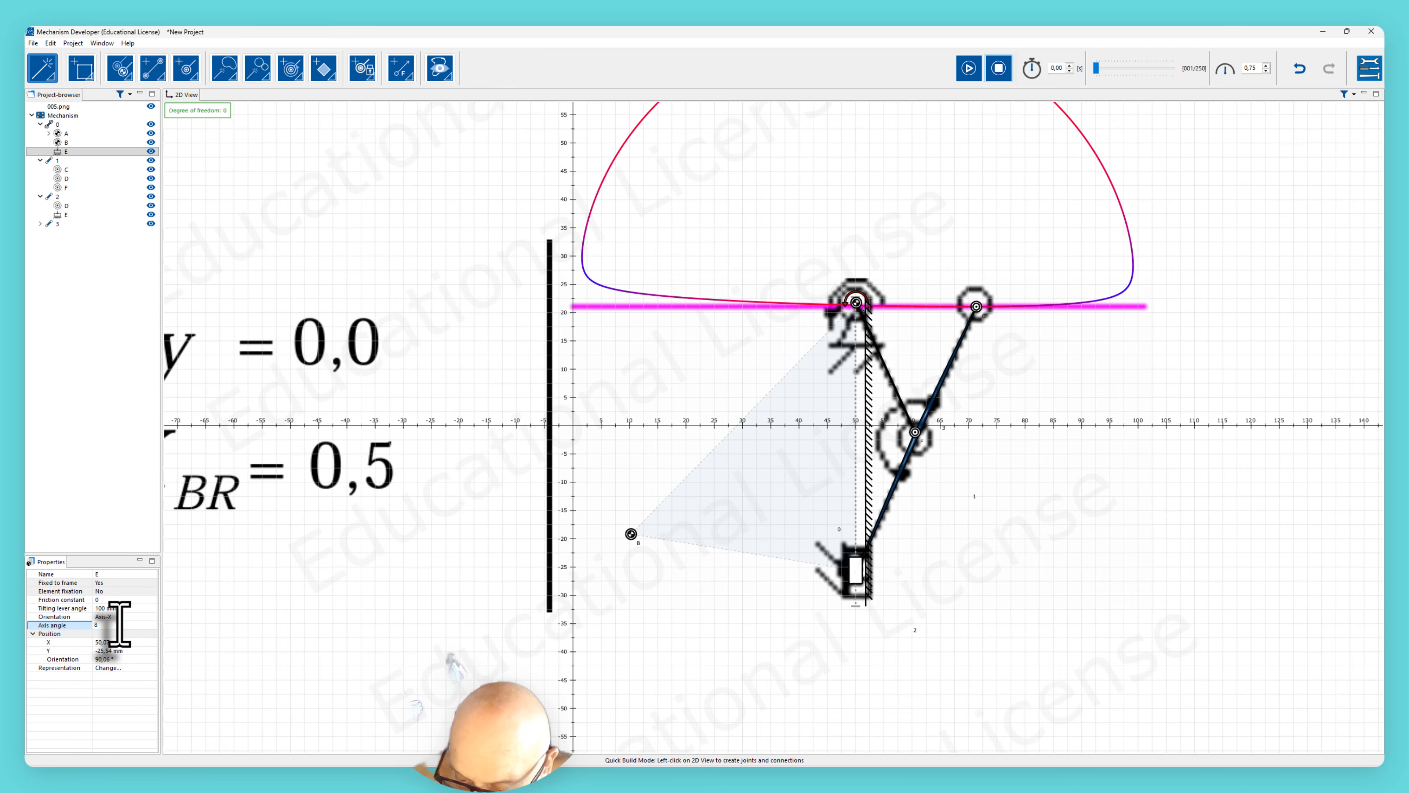
pyautogui.write('89')
pyautogui.press('Return')
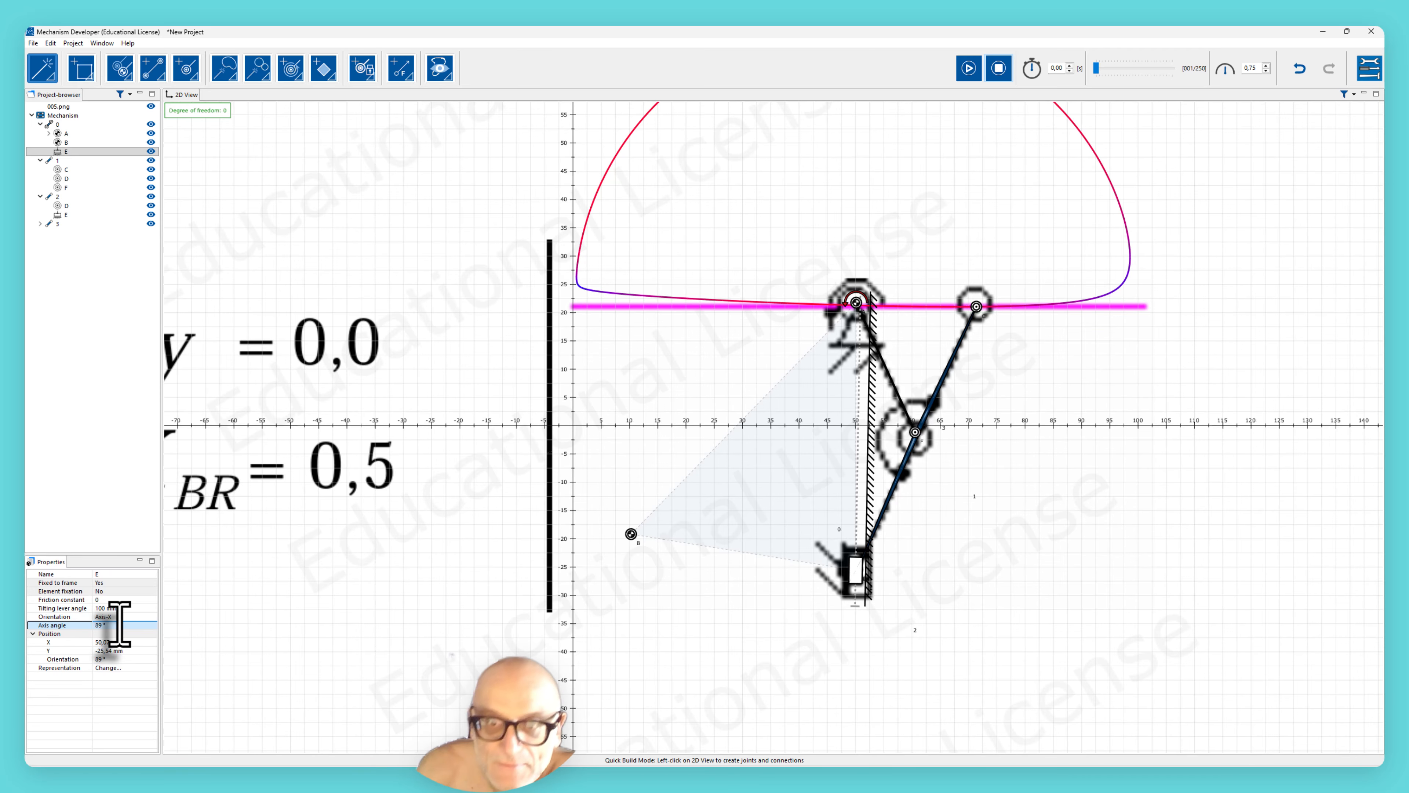
# Step: Nudge the diagonal's upper end joint slightly outward along the magenta line to about X 71.9, Y 21.1 mm
pyautogui.scroll(-2, 771, 422)
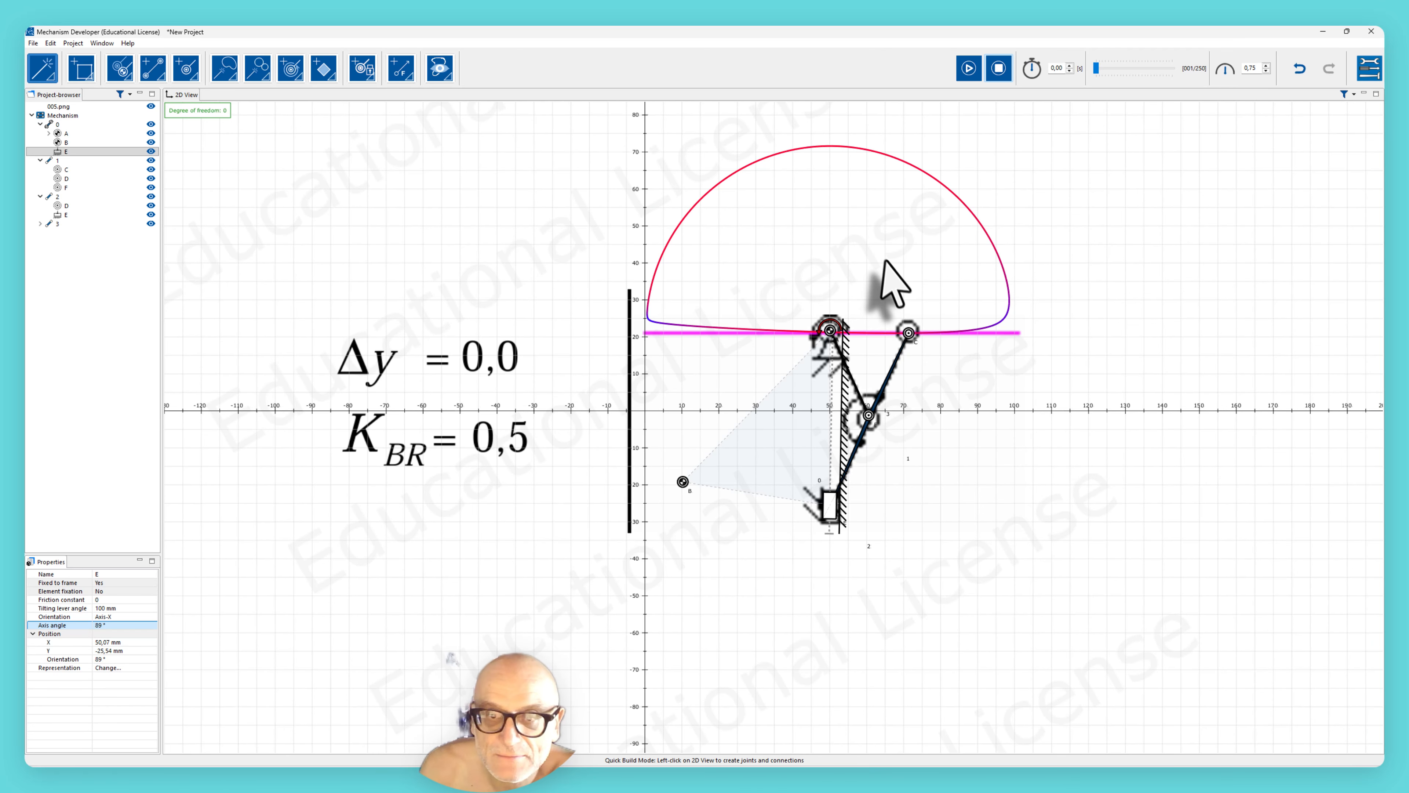
pyautogui.scroll(2, 852, 258)
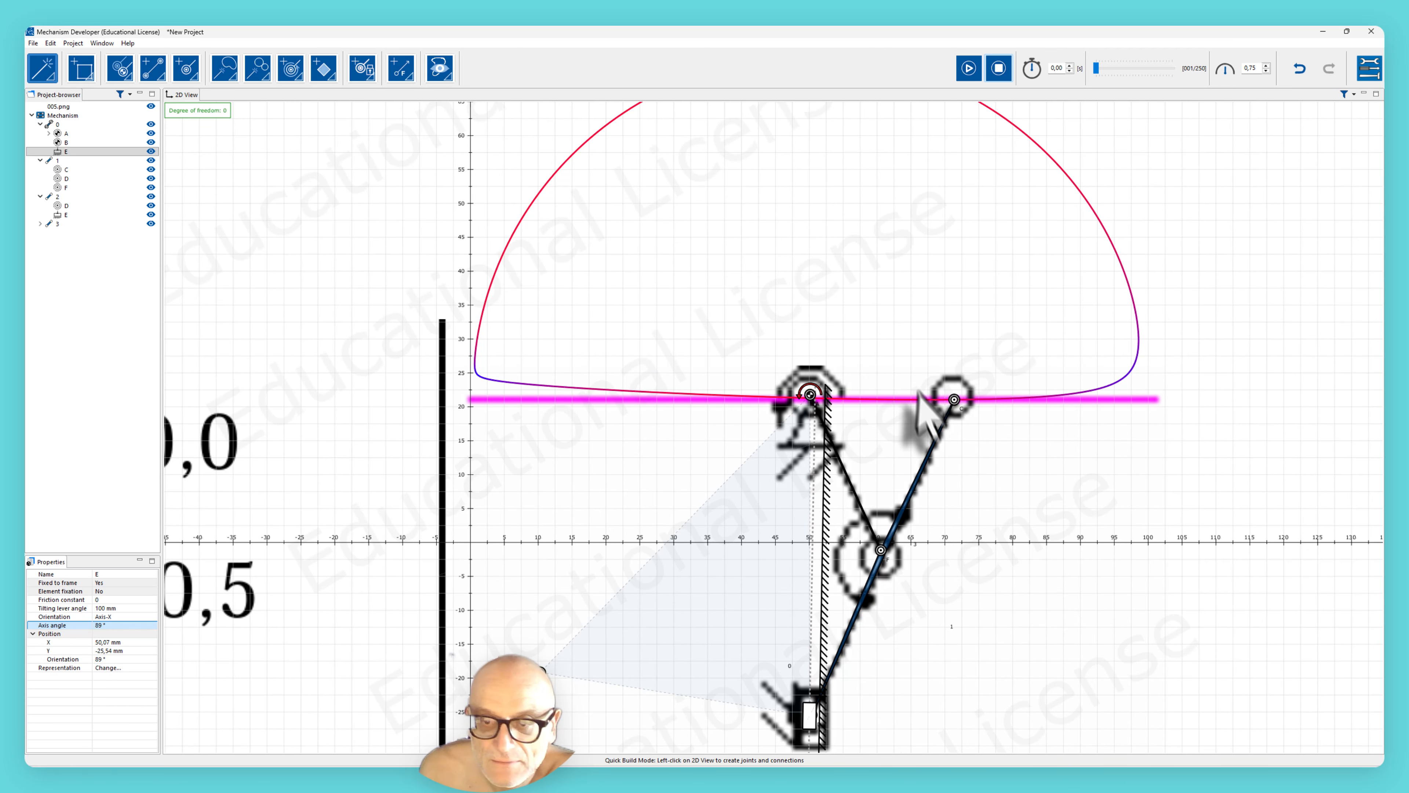
pyautogui.moveTo(954, 399); pyautogui.dragTo(957, 399)
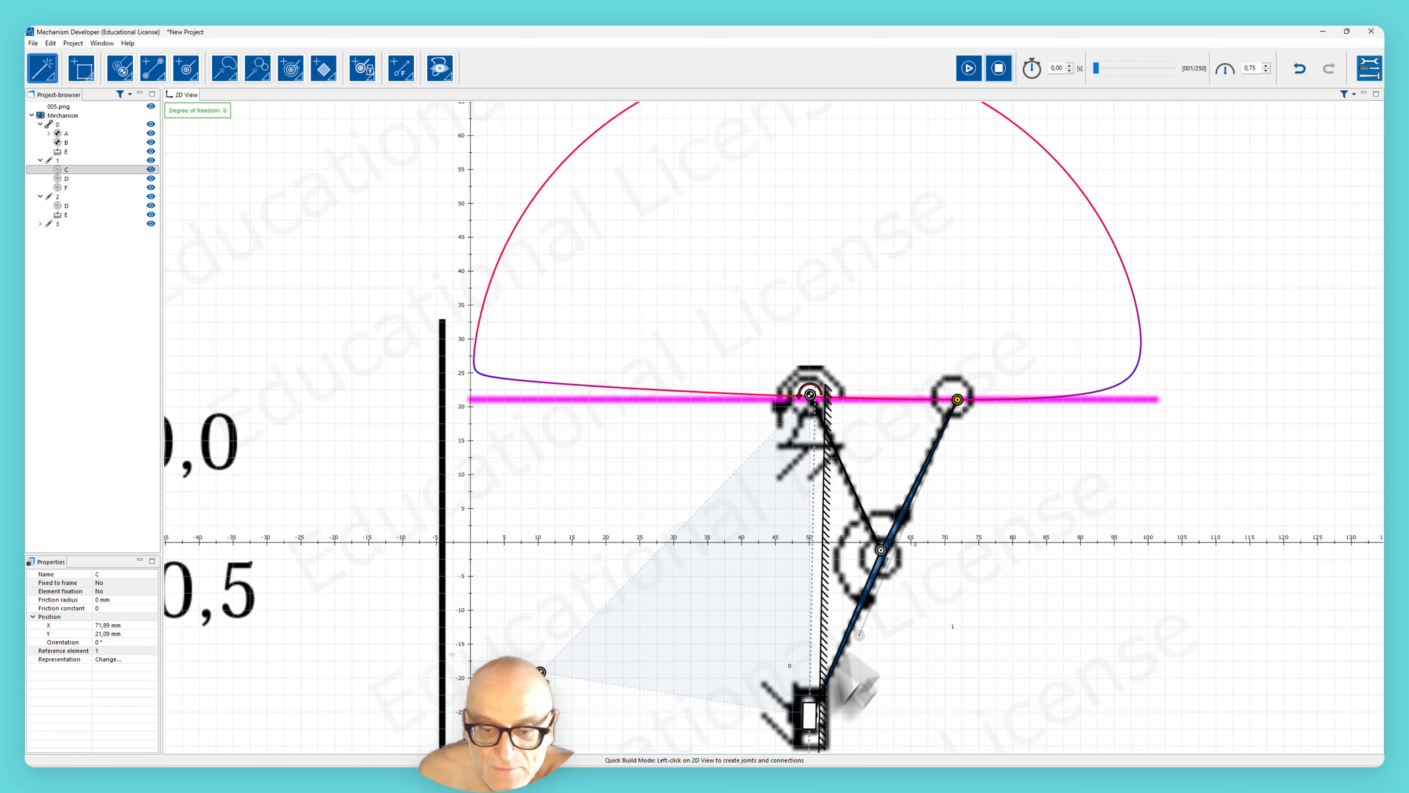
# Step: Shift the slider slightly to about X 50.2 mm and lower the diagonal's middle joint to about X 60.8, Y -1.9 mm
pyautogui.click(812, 719)
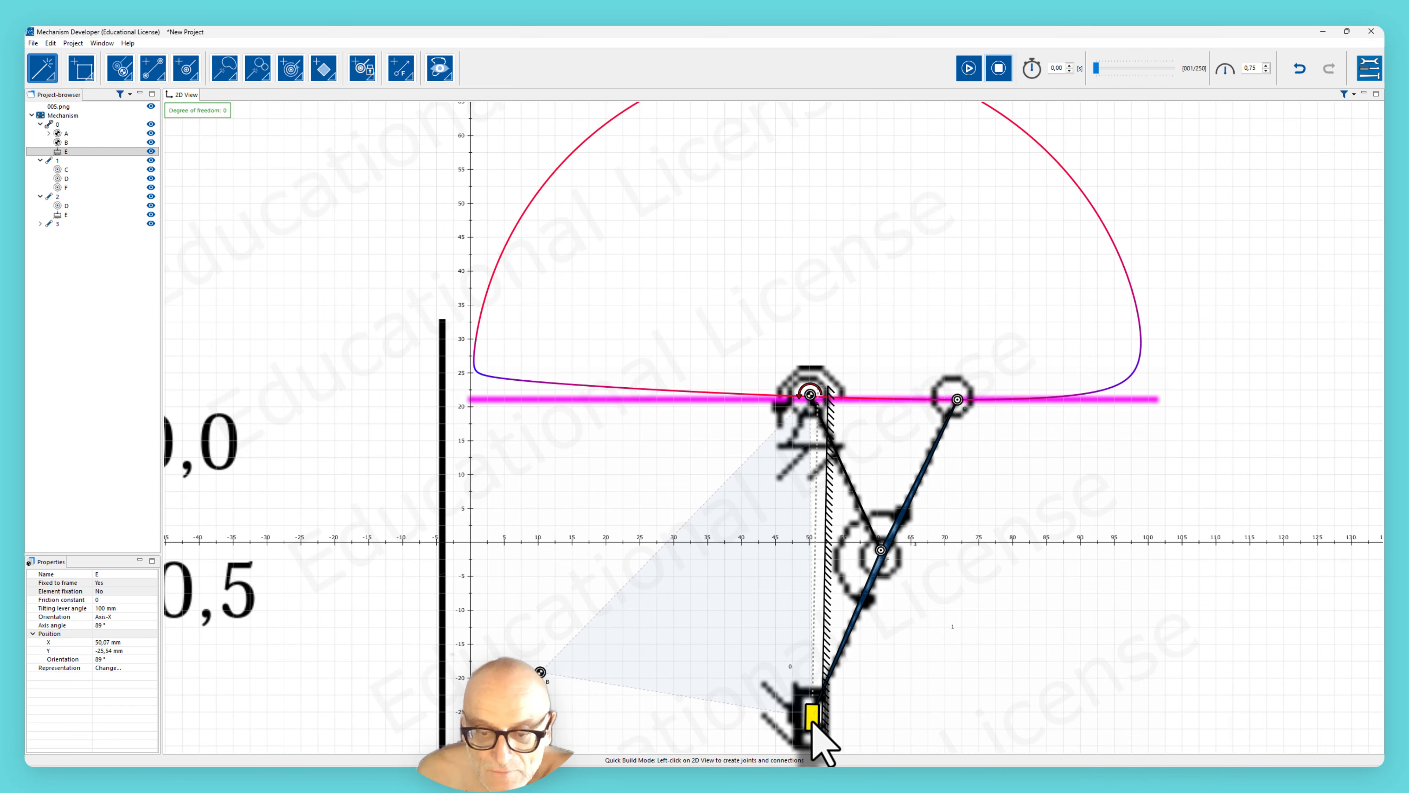
pyautogui.moveTo(813, 722); pyautogui.dragTo(814, 722)
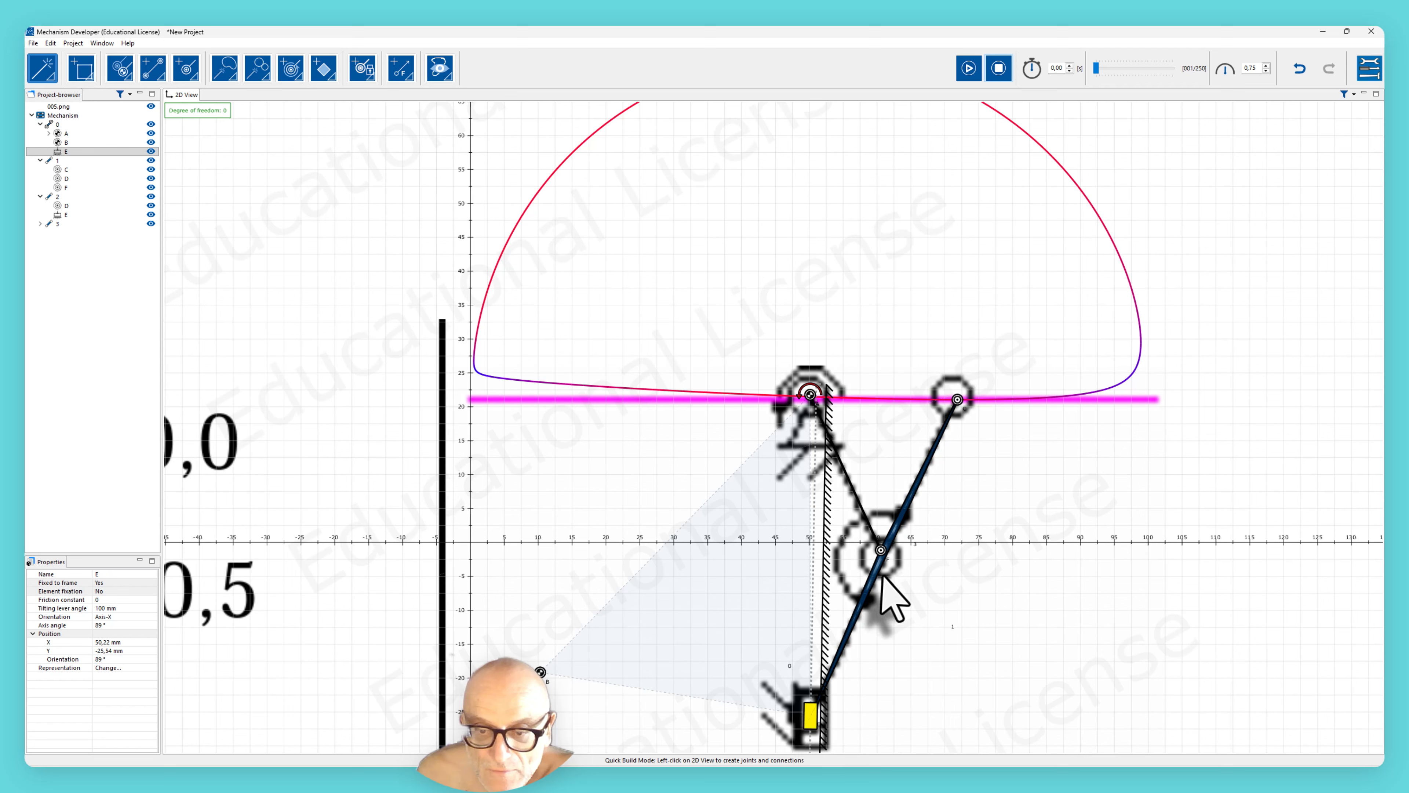
pyautogui.moveTo(880, 550); pyautogui.dragTo(883, 556)
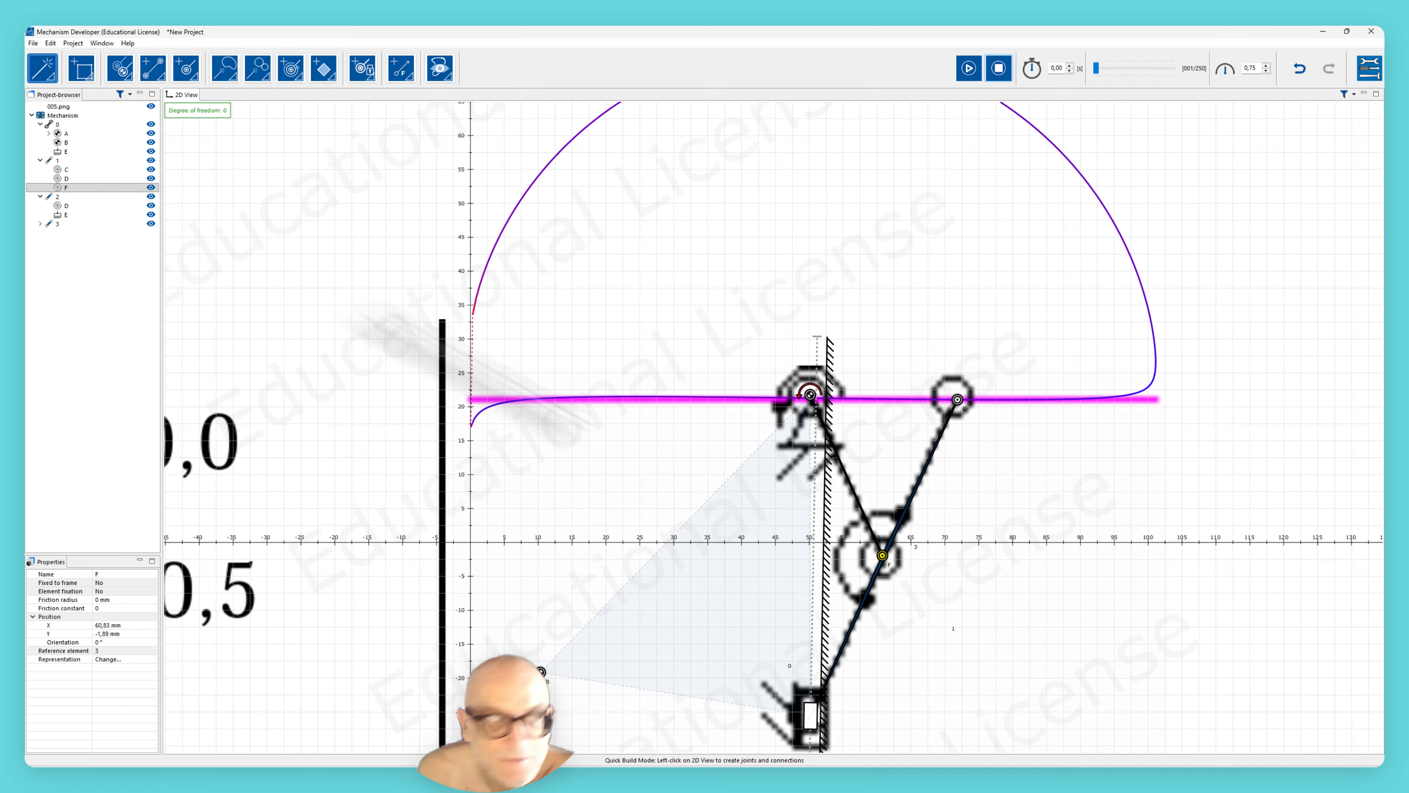
# Step: In Move mechanism mode, move the diagonal's upper end and middle joints along their motion curves to check the linkage's movement
pyautogui.click(50, 75)
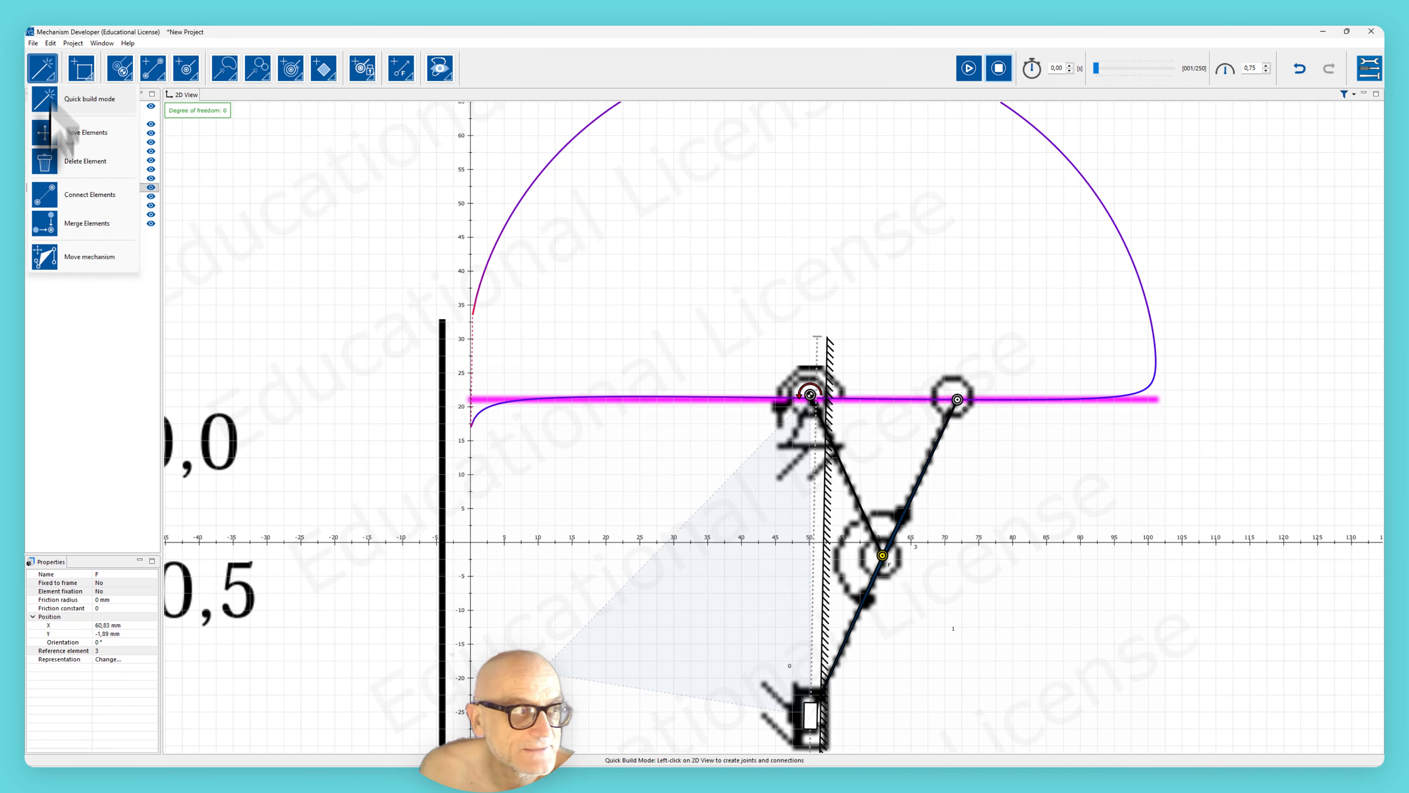
pyautogui.click(52, 263)
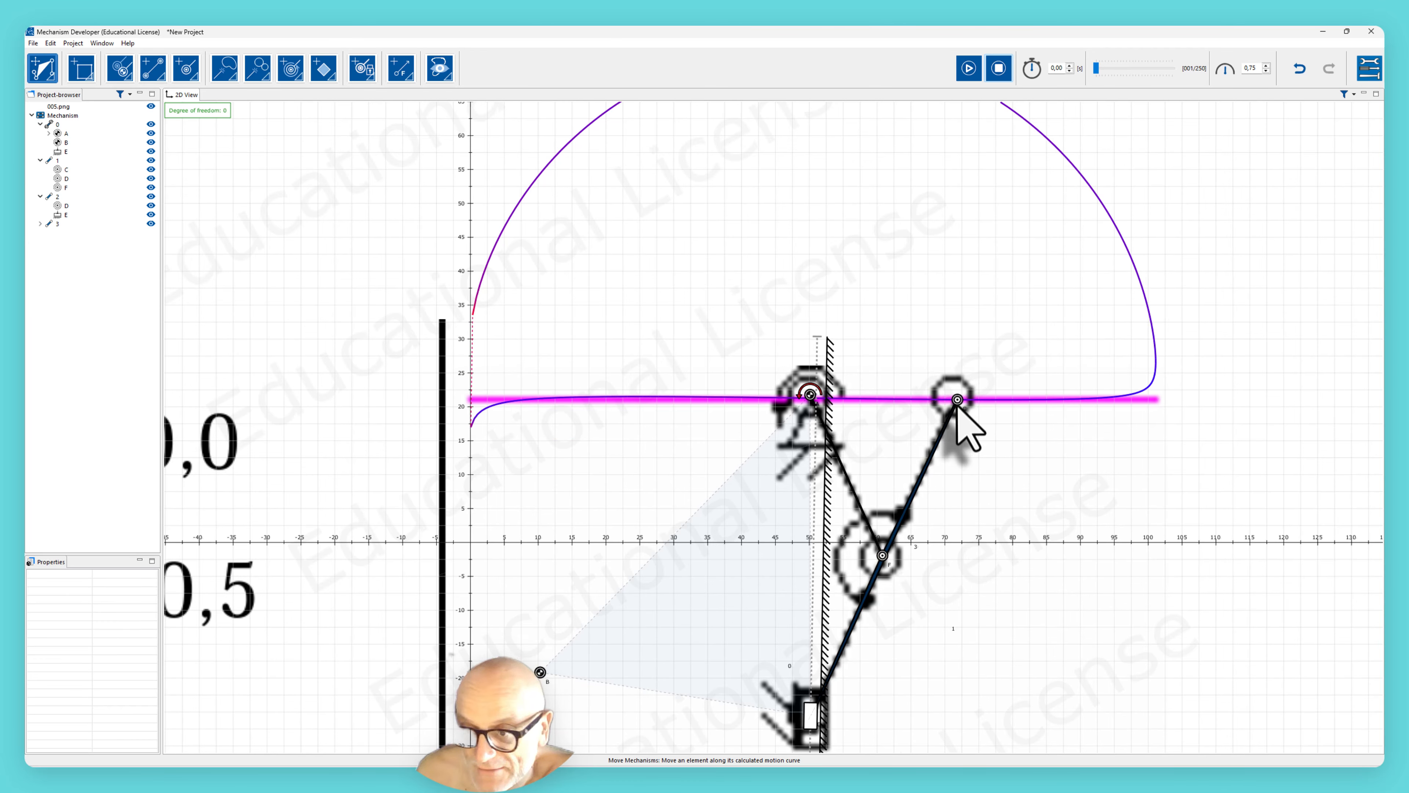
pyautogui.moveTo(950, 405)
pyautogui.mouseDown()
pyautogui.moveTo(1044, 424)
pyautogui.moveTo(1120, 415)
pyautogui.moveTo(655, 425)
pyautogui.moveTo(521, 405)
pyautogui.moveTo(1100, 409)
pyautogui.moveTo(952, 414)
pyautogui.mouseUp()
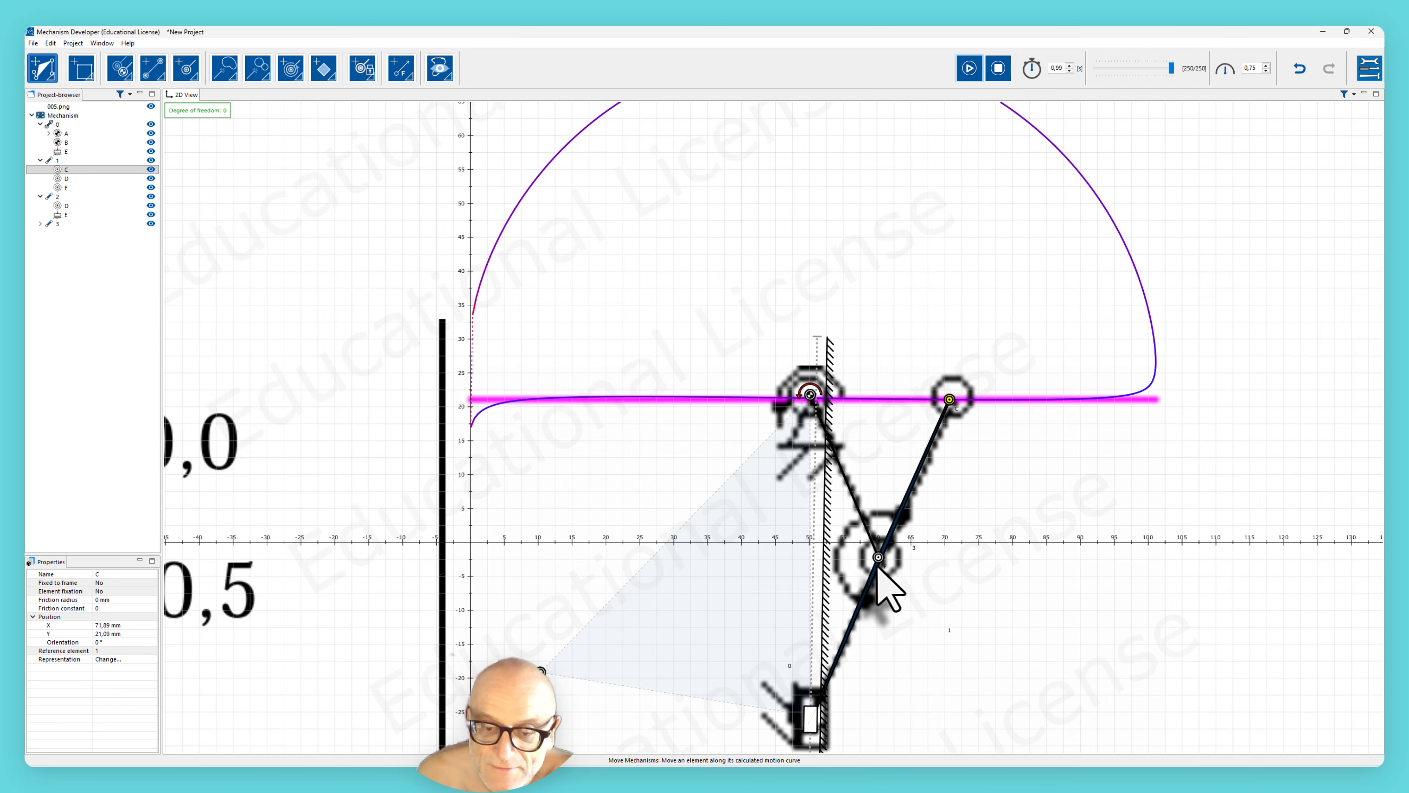
pyautogui.scroll(-2, 886, 564)
pyautogui.scroll(1, 885, 564)
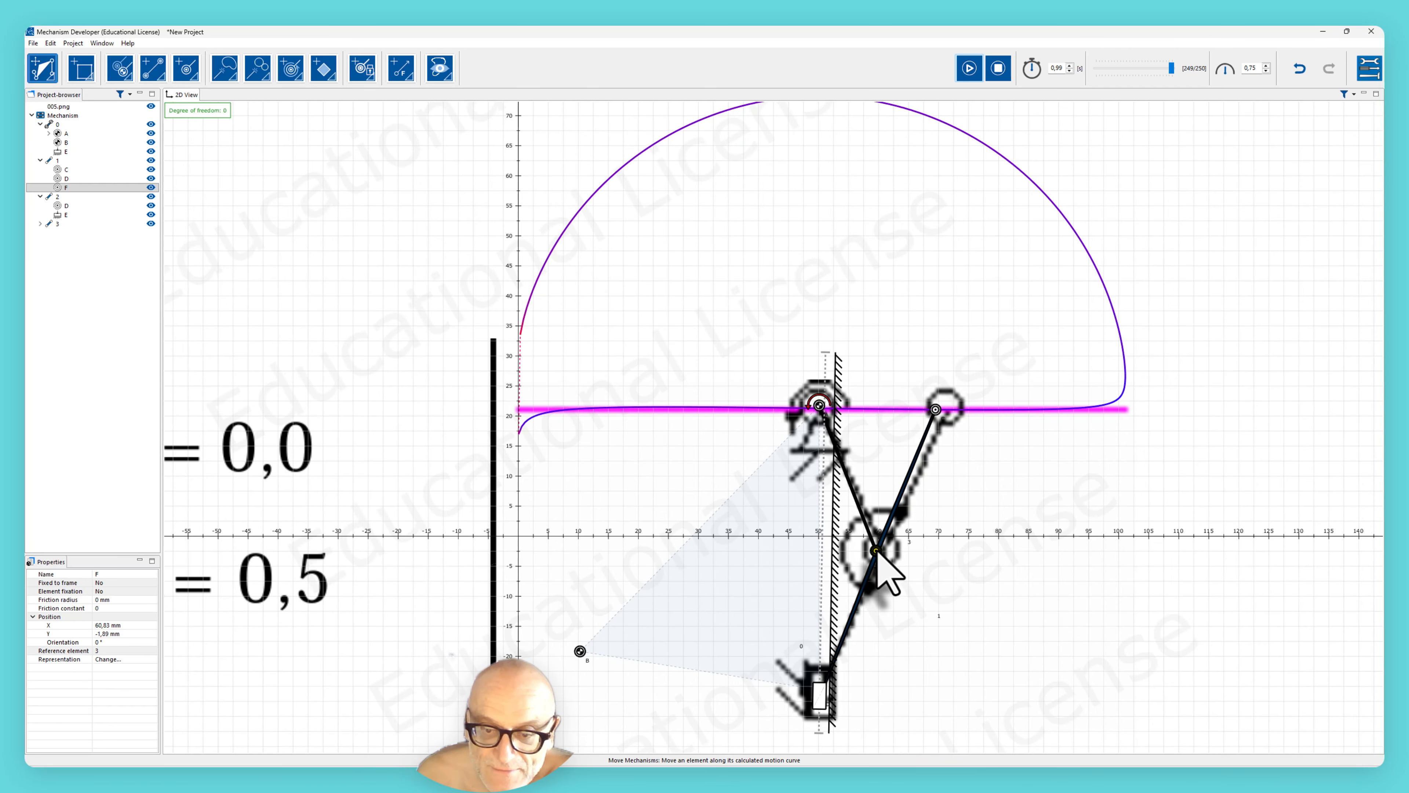
pyautogui.click(883, 549)
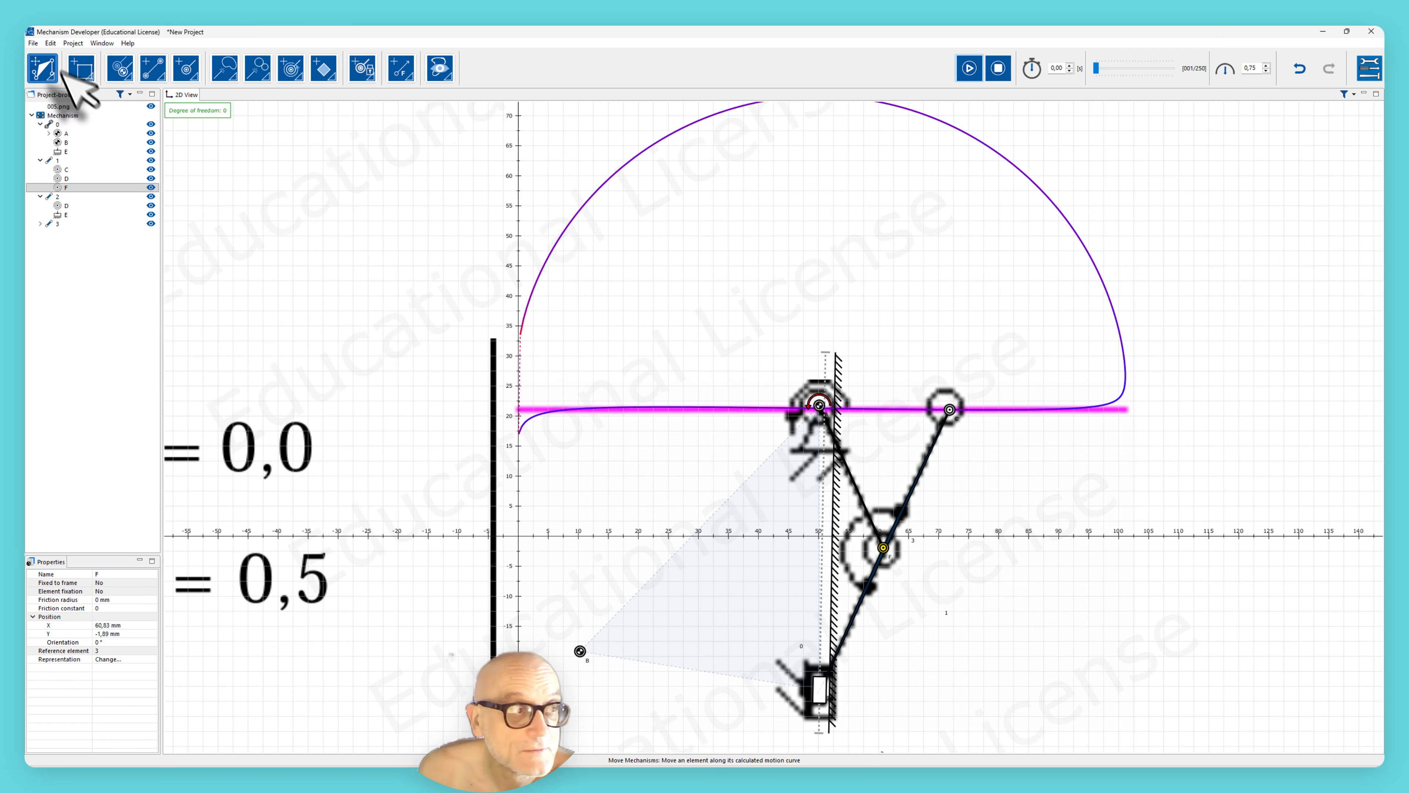
# Step: Return to Quick build mode and move the diagonal's middle joint to about X 61.5, Y -1 mm
pyautogui.click(51, 81)
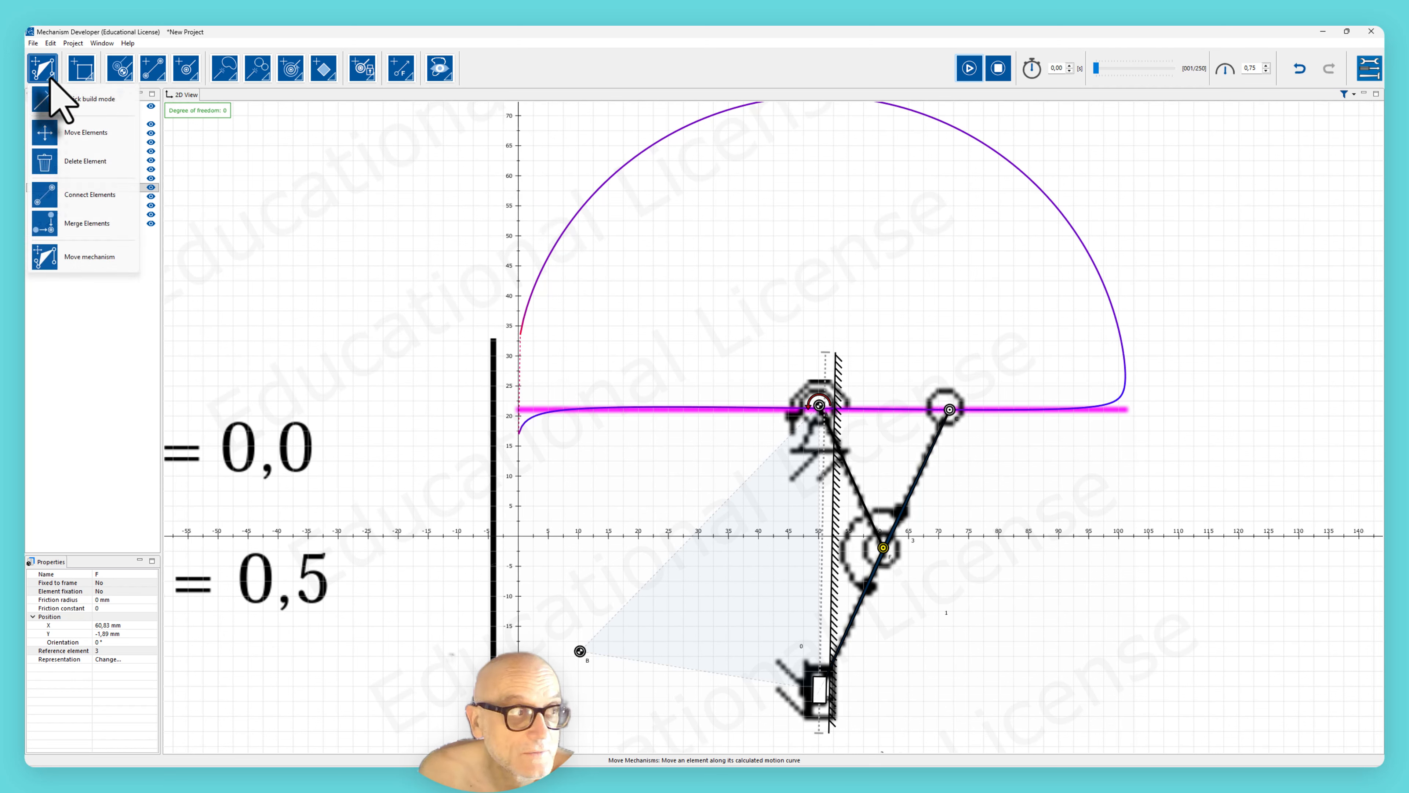
pyautogui.click(55, 105)
pyautogui.moveTo(883, 548); pyautogui.dragTo(888, 543)
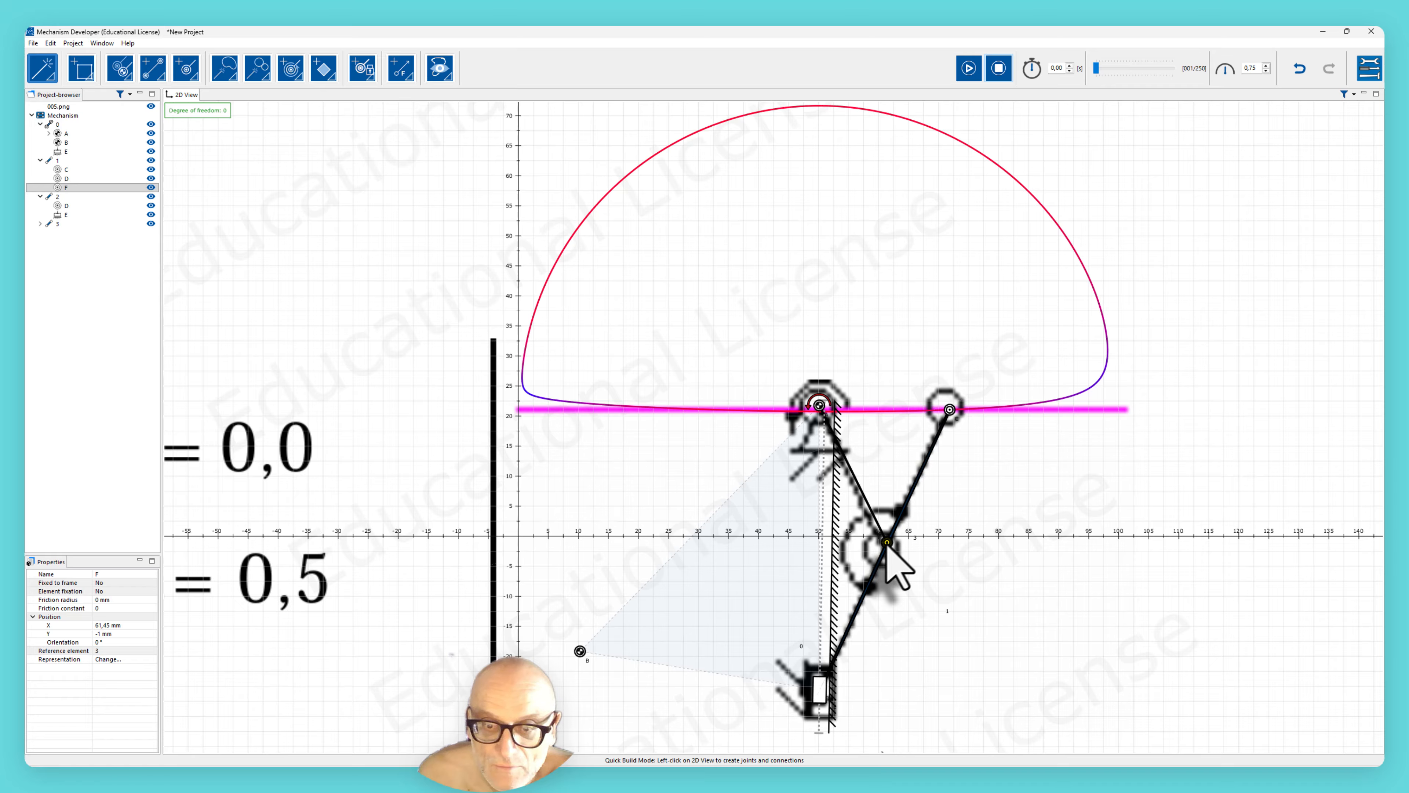
# Step: Tilt the slider's guide to about 90.9° and nudge the diagonal's upper end joint to about X 71.5, Y 21 mm
pyautogui.click(818, 404)
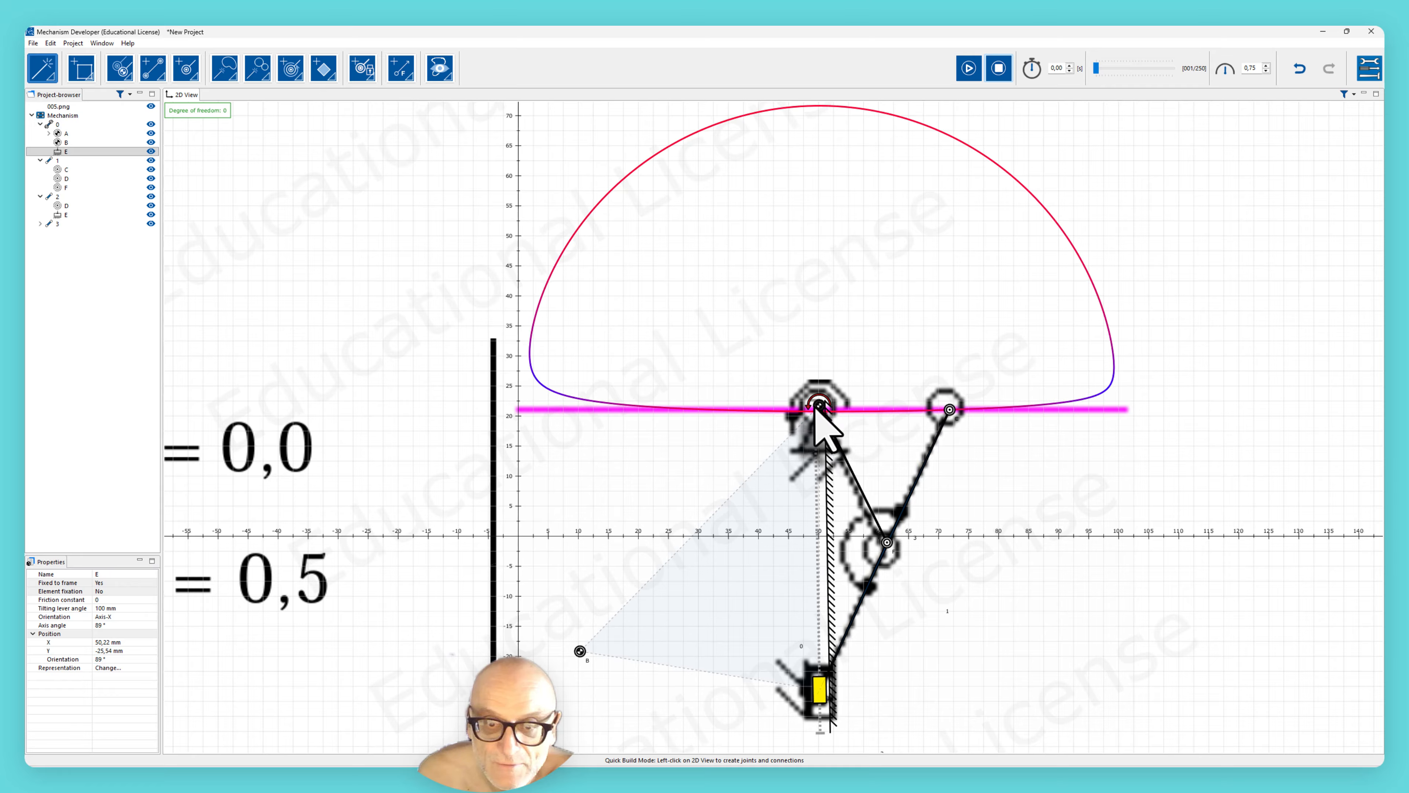
pyautogui.moveTo(814, 407); pyautogui.dragTo(815, 408)
pyautogui.moveTo(950, 411); pyautogui.dragTo(947, 410)
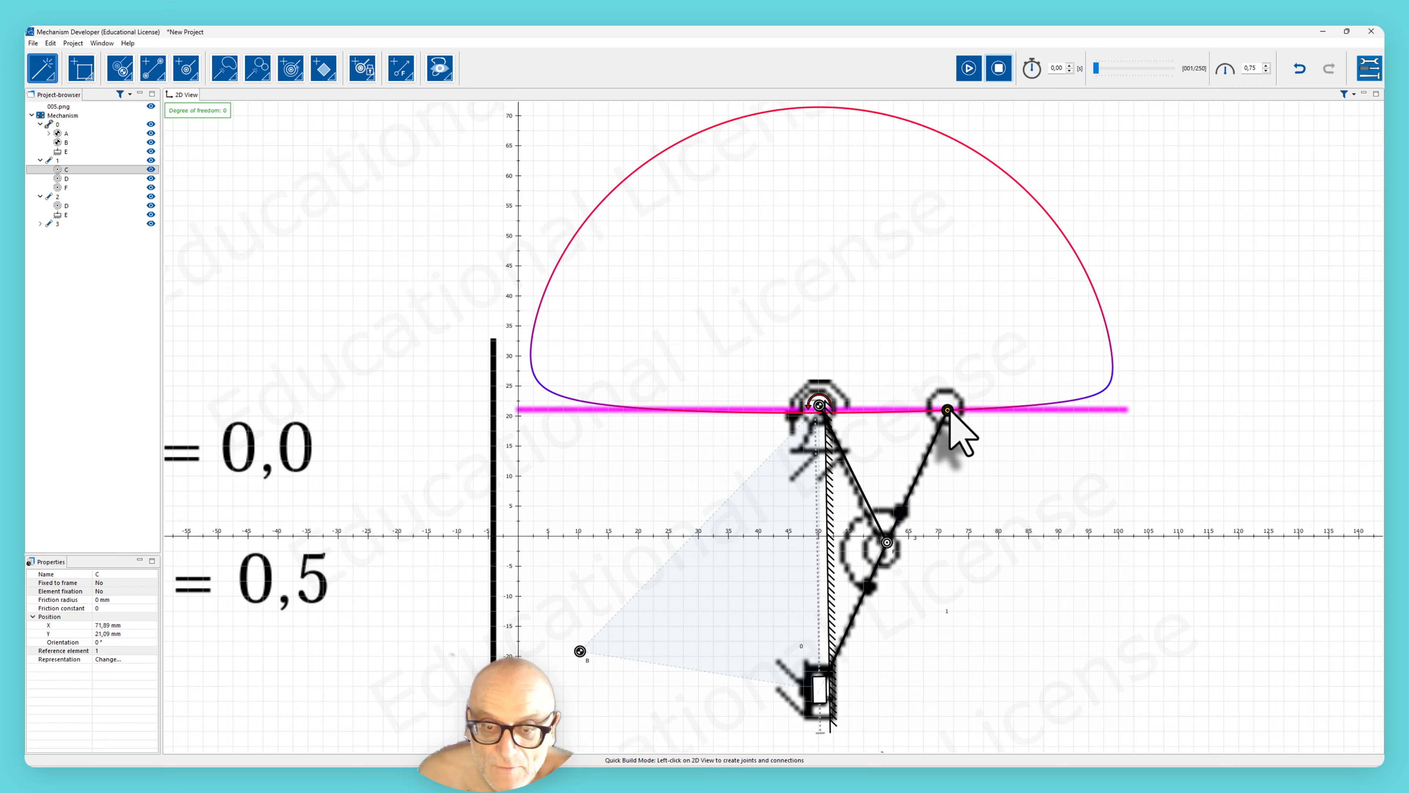
# Step: Move the slider to about X 50.9, Y -25.8 mm and the diagonal's middle joint to about X 61.3, Y -1.6 mm
pyautogui.click(825, 687)
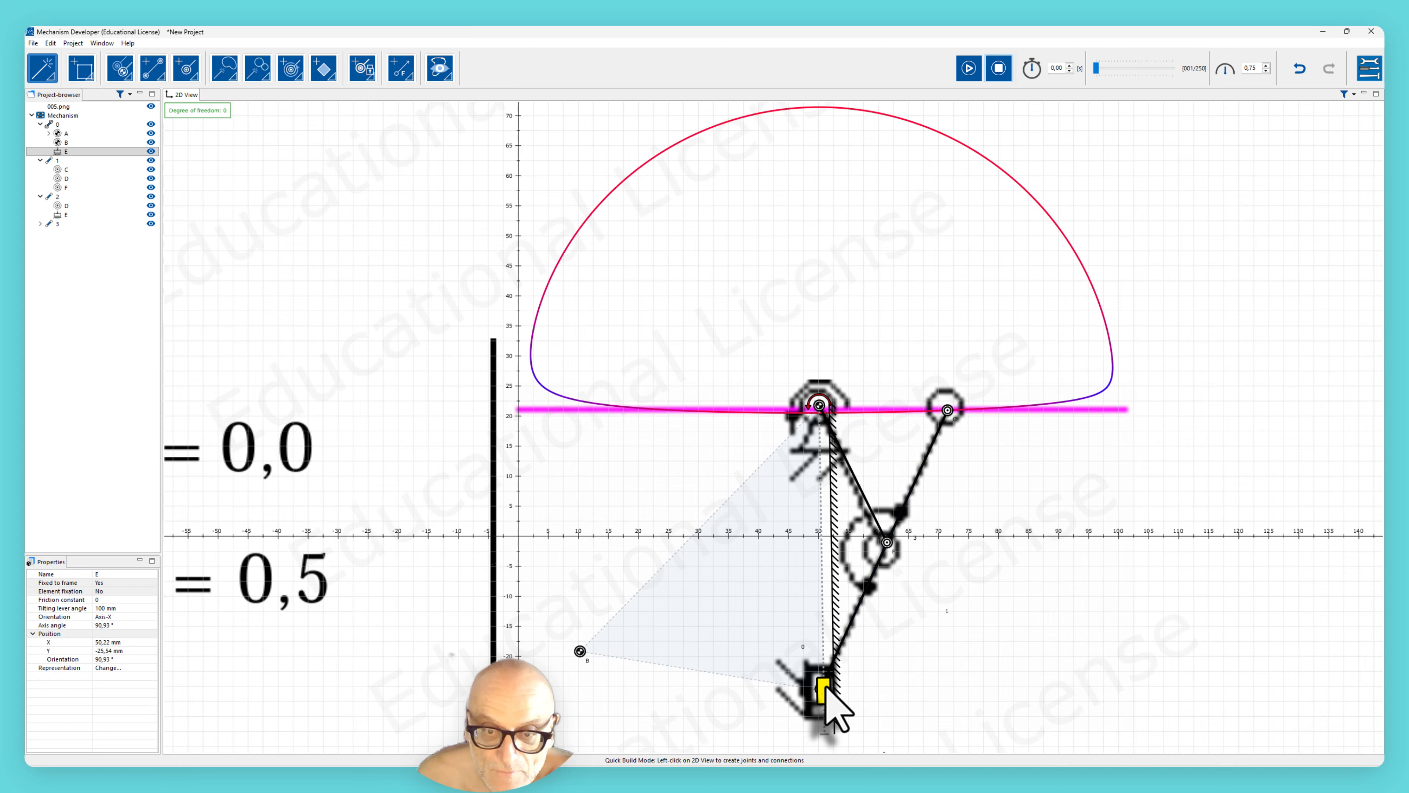
pyautogui.moveTo(827, 692); pyautogui.dragTo(828, 693)
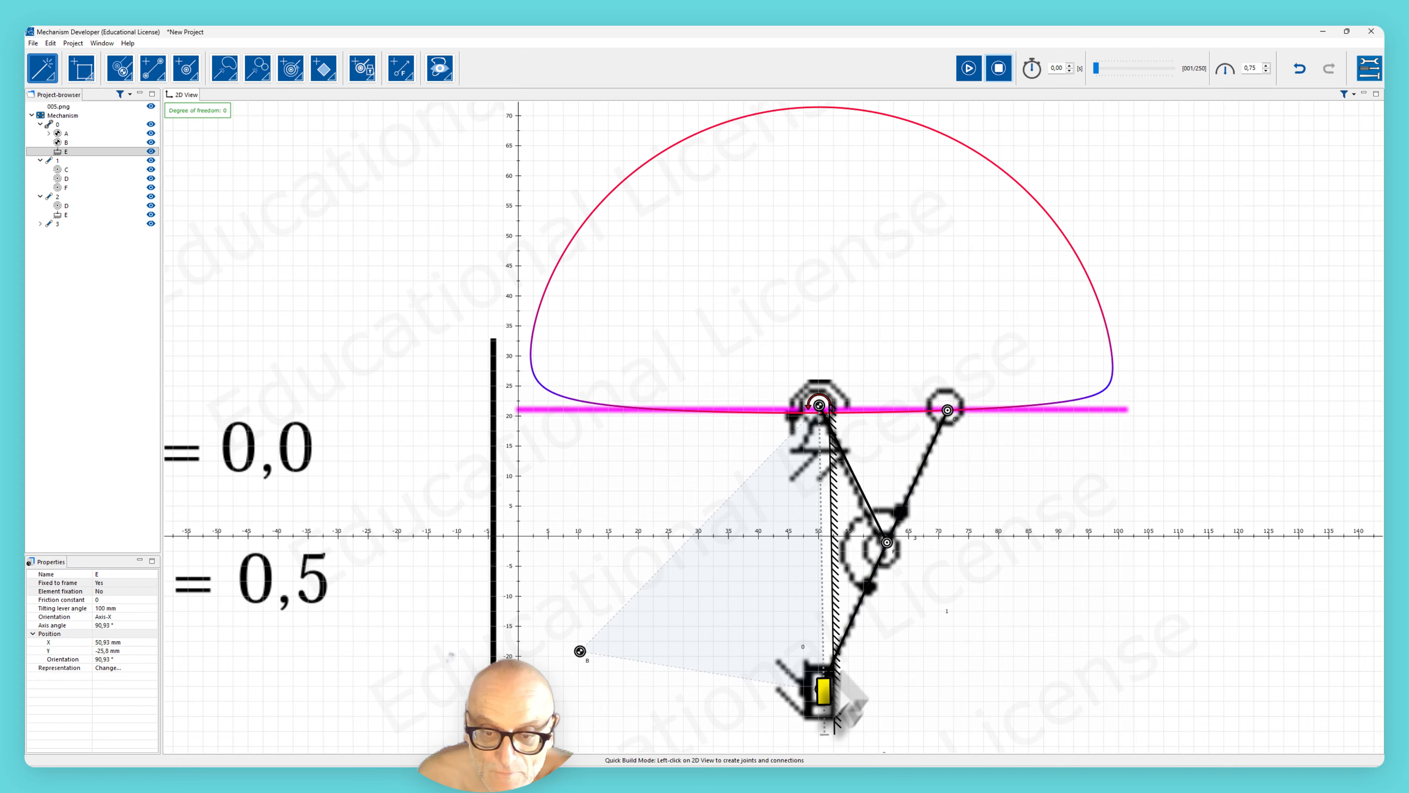
pyautogui.moveTo(887, 542); pyautogui.dragTo(886, 550)
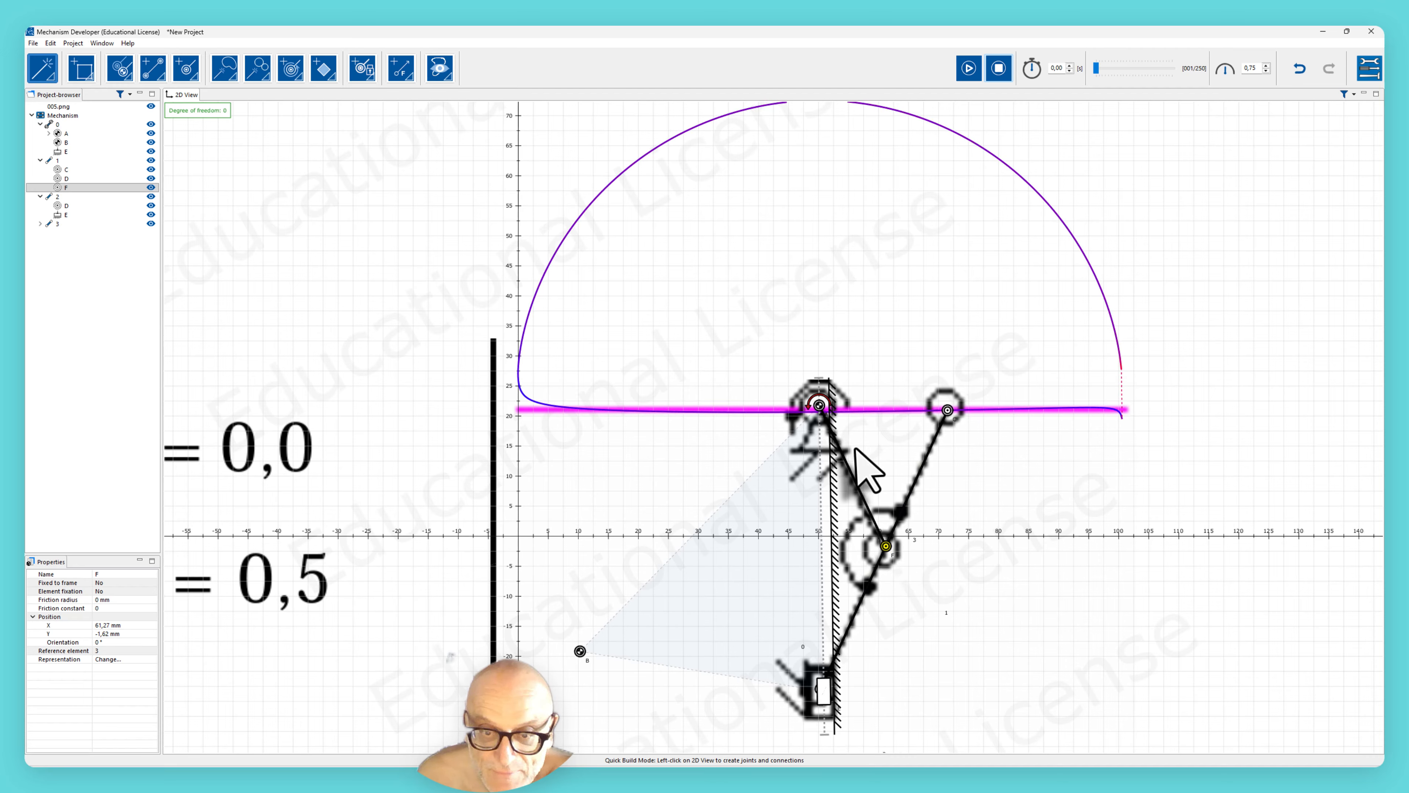
# Step: Lower the upper ground pivot onto the magenta line at about X 50.2, Y 21.1 mm, and set the slider's axis angle to 90°
pyautogui.moveTo(822, 407)
pyautogui.mouseDown()
pyautogui.moveTo(809, 404)
pyautogui.moveTo(820, 415)
pyautogui.mouseUp()
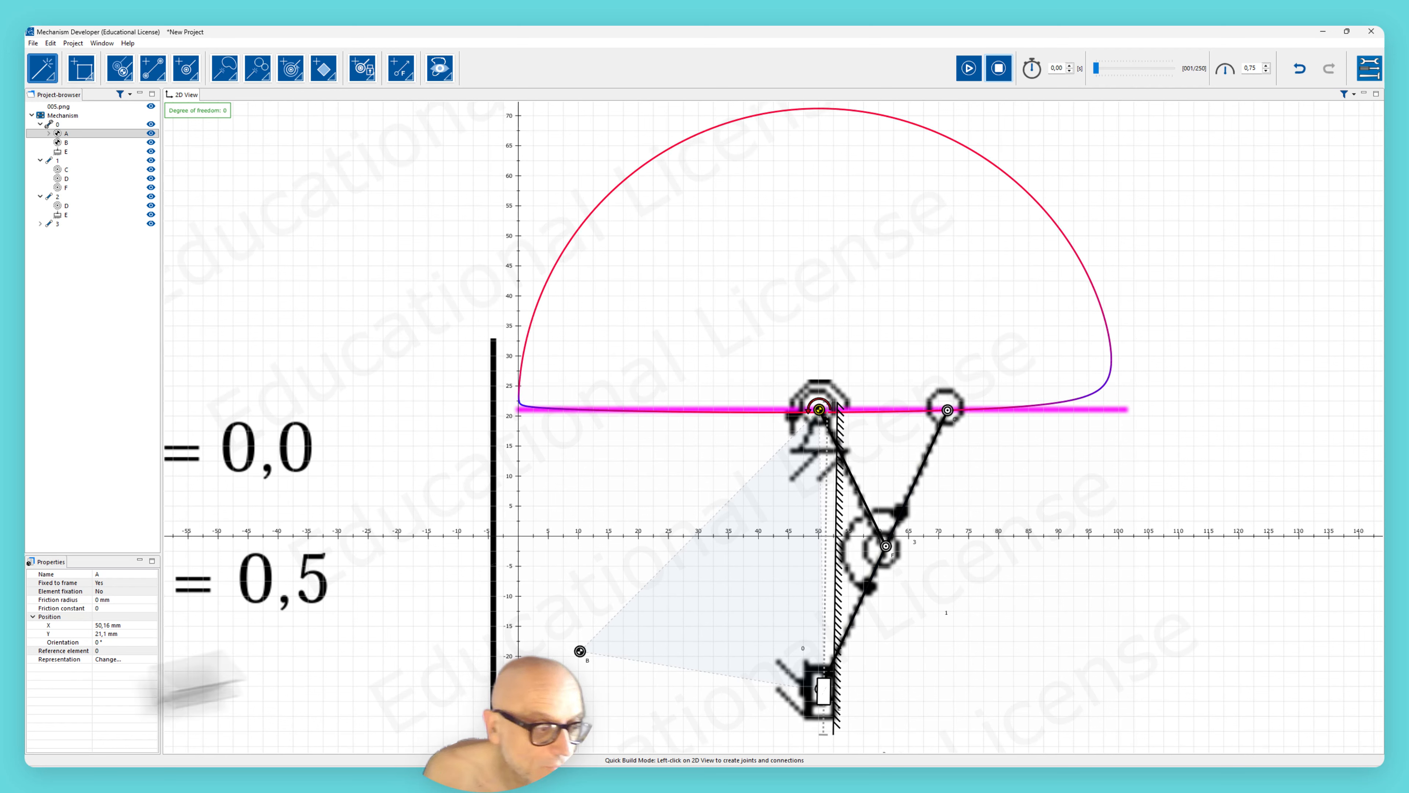
pyautogui.click(824, 693)
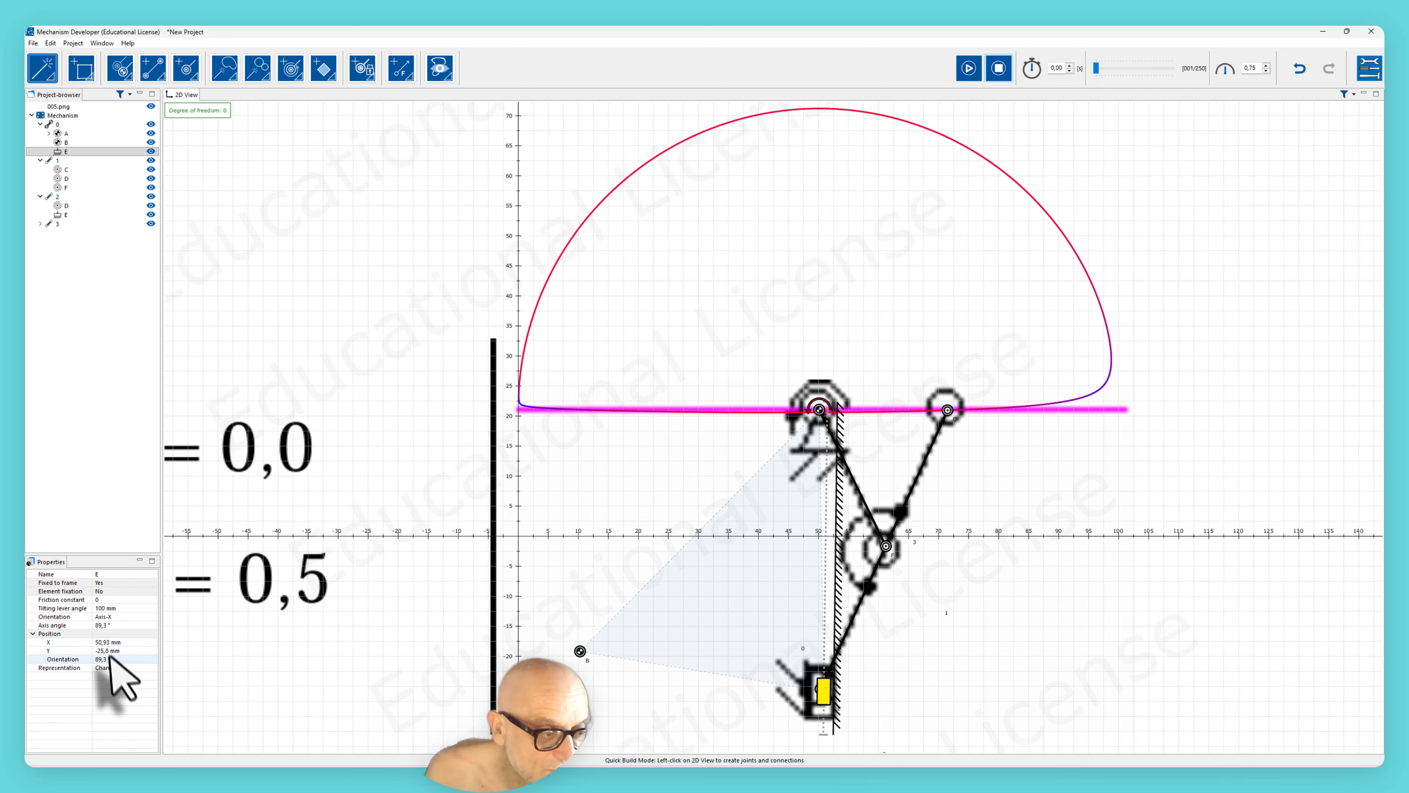
pyautogui.doubleClick(118, 624)
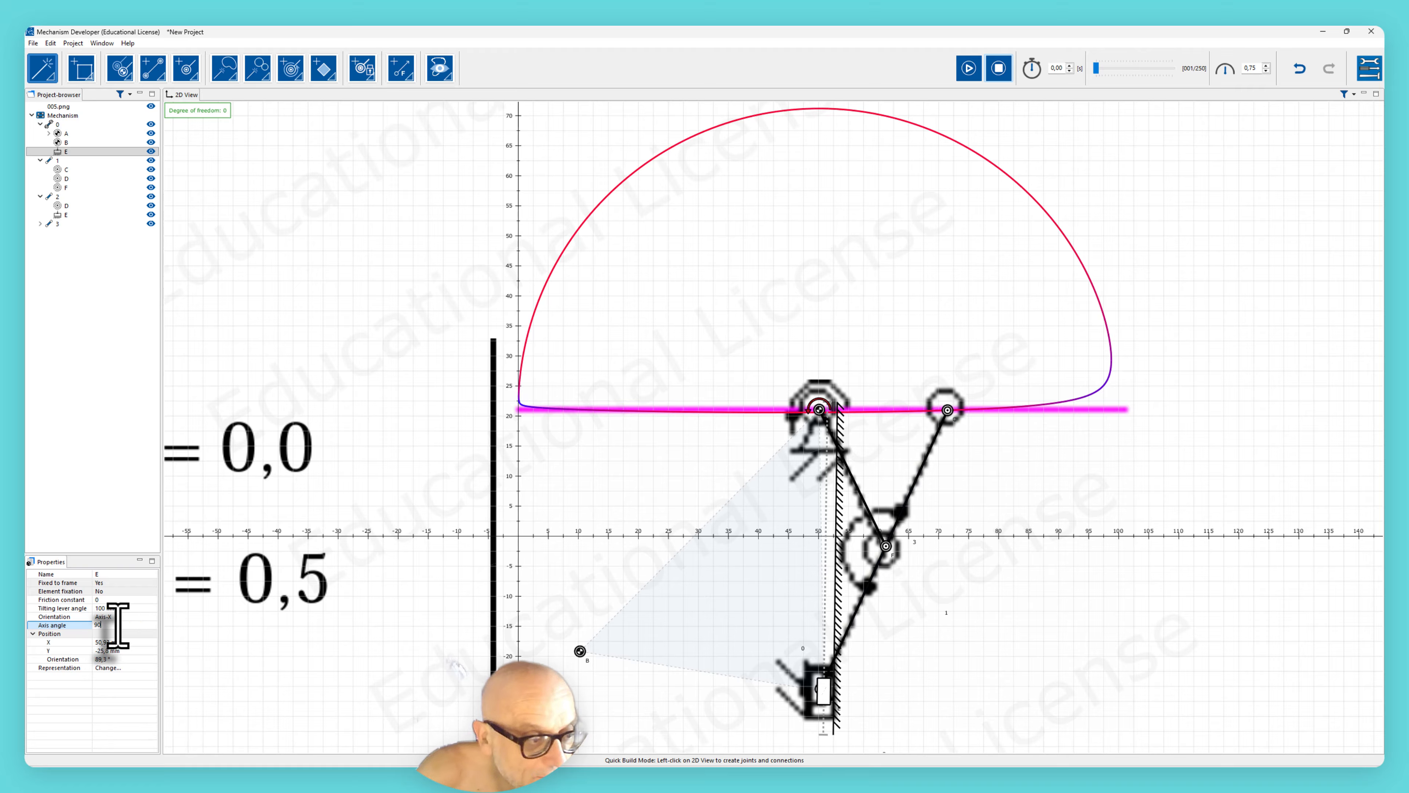
pyautogui.press('Return')
pyautogui.rightClick(821, 689)
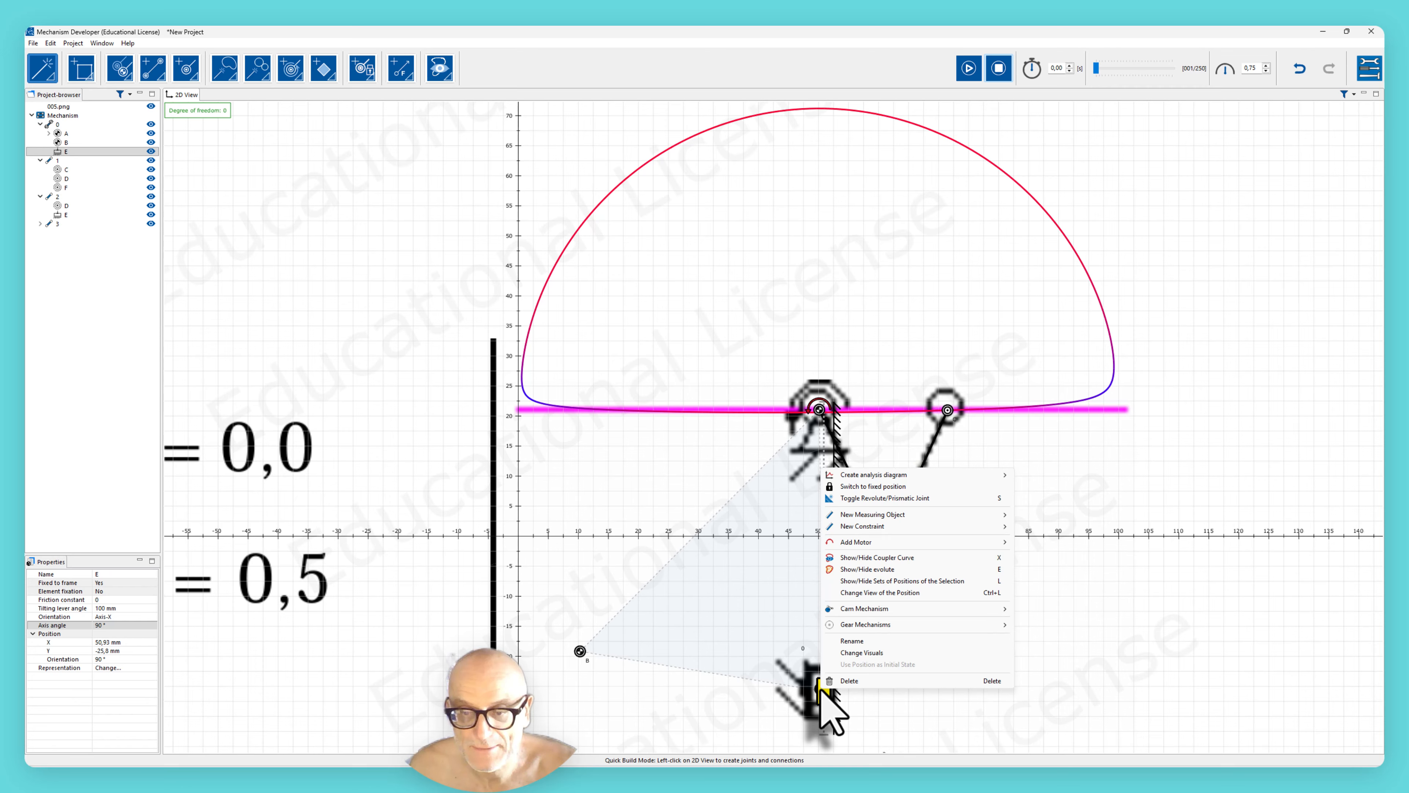
pyautogui.click(915, 746)
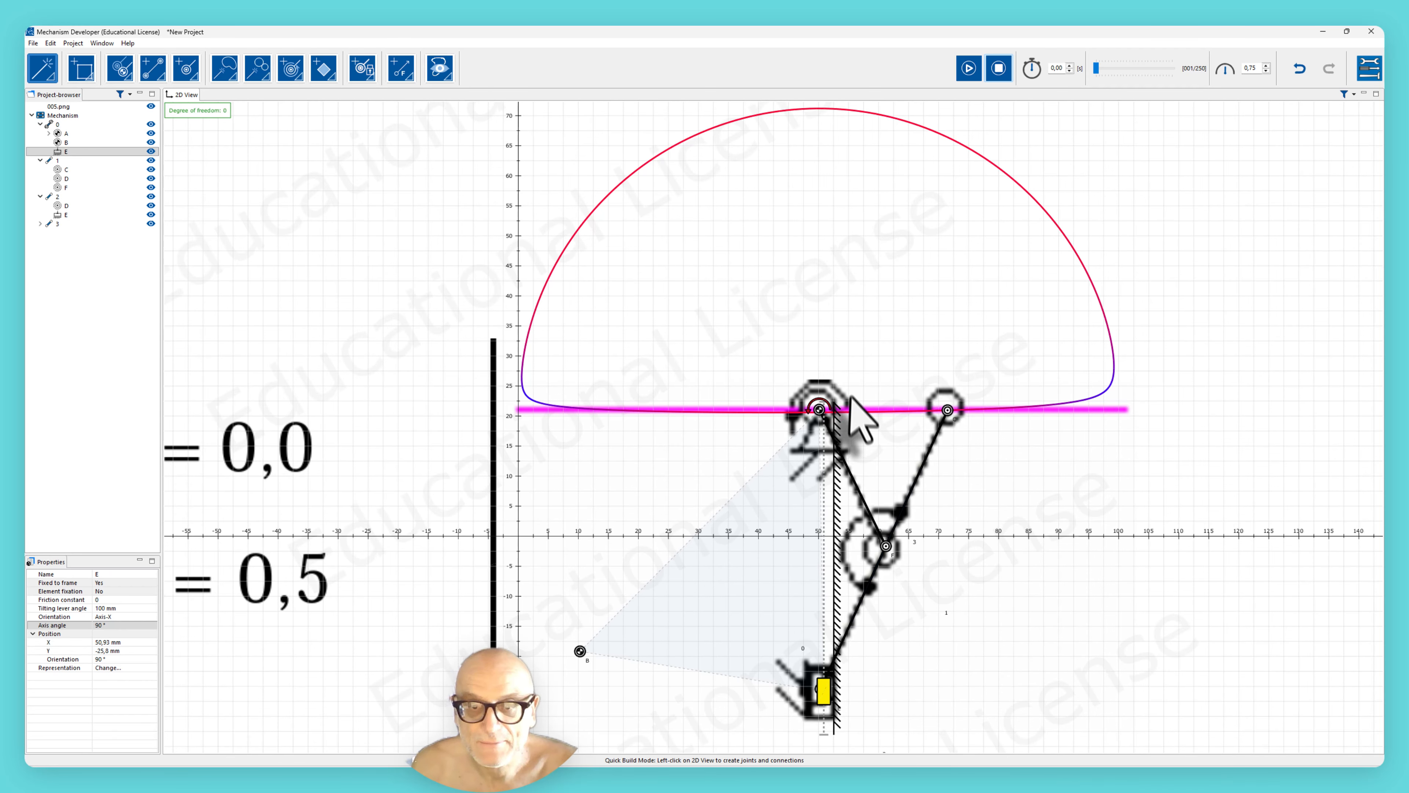
# Step: Run the motion simulation to check the coupler curve against the magenta line, and stop it
pyautogui.click(969, 68)
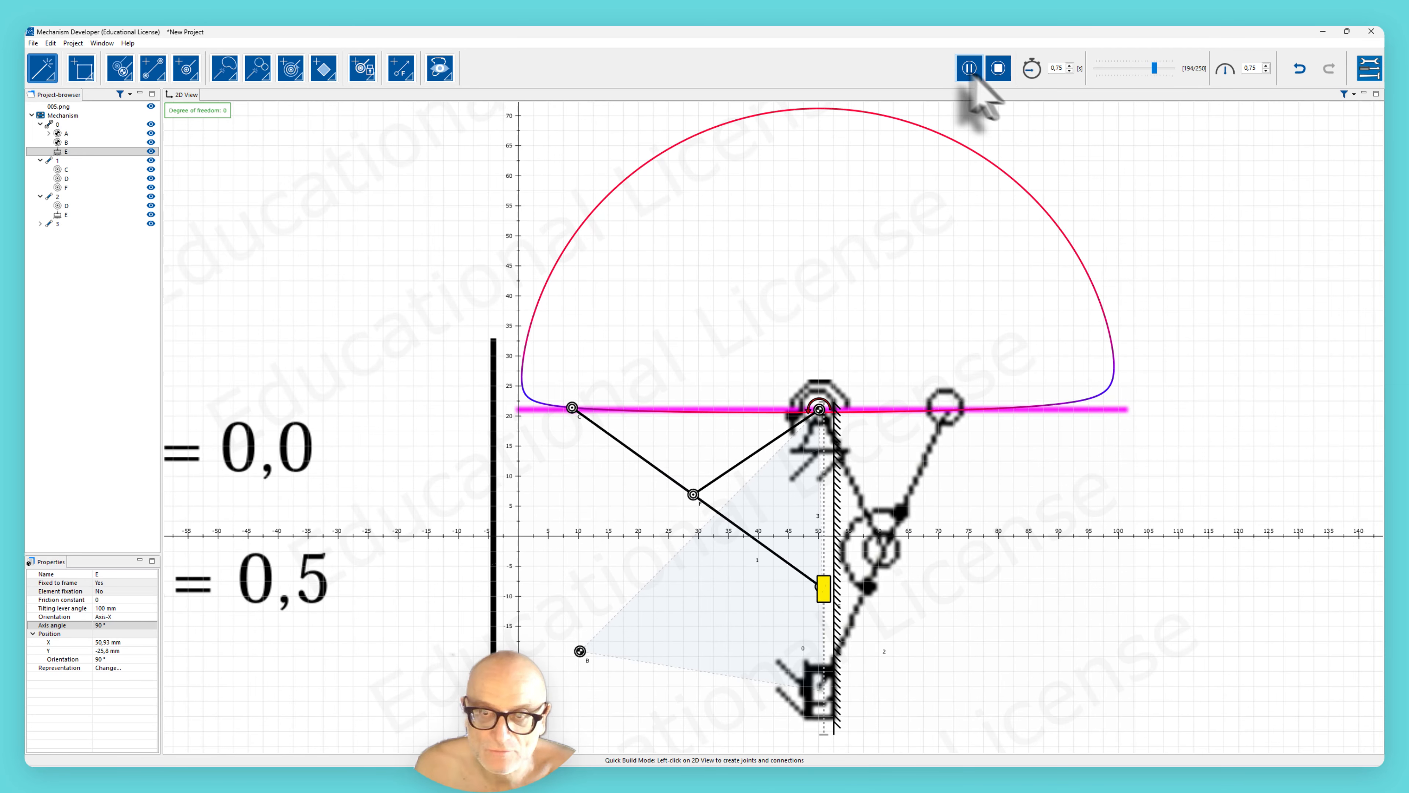
pyautogui.click(998, 73)
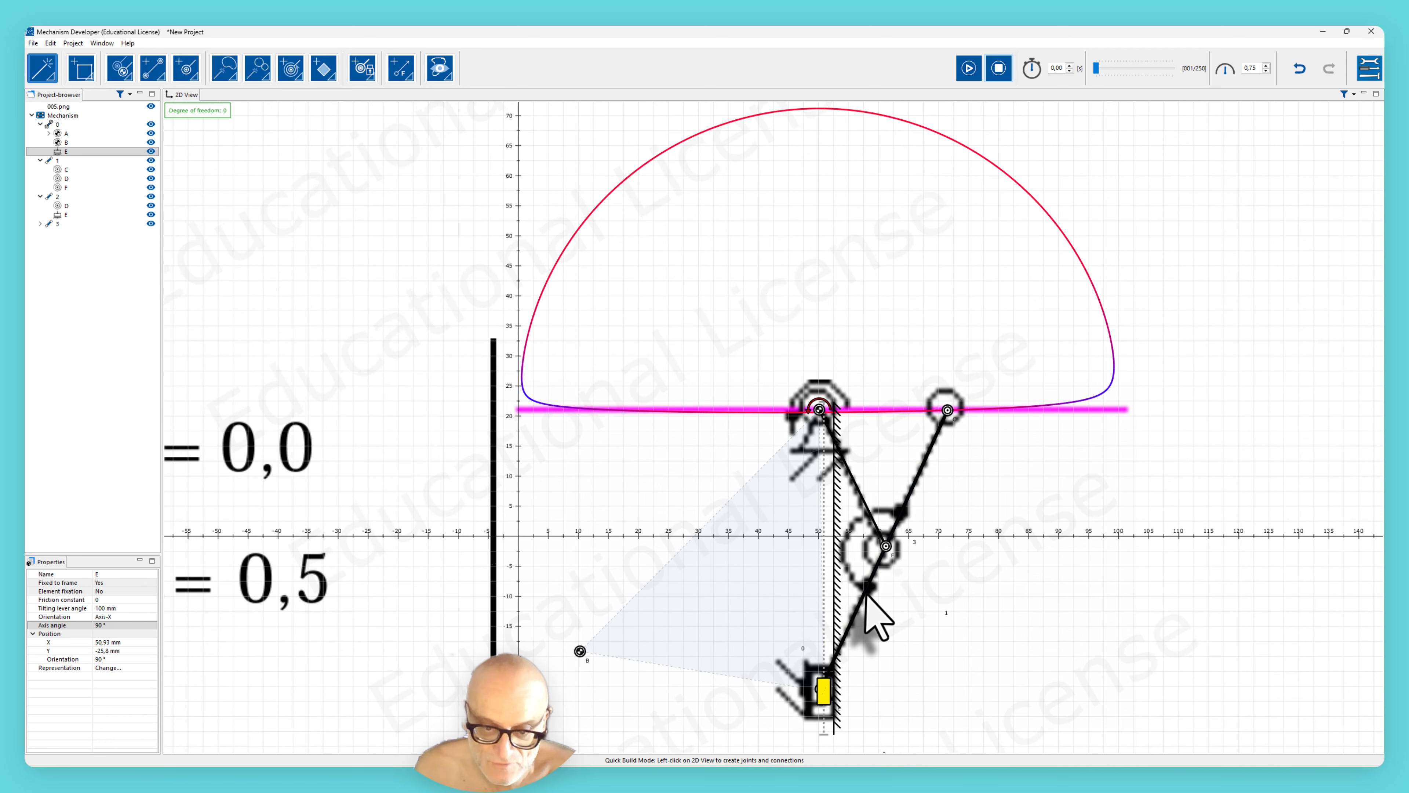
pyautogui.scroll(-3, 874, 616)
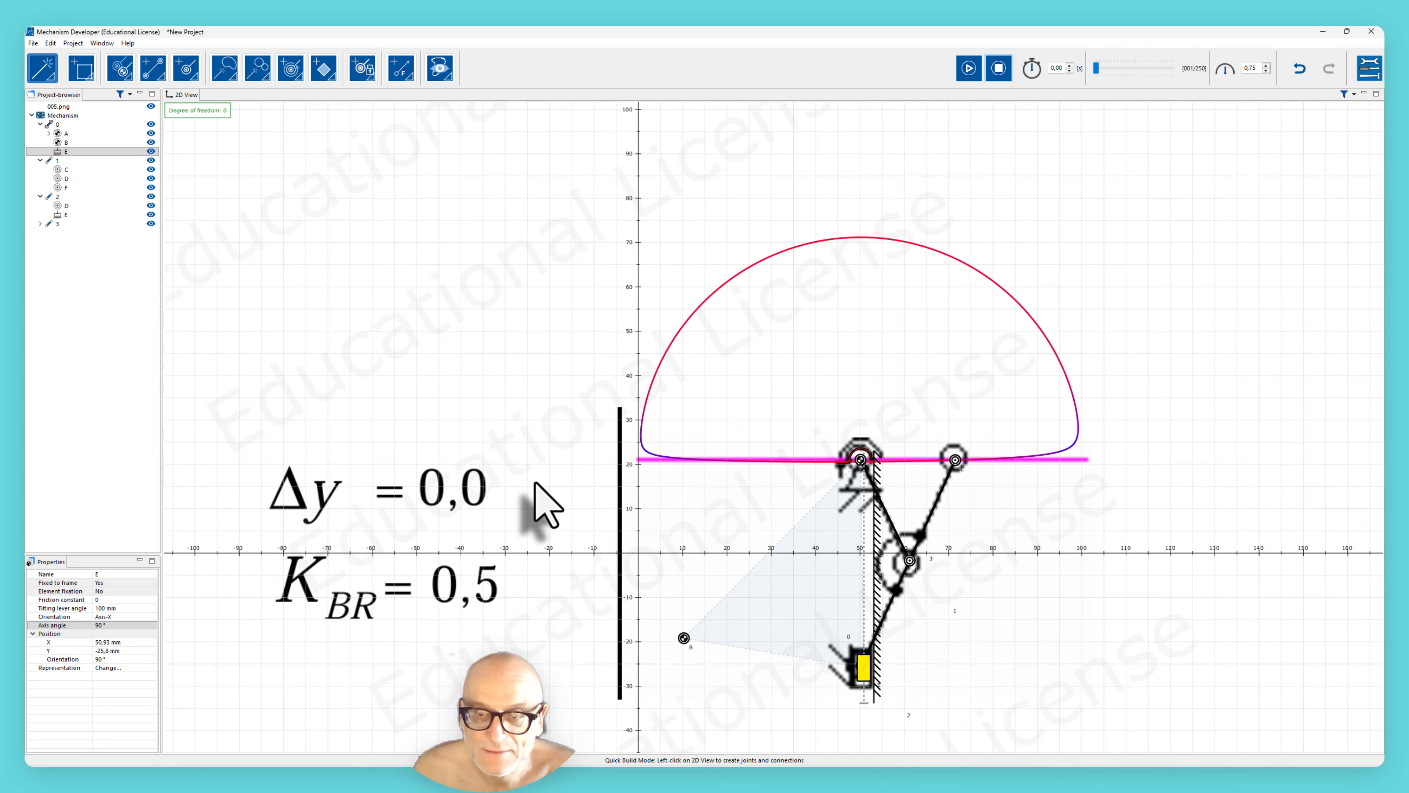
# Step: Convert the diagonal's upper end joint into a coupler point and show its coupler curve
pyautogui.rightClick(954, 460)
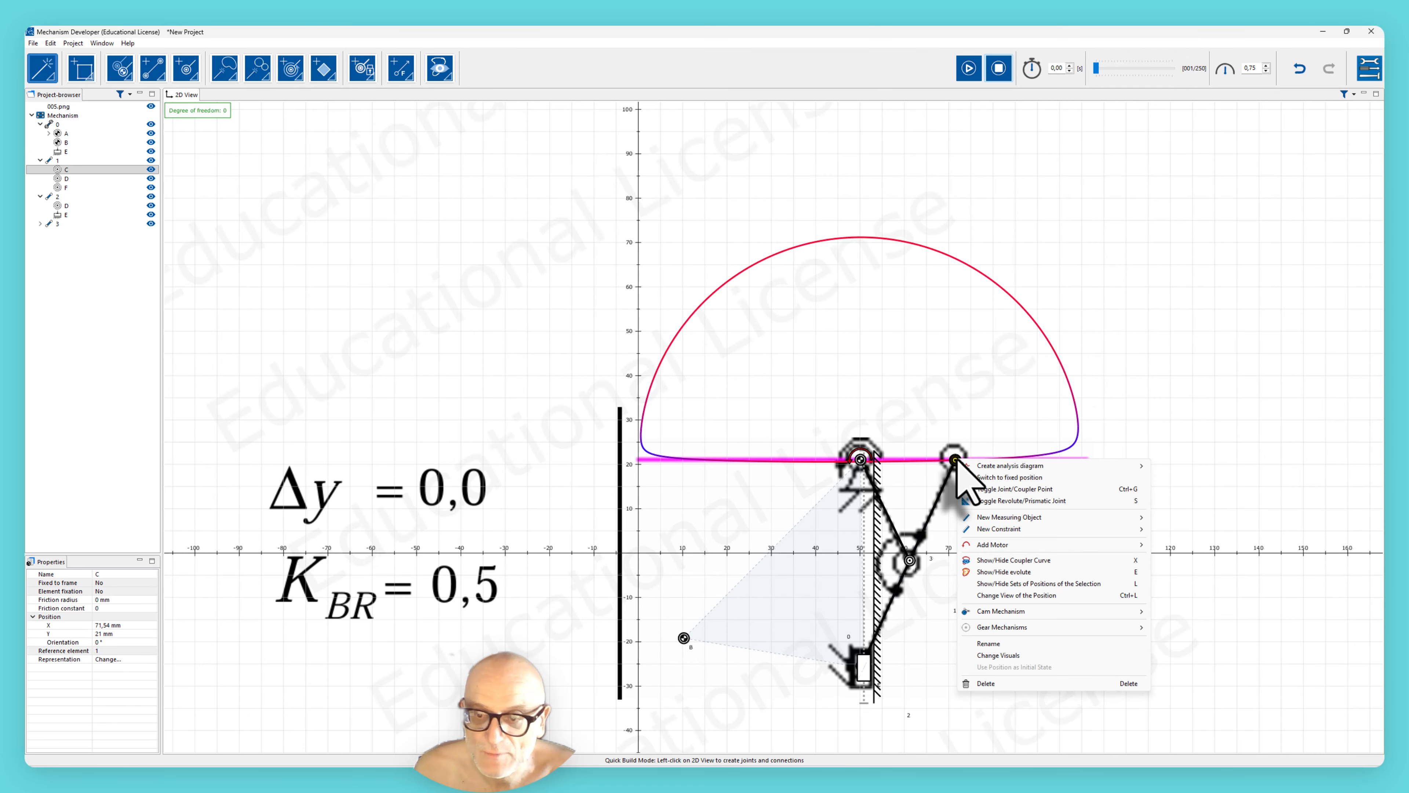
pyautogui.click(1021, 490)
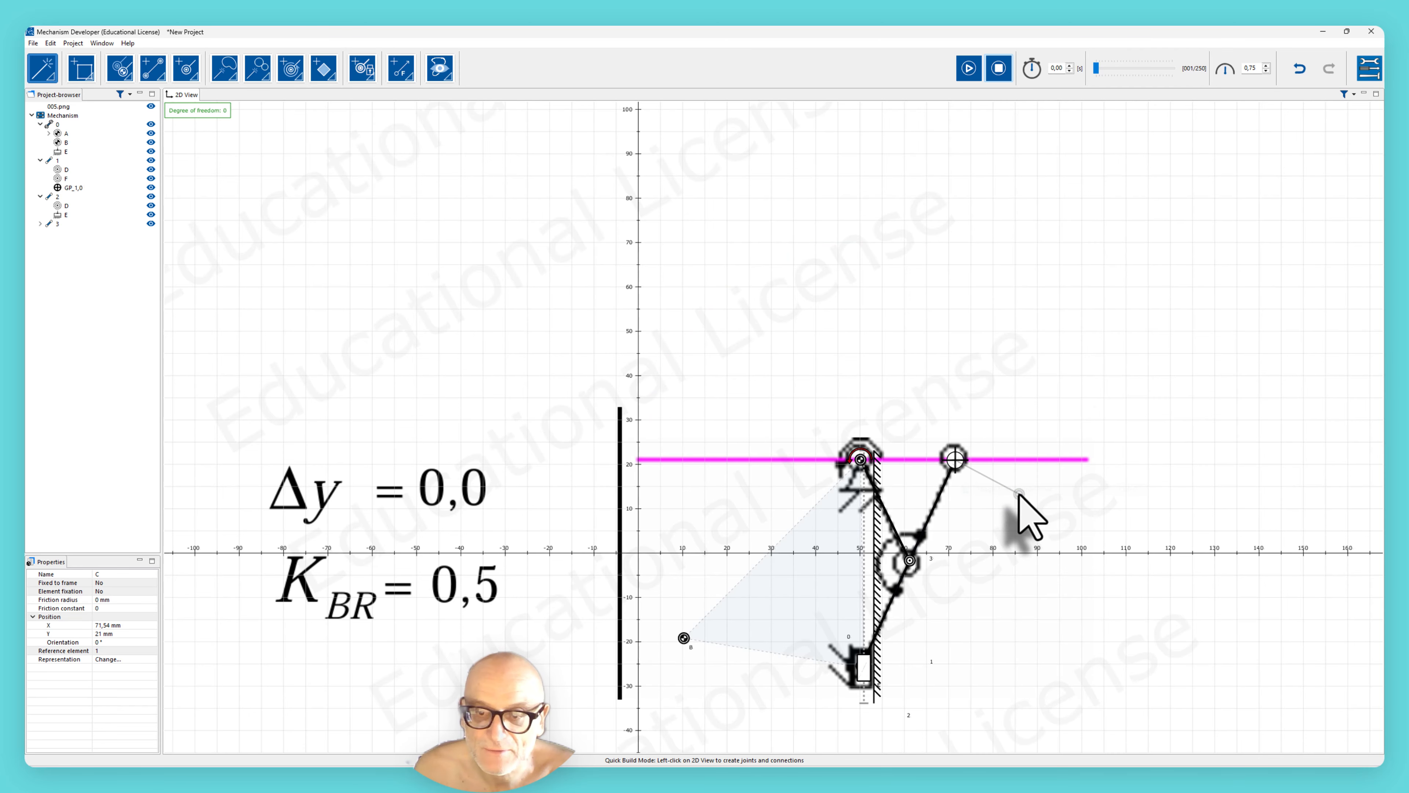
pyautogui.rightClick(955, 460)
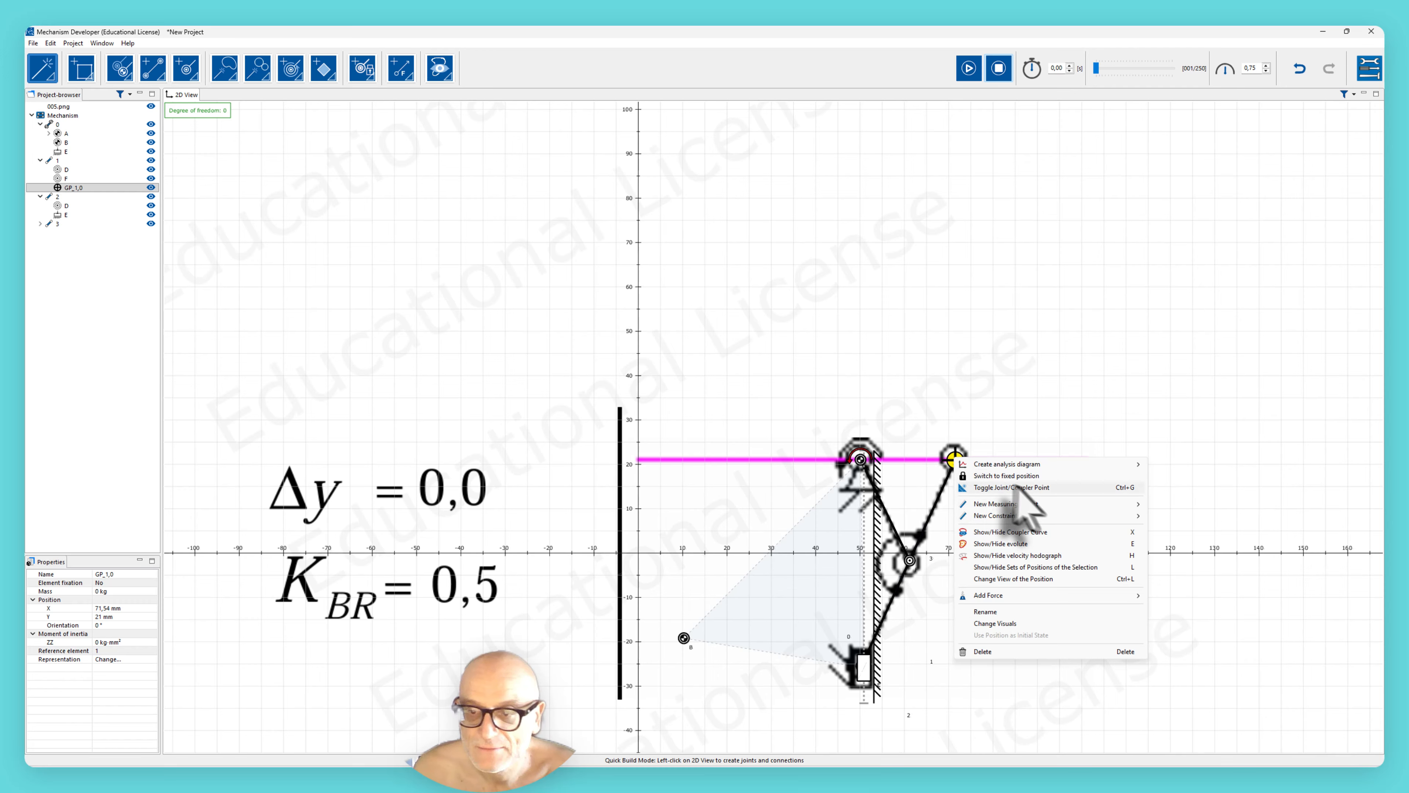
pyautogui.click(1018, 532)
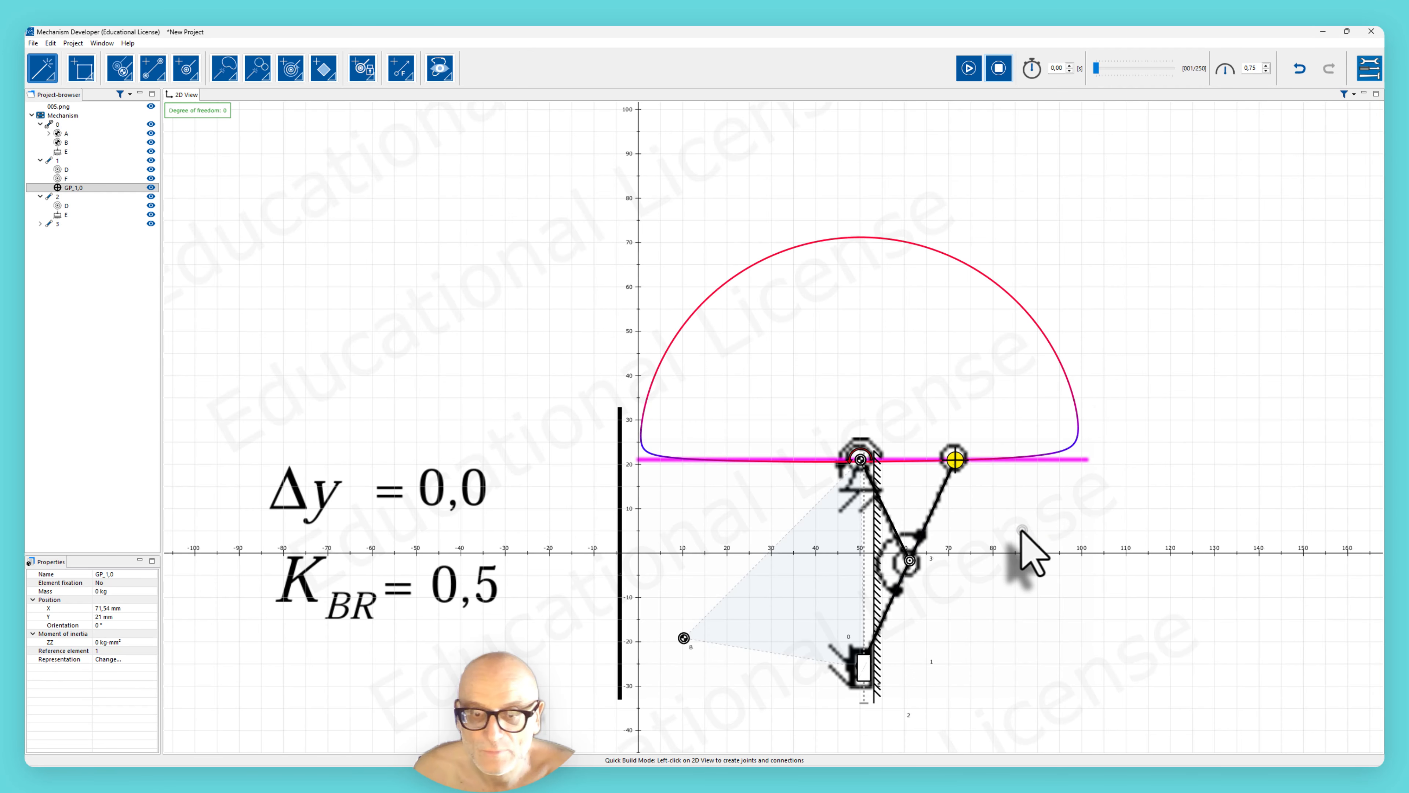
# Step: Show the velocity hodograph of the diagonal's upper end coupler point and start the motion simulation
pyautogui.rightClick(954, 460)
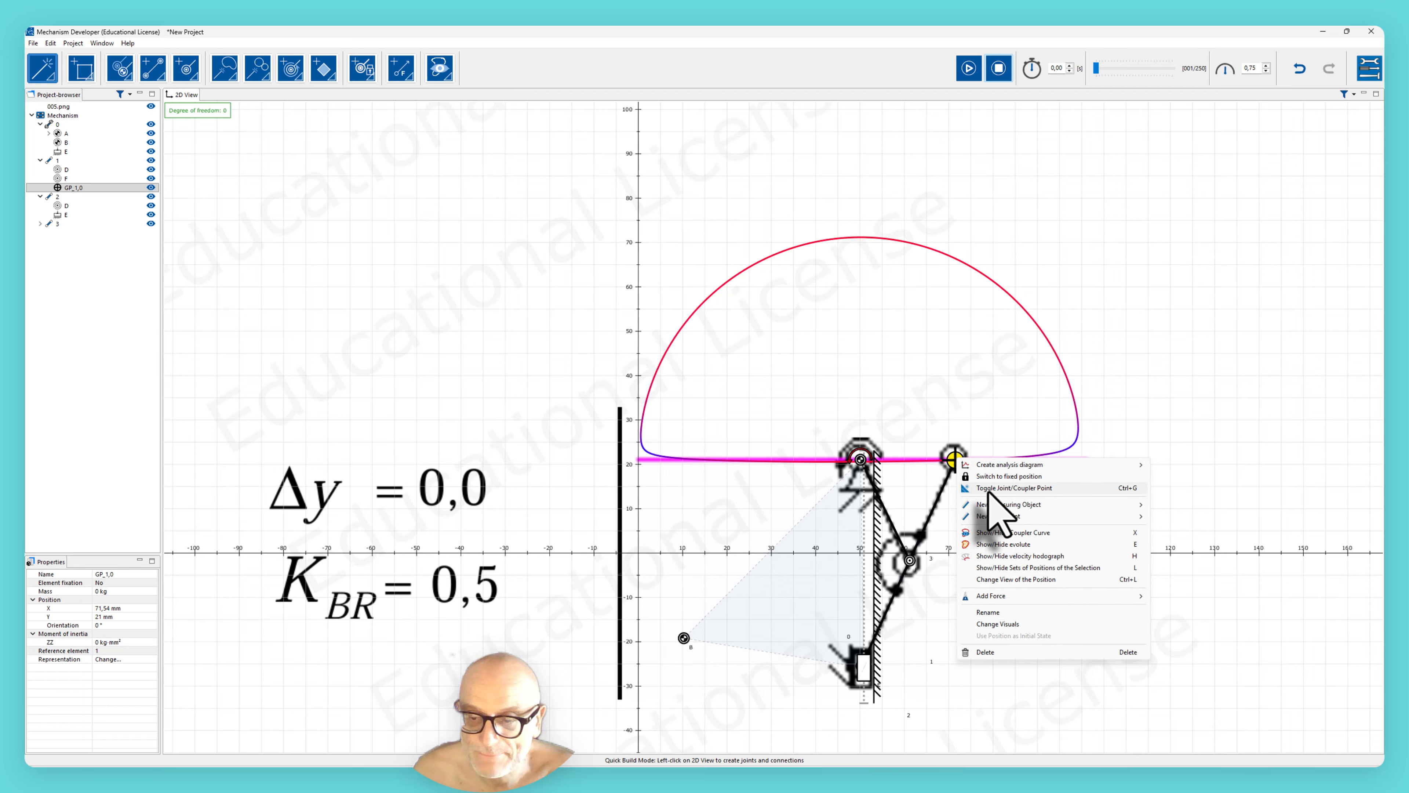
pyautogui.click(1028, 556)
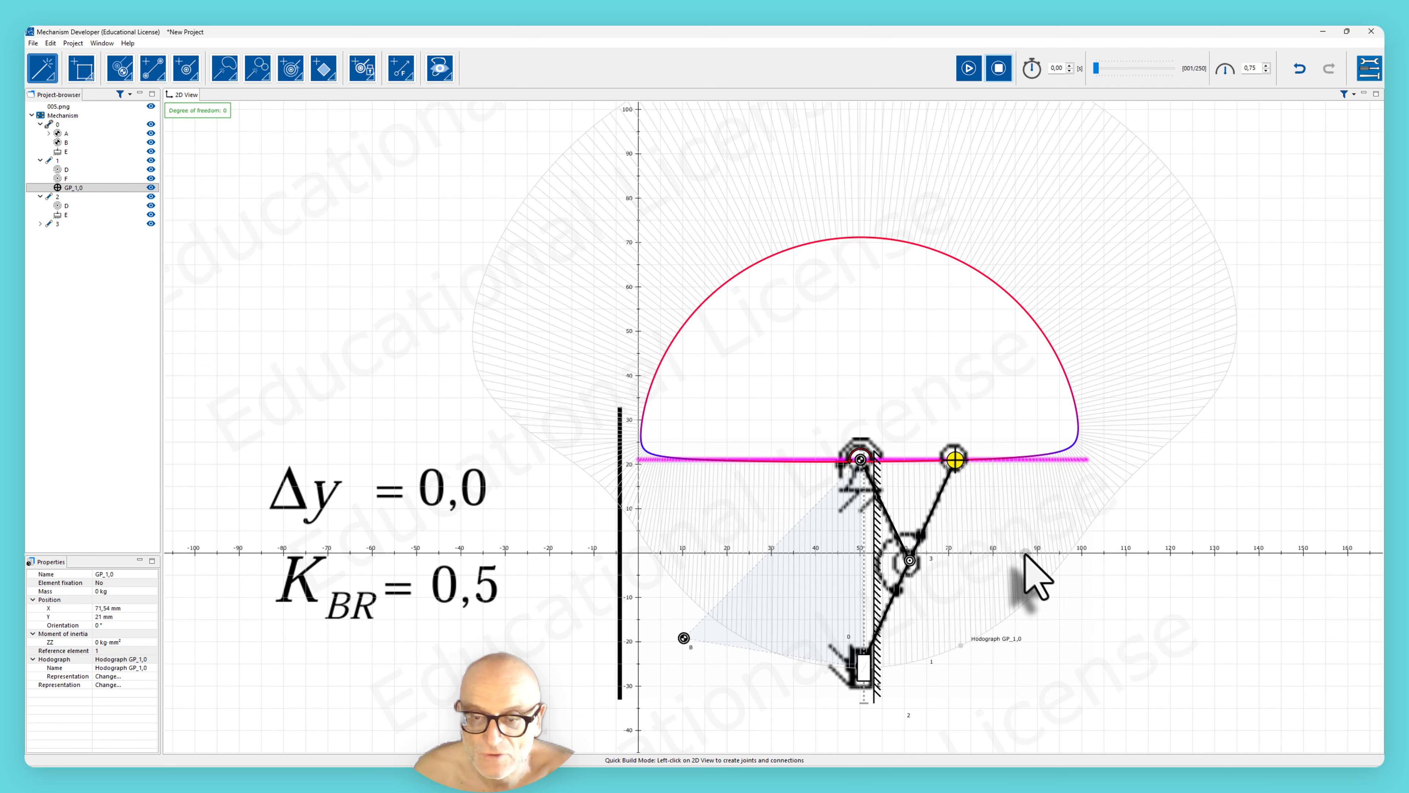
pyautogui.scroll(-3, 907, 590)
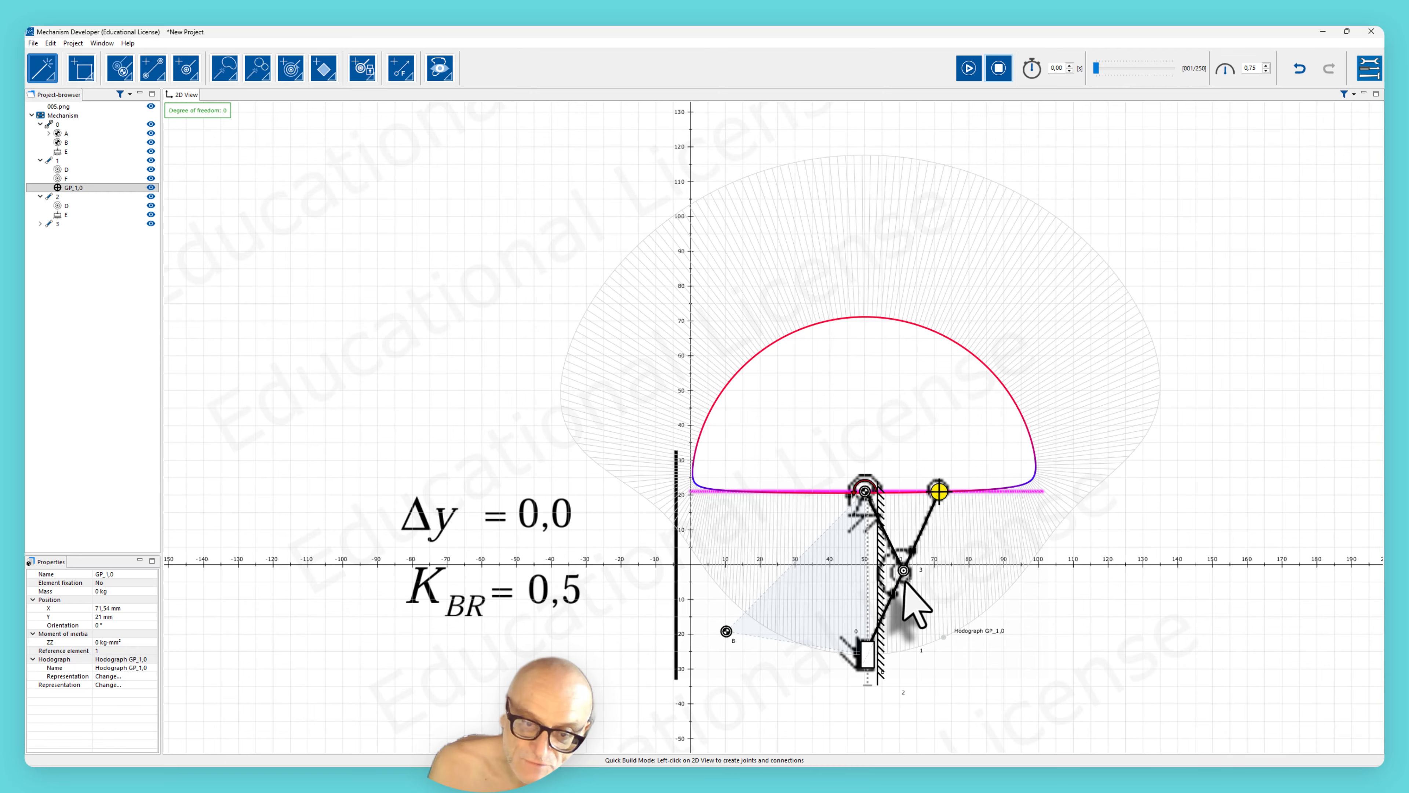
pyautogui.scroll(-2, 907, 588)
pyautogui.scroll(2, 907, 588)
pyautogui.click(965, 71)
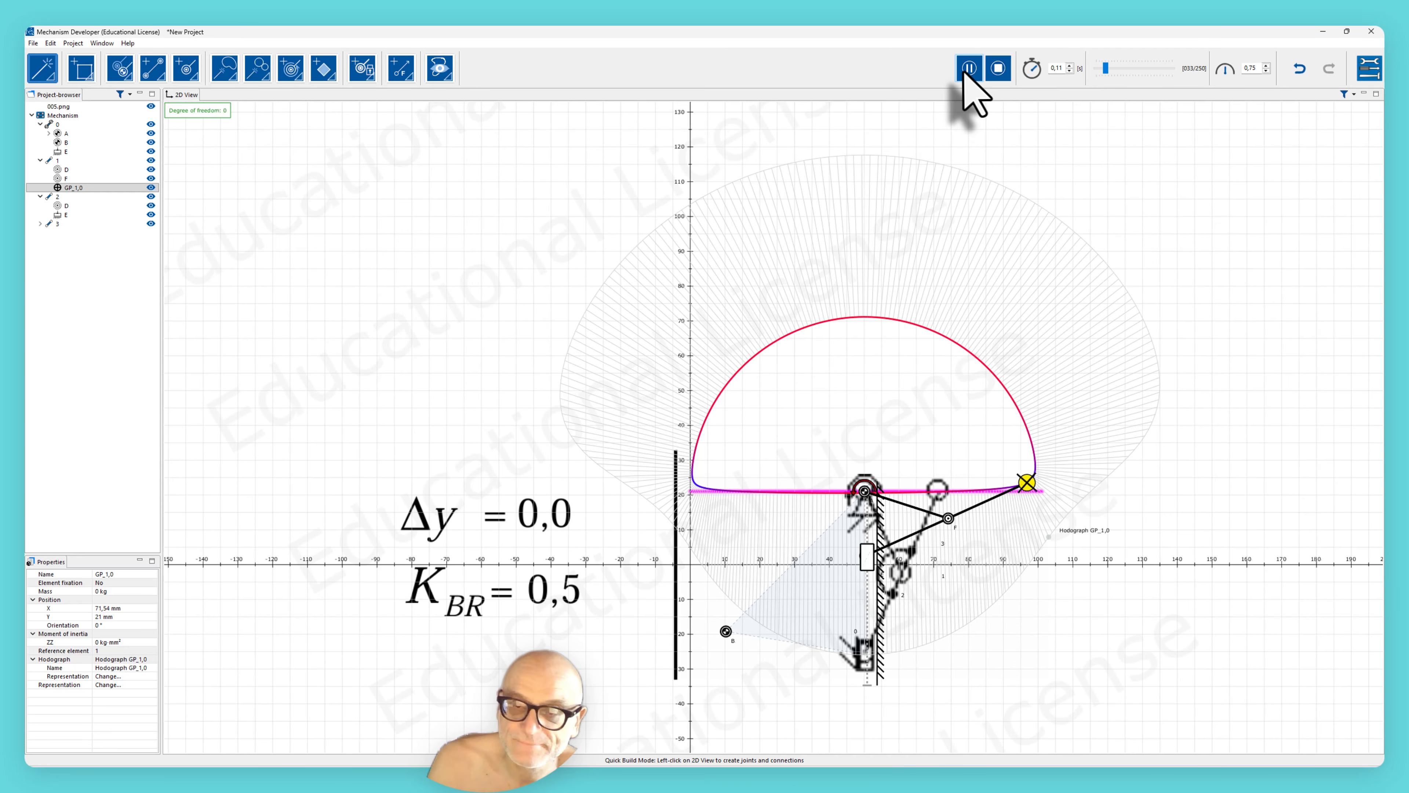